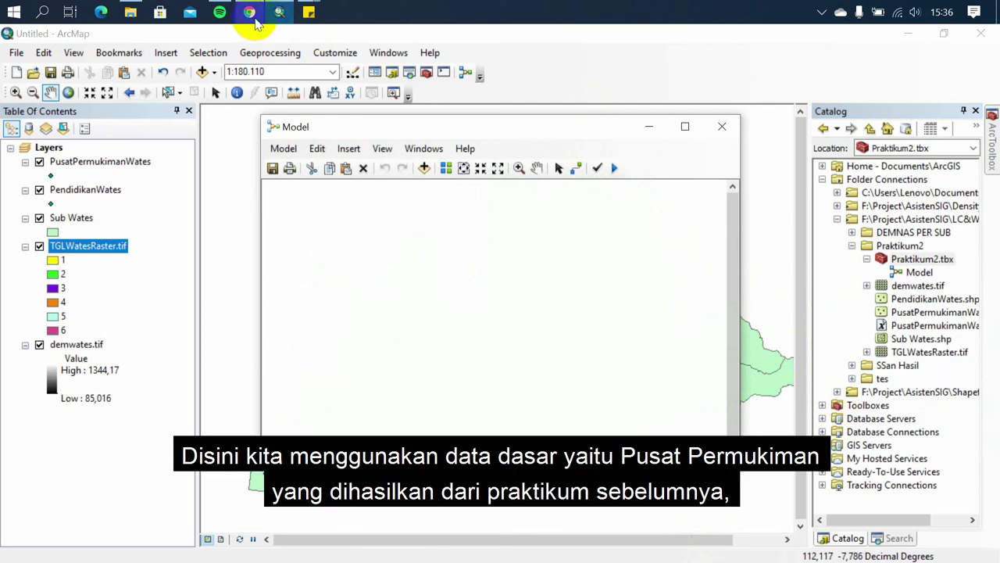
Add the PusatPermukimanWates, PendidikanWates and demwates.tif layers to the model as input data.
{"action": "left_click", "coordinate": [25, 247]}
{"action": "left_click", "coordinate": [75, 260]}
{"action": "left_click", "coordinate": [100, 161], "text": "ctrl"}
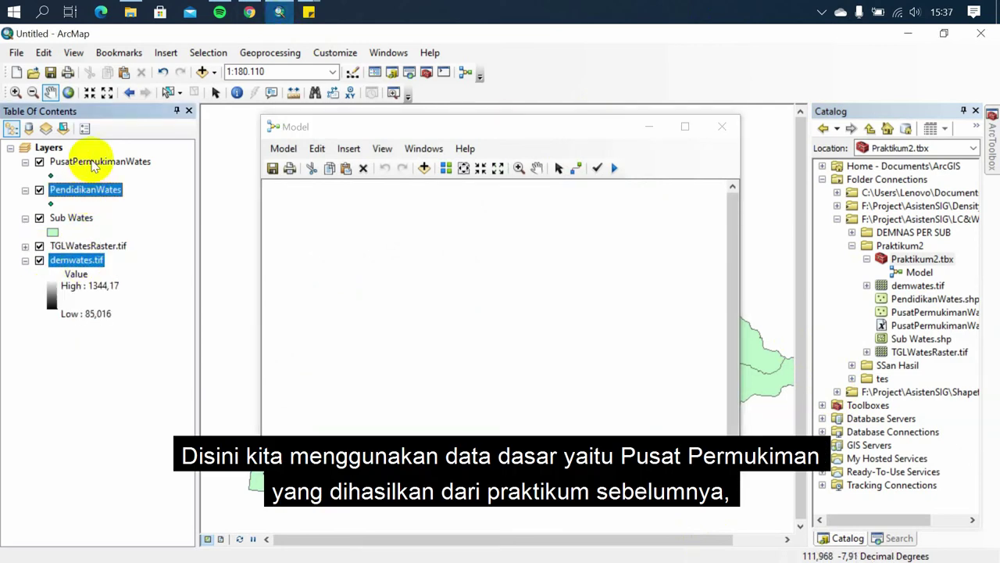
{"action": "left_click_drag", "start_coordinate": [79, 191], "coordinate": [306, 281]}
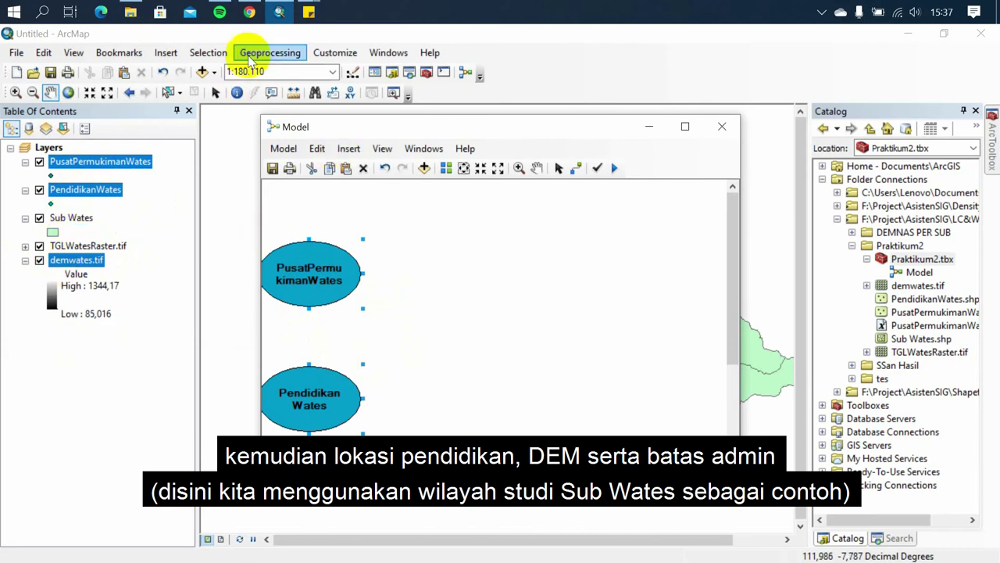
Consult the second sticky note, then add the Sub Wates layer and two Euclidean Distance tools to the model.
{"action": "mouse_move", "coordinate": [308, 18]}
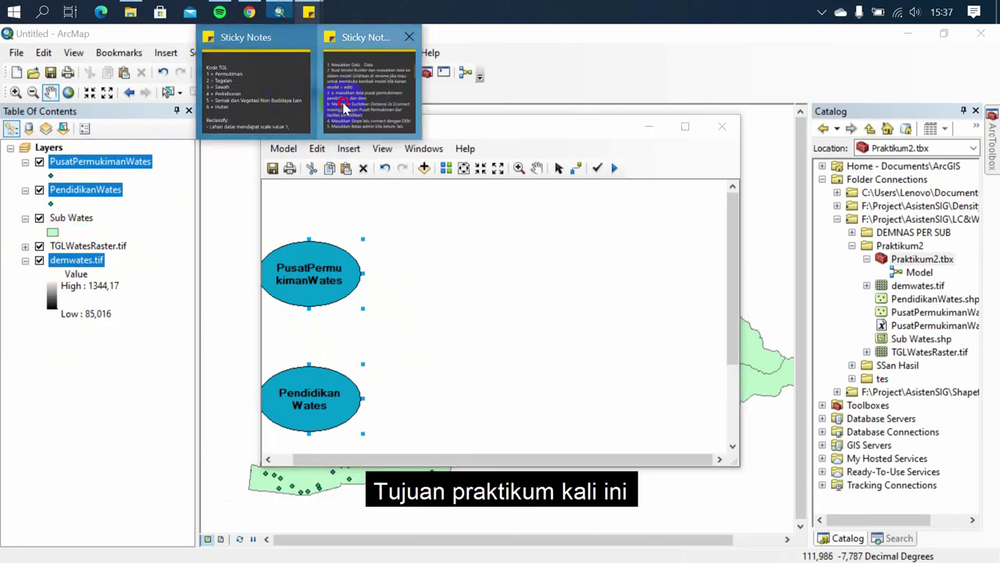
{"action": "left_click", "coordinate": [367, 74]}
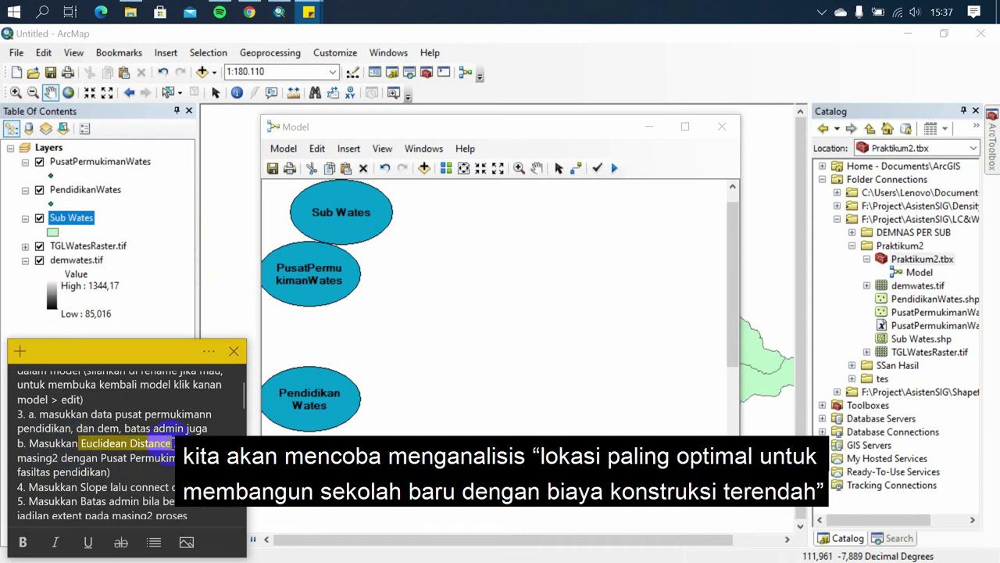
{"action": "left_click", "coordinate": [899, 538]}
{"action": "type", "text": "Euclidean Distance"}
{"action": "key", "text": "Return"}
{"action": "left_click_drag", "start_coordinate": [867, 228], "coordinate": [536, 271]}
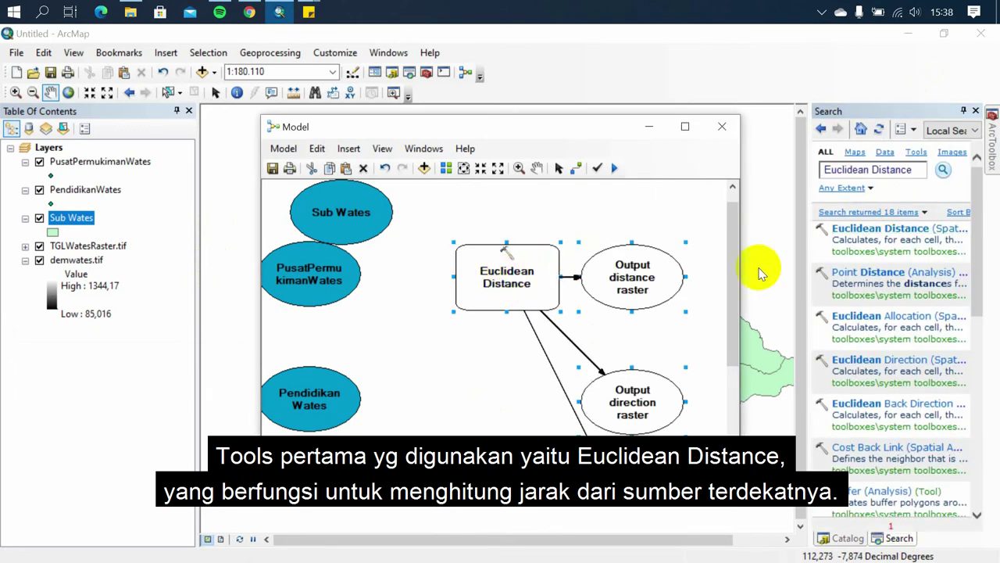
{"action": "left_click_drag", "start_coordinate": [893, 229], "coordinate": [488, 393]}
Connect PusatPermukimanWates to Euclidean Distance and PendidikanWates to Euclidean Distance (2) as input raster or feature source data.
{"action": "left_click", "coordinate": [576, 168]}
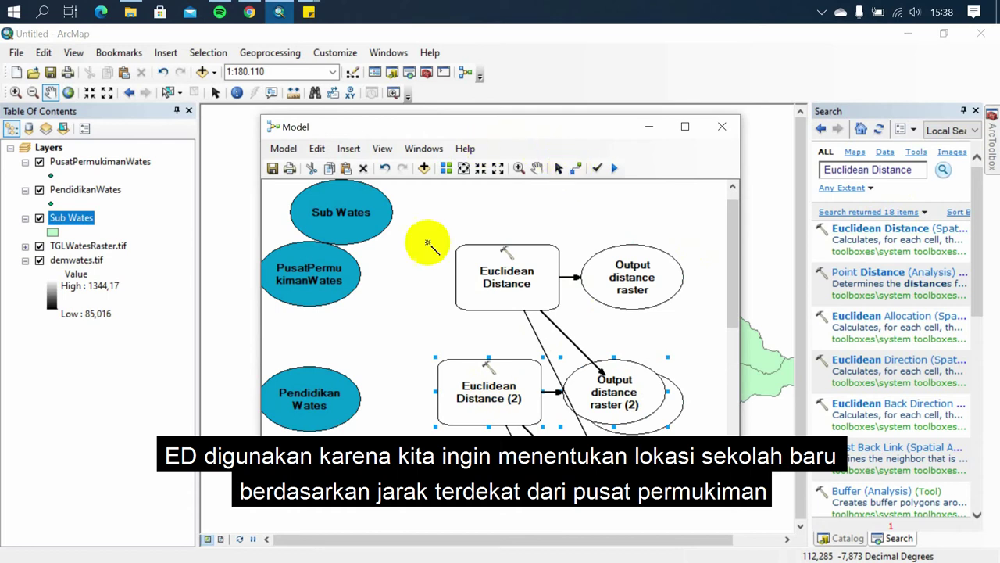
{"action": "left_click_drag", "start_coordinate": [318, 275], "coordinate": [507, 270]}
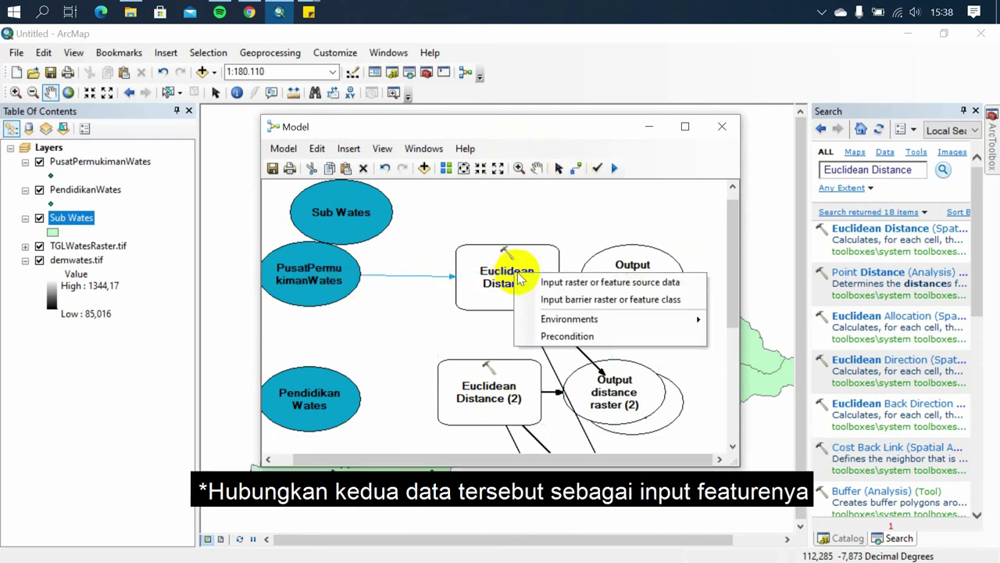
{"action": "left_click", "coordinate": [539, 282]}
{"action": "scroll", "coordinate": [424, 331], "scroll_direction": "down", "scroll_amount": 3}
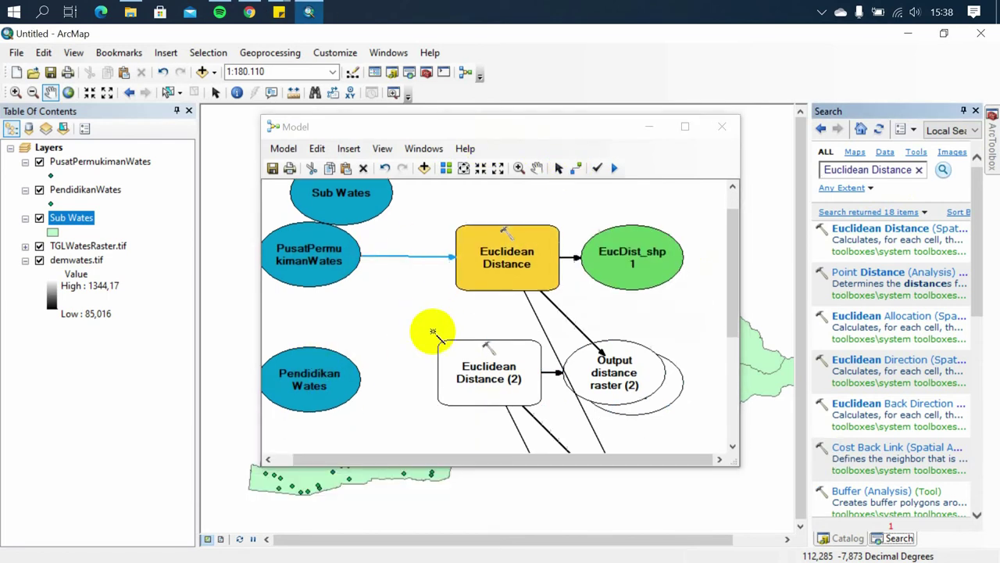
{"action": "left_click_drag", "start_coordinate": [317, 329], "coordinate": [512, 325]}
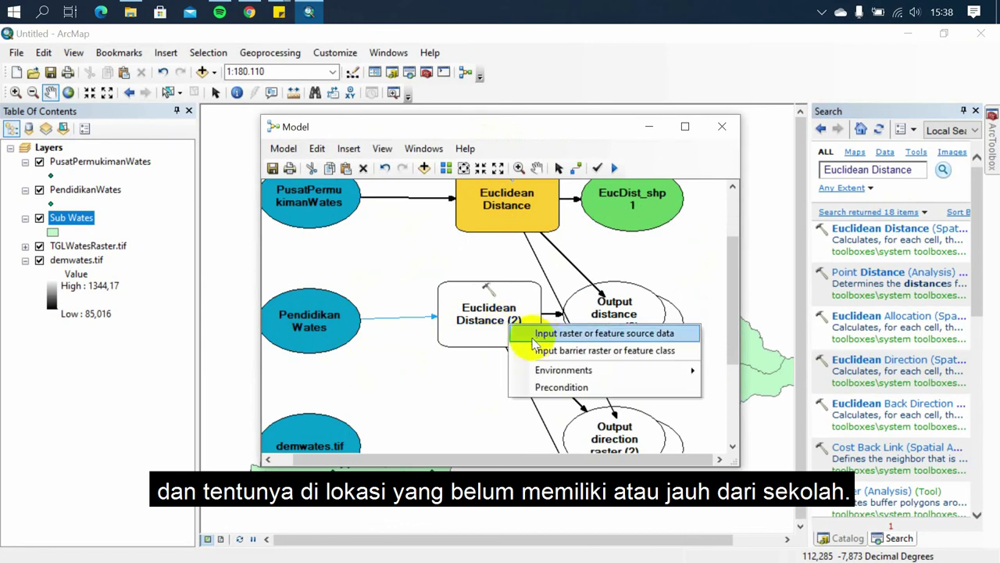
{"action": "left_click", "coordinate": [540, 337]}
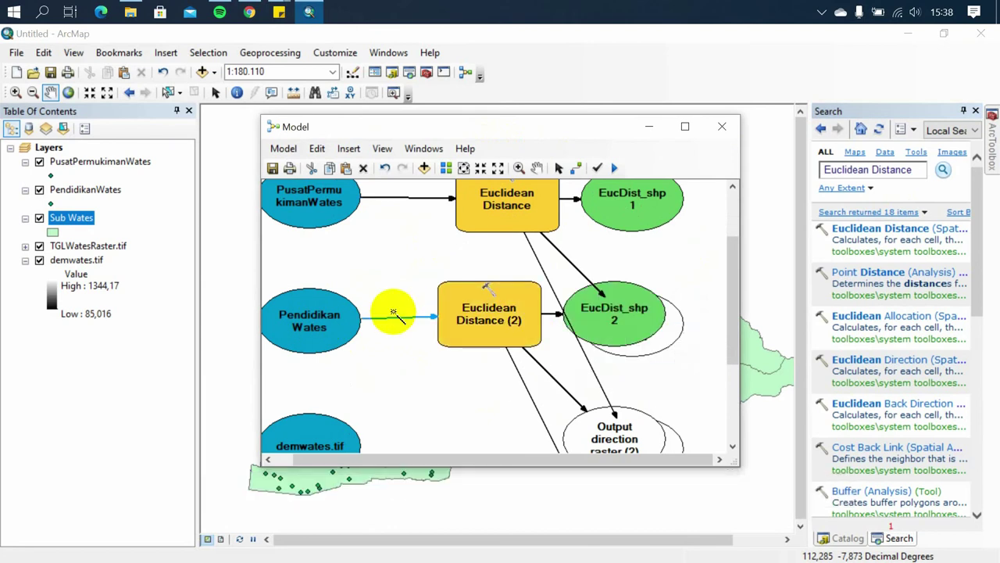
Add the Slope (Spatial Analyst) tool to the model and connect demwates.tif to it as input raster.
{"action": "scroll", "coordinate": [393, 313], "scroll_direction": "down", "scroll_amount": 3}
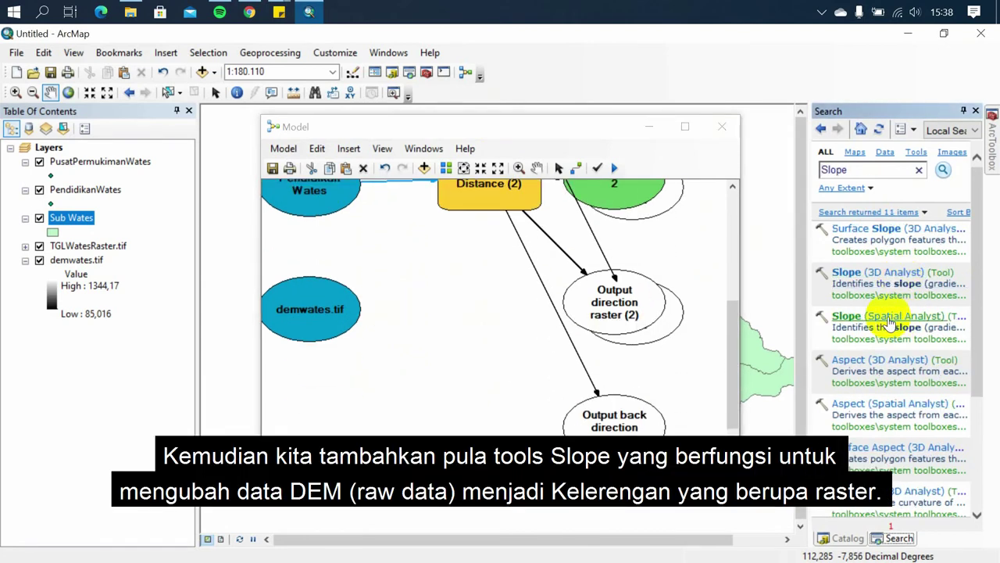
{"action": "left_click_drag", "start_coordinate": [893, 323], "coordinate": [466, 308]}
{"action": "left_click", "coordinate": [311, 309]}
{"action": "left_click", "coordinate": [469, 308]}
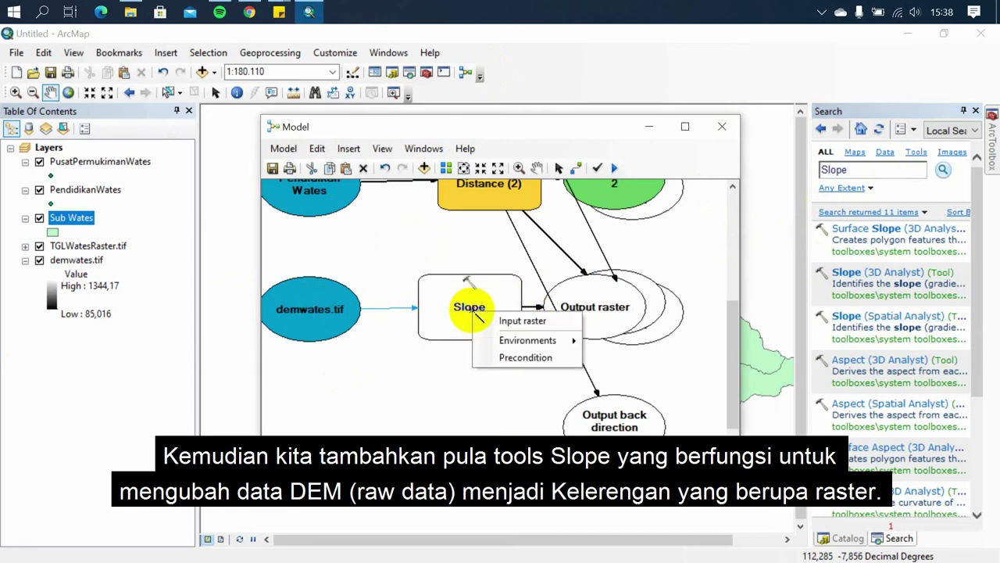
{"action": "left_click", "coordinate": [509, 318]}
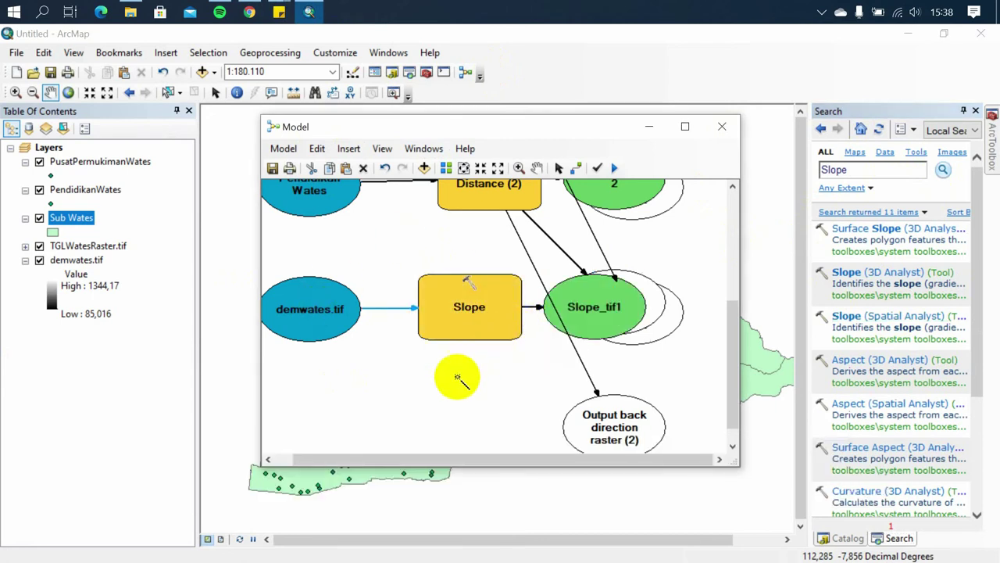
Connect Sub Wates to both Euclidean Distance tools as their Extent environment setting.
{"action": "scroll", "coordinate": [458, 380], "scroll_direction": "up", "scroll_amount": 5}
{"action": "left_click", "coordinate": [375, 227]}
{"action": "left_click", "coordinate": [508, 293]}
{"action": "mouse_move", "coordinate": [569, 333]}
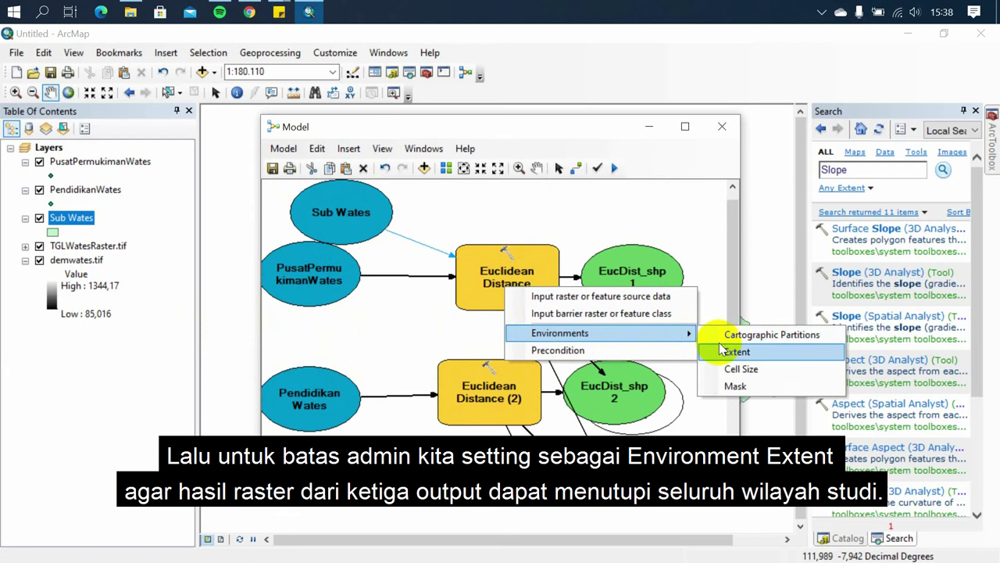
{"action": "left_click", "coordinate": [734, 351]}
{"action": "left_click", "coordinate": [362, 227]}
{"action": "left_click", "coordinate": [494, 383]}
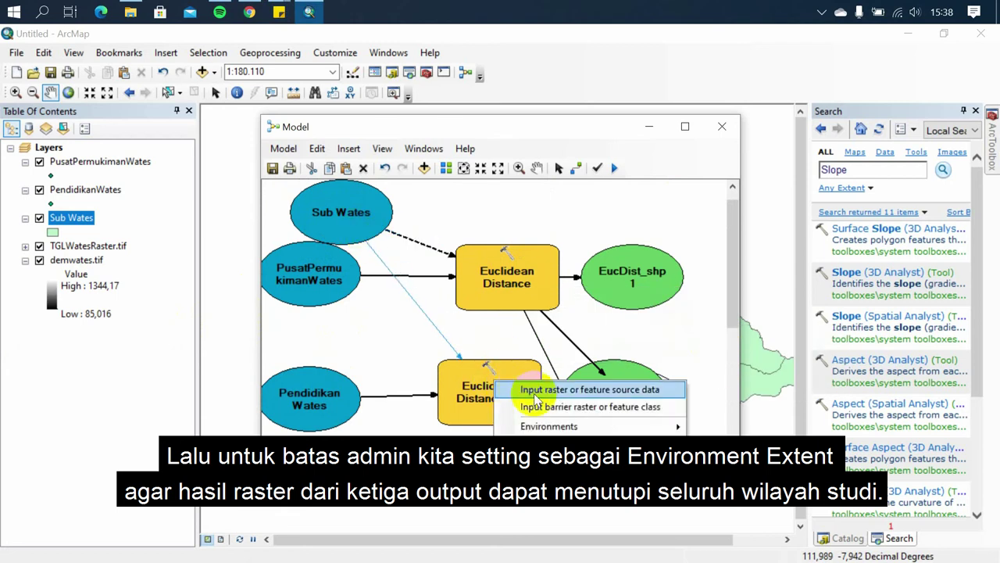
{"action": "mouse_move", "coordinate": [641, 426]}
{"action": "left_click", "coordinate": [735, 444]}
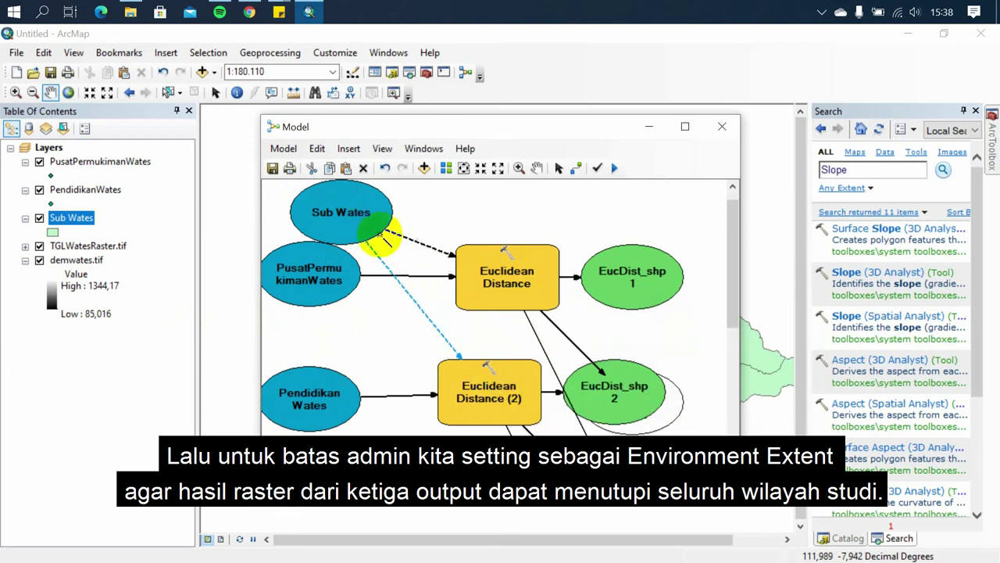
Connect Sub Wates to the Slope tool as its Extent environment setting.
{"action": "scroll", "coordinate": [418, 398], "scroll_direction": "down", "scroll_amount": 2}
{"action": "scroll", "coordinate": [418, 399], "scroll_direction": "down", "scroll_amount": 1}
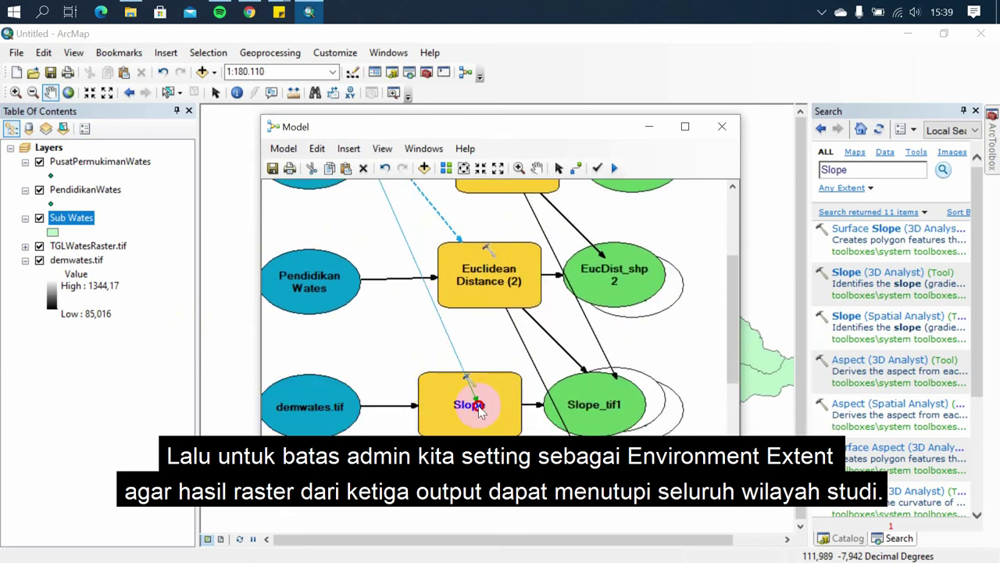
{"action": "left_click", "coordinate": [470, 403]}
{"action": "mouse_move", "coordinate": [593, 422]}
{"action": "left_click", "coordinate": [629, 435]}
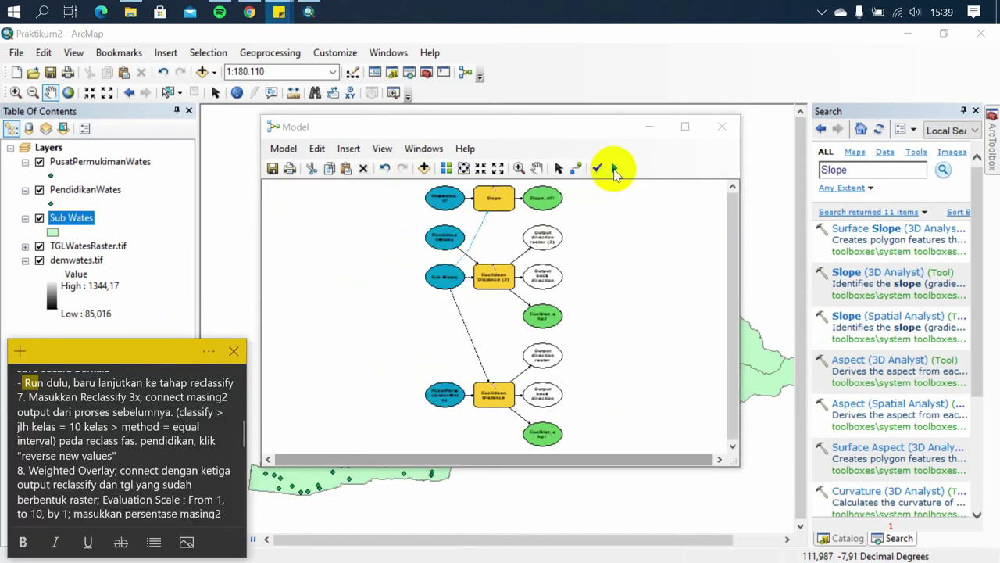
Set the Slope tool's output raster to Slope in the Praktikum2 folder, keeping the other options at their defaults.
{"action": "left_click", "coordinate": [615, 169]}
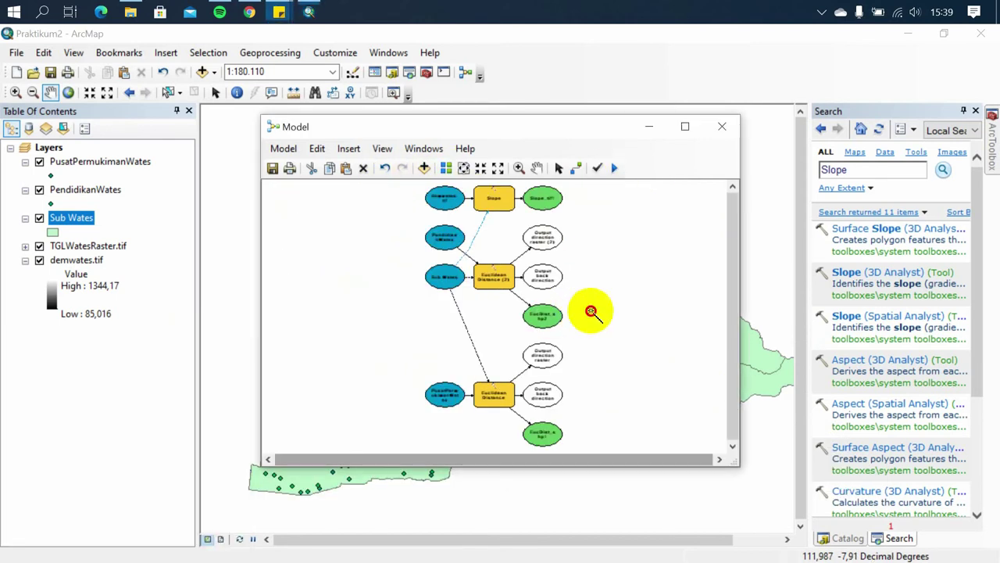
{"action": "double_click", "coordinate": [495, 209]}
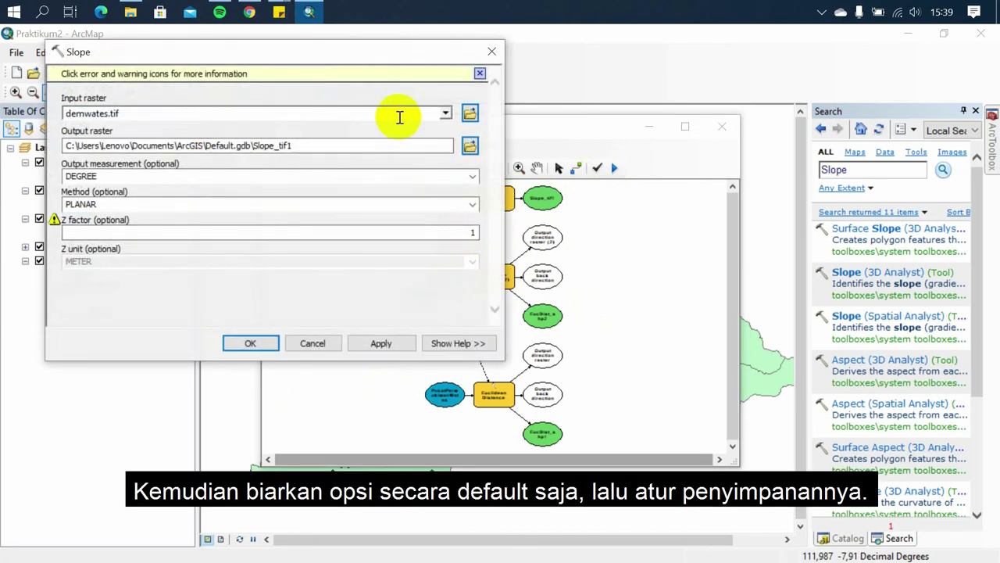
{"action": "left_click", "coordinate": [471, 146]}
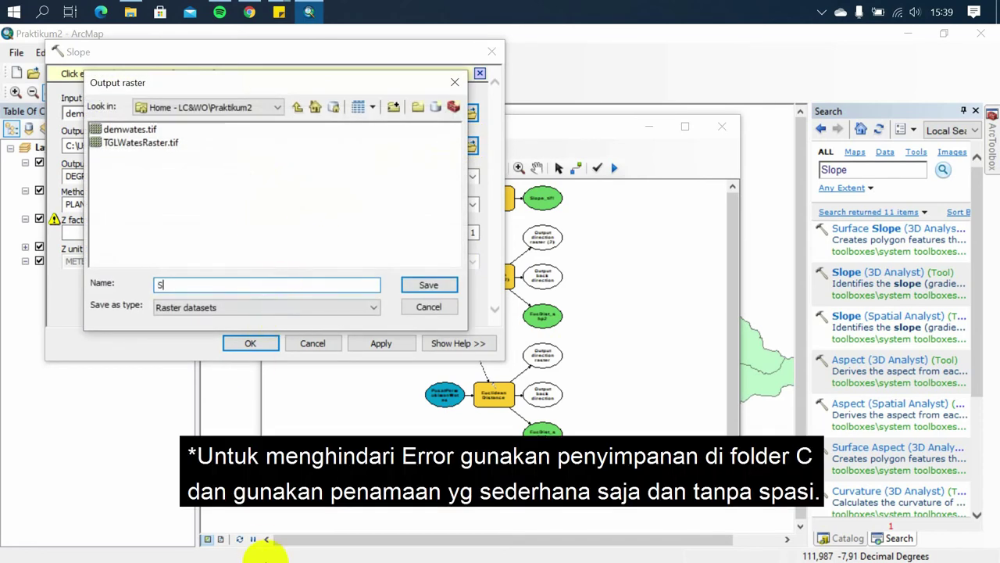
{"action": "type", "text": "Slope"}
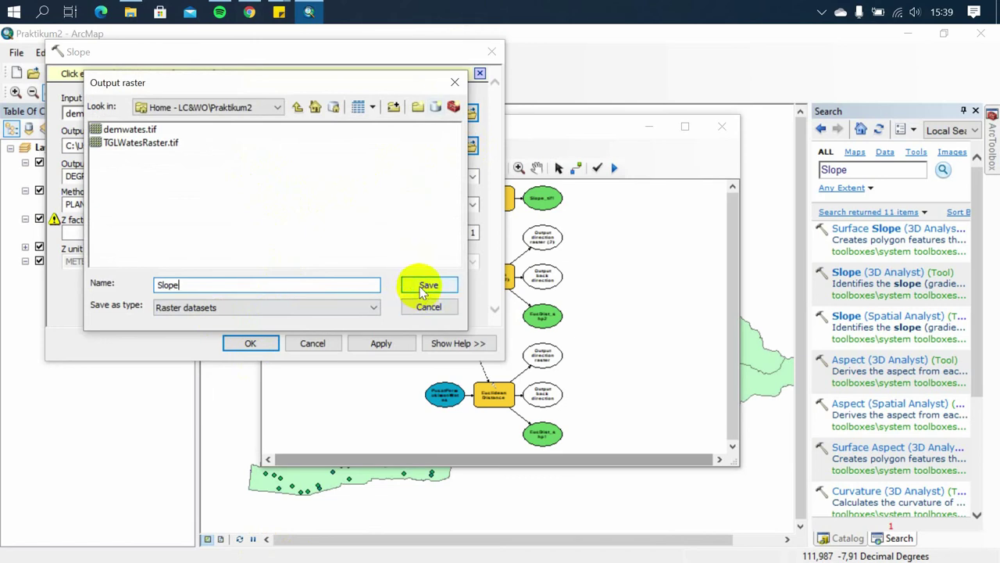
{"action": "left_click", "coordinate": [426, 286]}
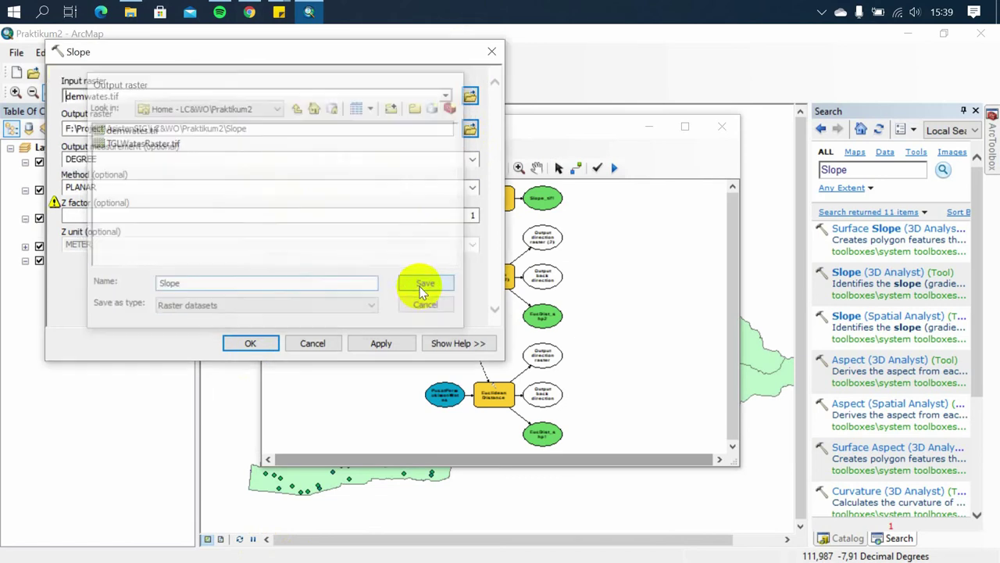
{"action": "left_click", "coordinate": [252, 342]}
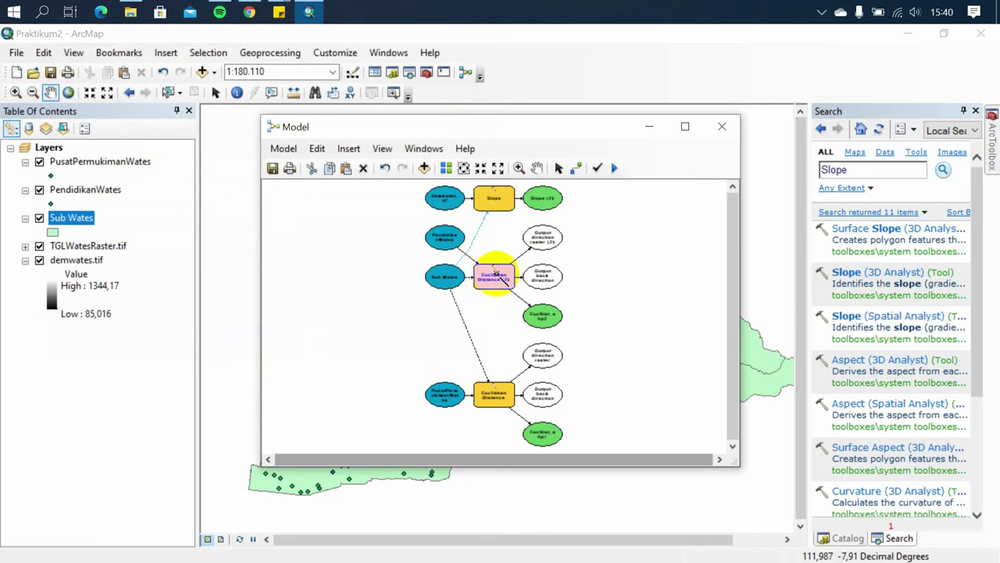
Set the output distance raster of Euclidean Distance (2) to Pendiecd in the Praktikum2 folder.
{"action": "double_click", "coordinate": [495, 275]}
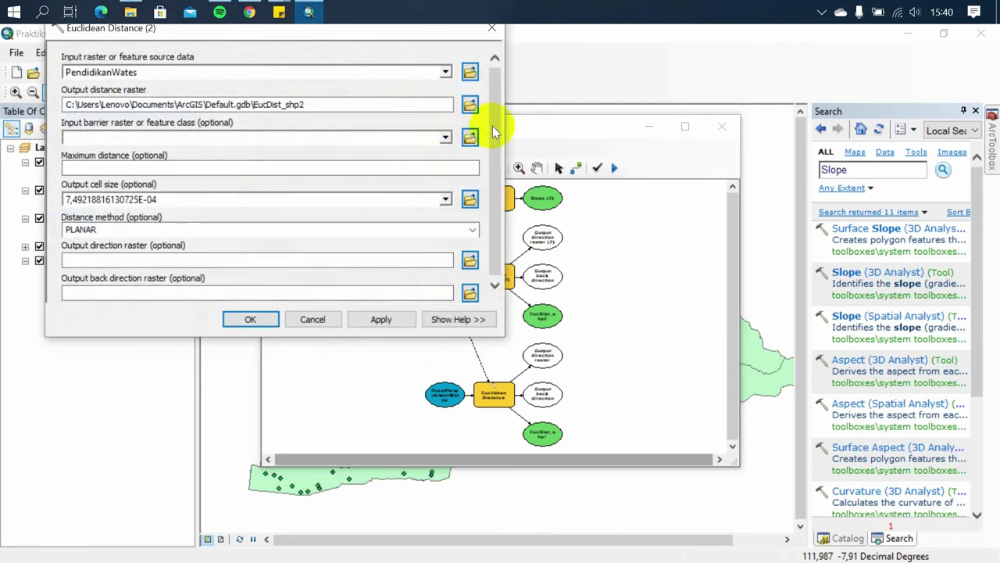
{"action": "left_click", "coordinate": [471, 105]}
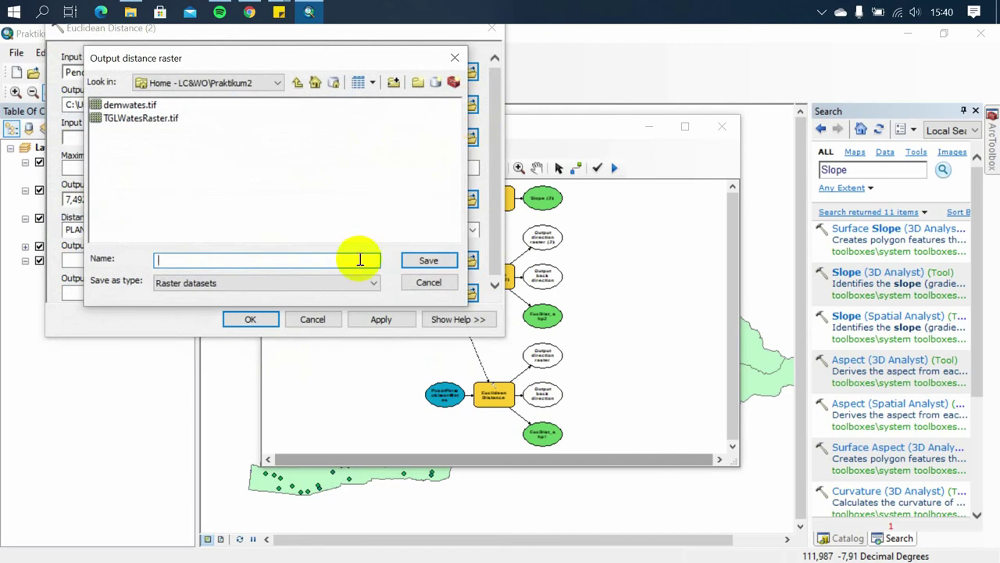
{"action": "left_click_drag", "start_coordinate": [302, 50], "coordinate": [525, 62]}
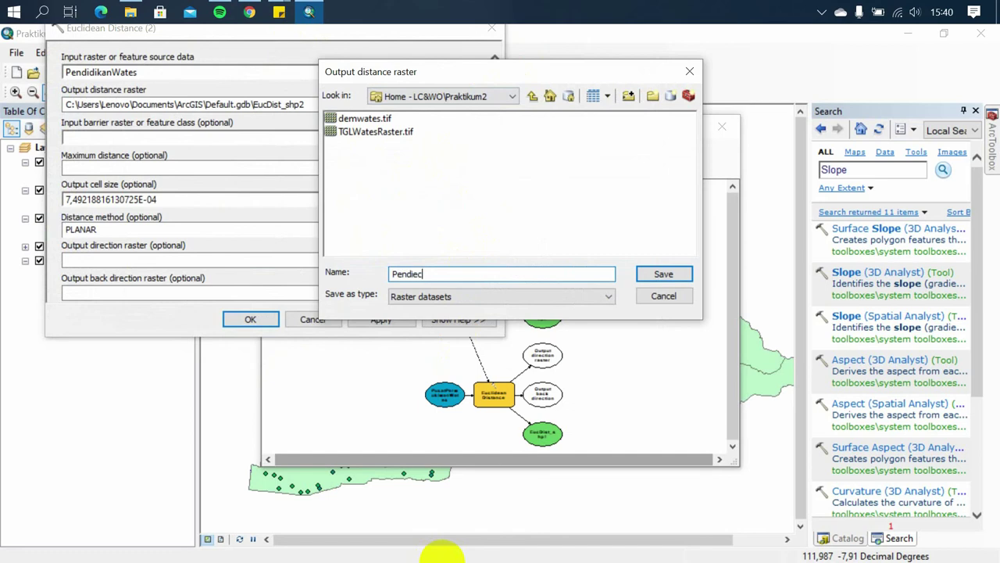
{"action": "type", "text": "d"}
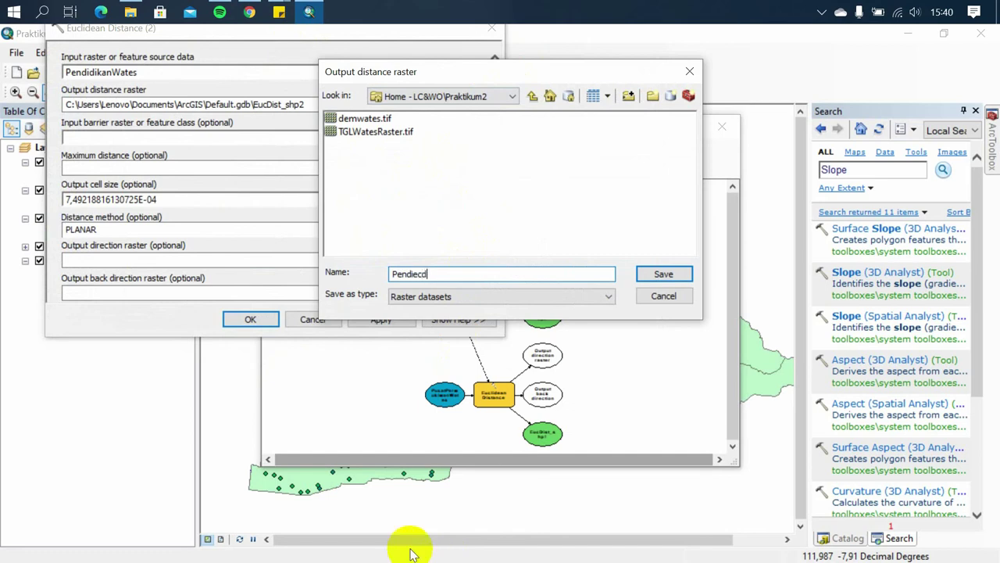
{"action": "left_click", "coordinate": [663, 275]}
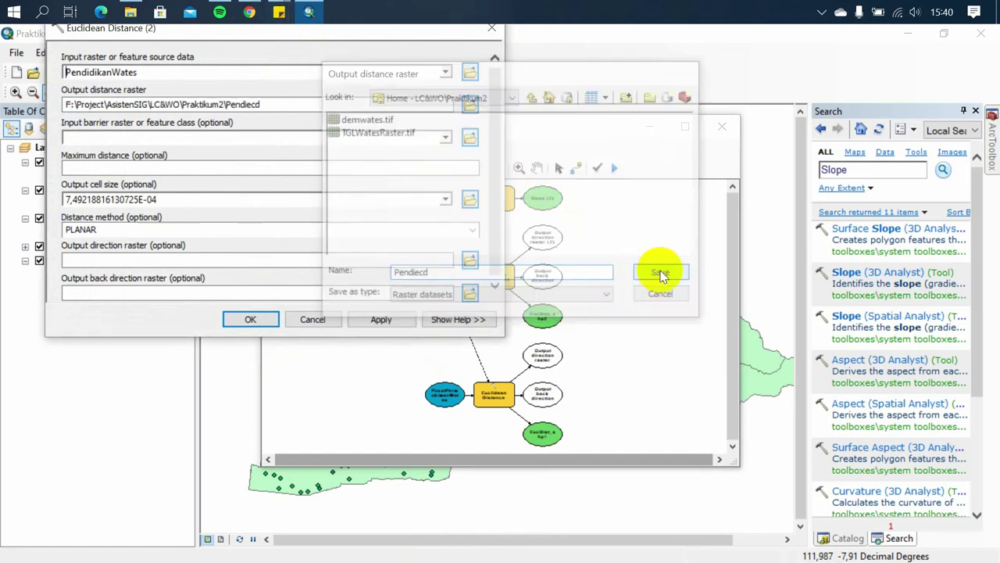
{"action": "left_click", "coordinate": [251, 319]}
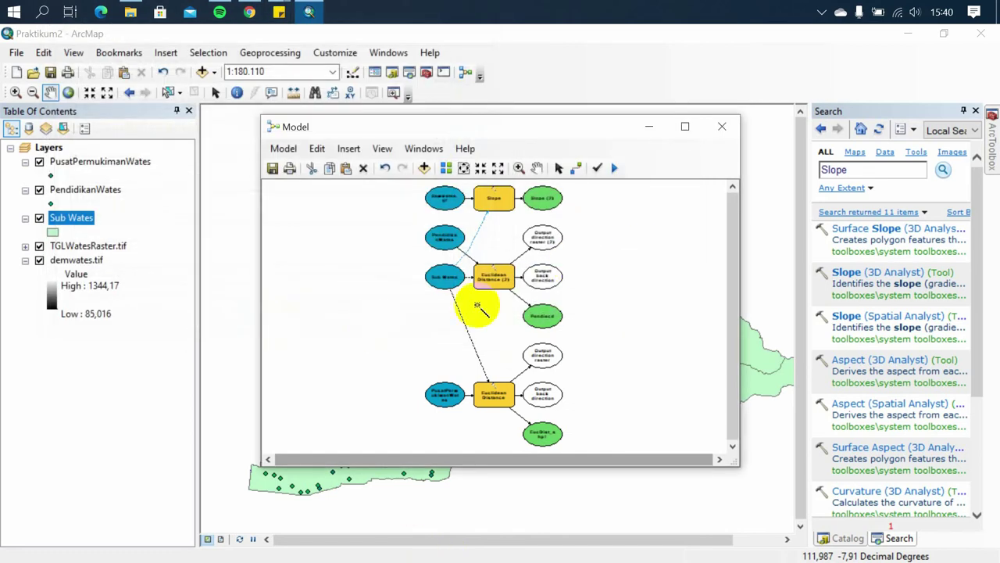
Set the output distance raster of the PusatPermukimanWates Euclidean Distance tool to Perkimecd in the Praktikum2 folder, and save the model.
{"action": "double_click", "coordinate": [497, 391]}
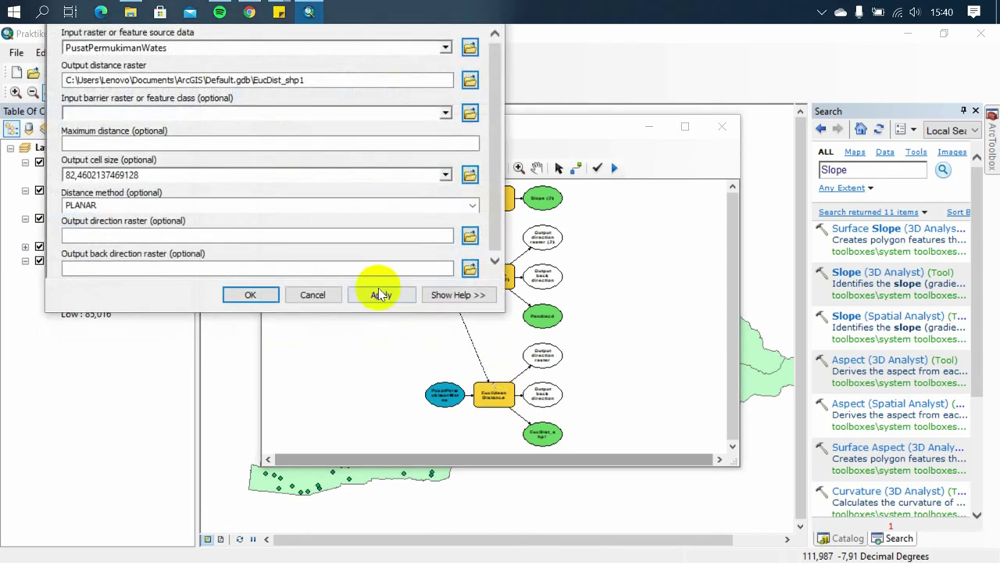
{"action": "left_click", "coordinate": [469, 80]}
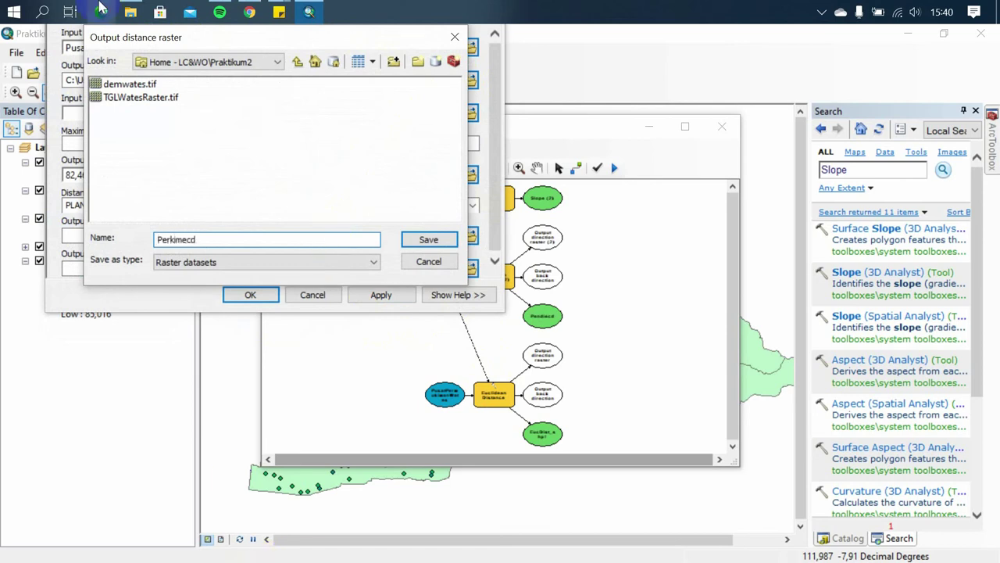
{"action": "type", "text": "Perkimecd"}
{"action": "left_click", "coordinate": [427, 239]}
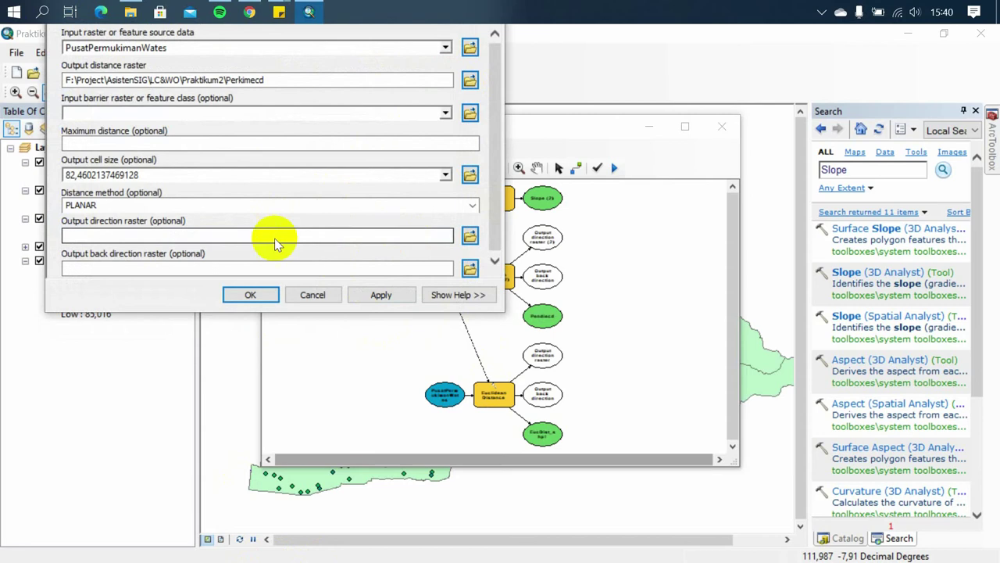
{"action": "left_click", "coordinate": [262, 294]}
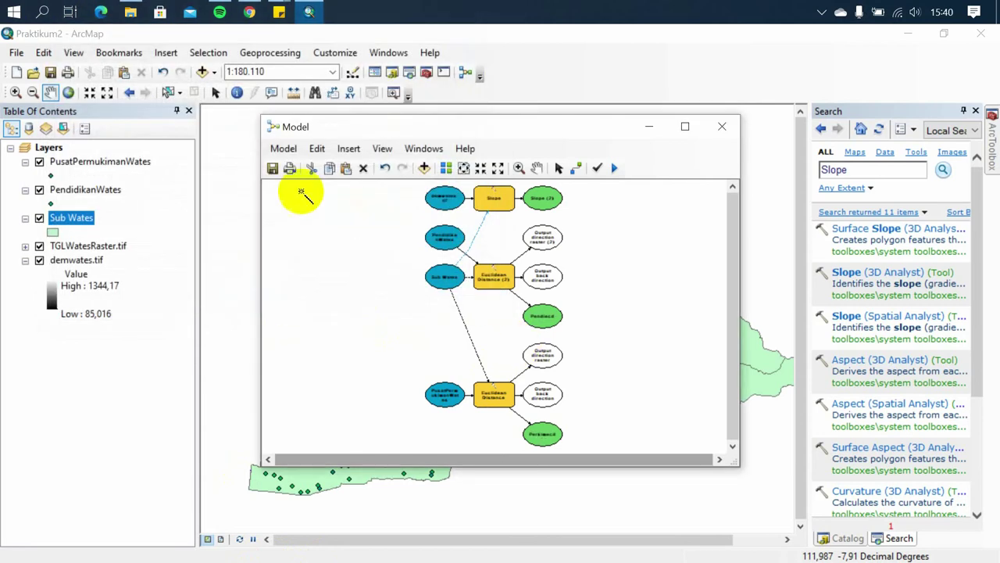
{"action": "left_click", "coordinate": [272, 170]}
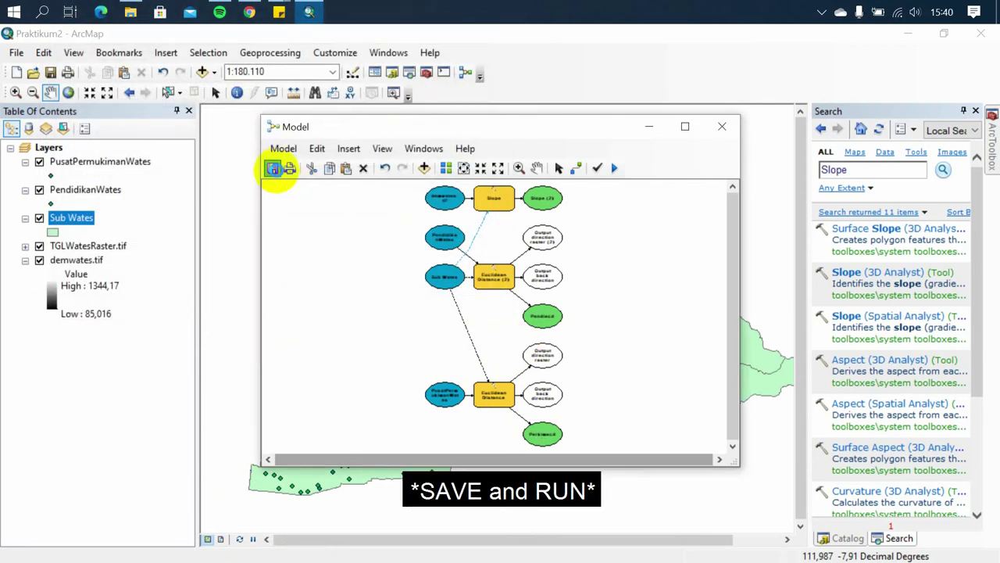
Run the model and add three Reclassify (Spatial Analyst) tools beside the outputs of Slope and the two Euclidean Distance tools.
{"action": "left_click", "coordinate": [616, 171]}
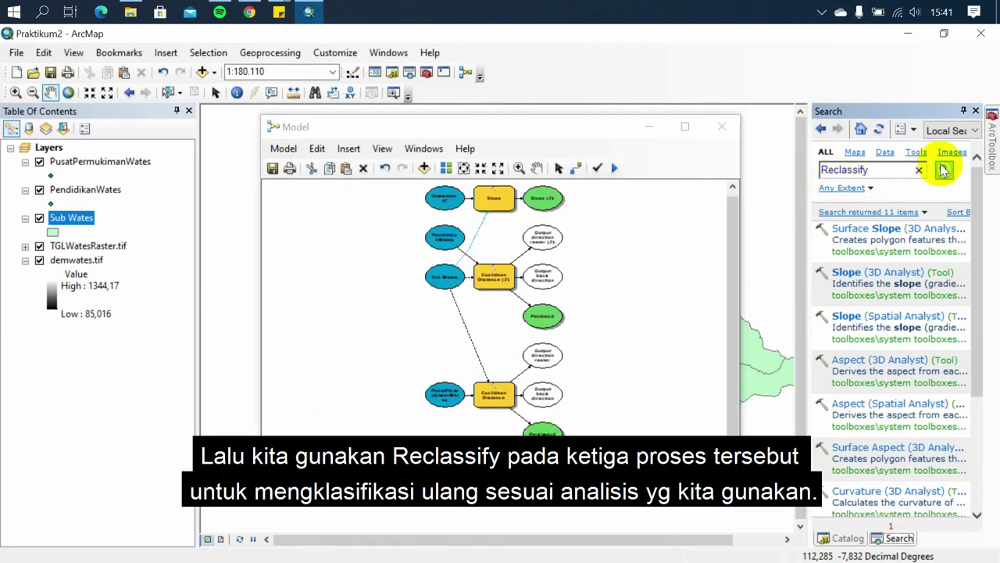
{"action": "left_click", "coordinate": [945, 170]}
{"action": "left_click_drag", "start_coordinate": [907, 275], "coordinate": [609, 387]}
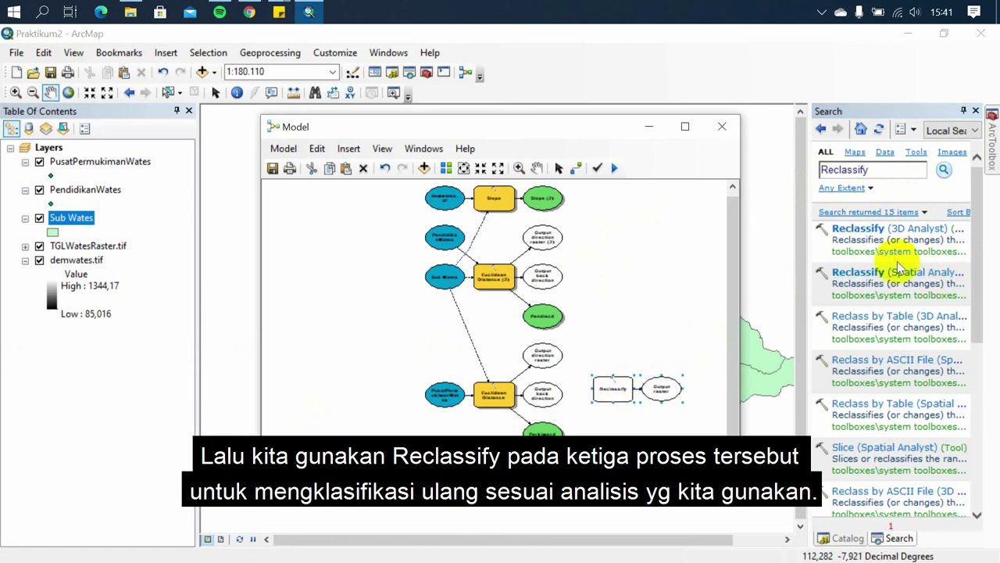
{"action": "left_click_drag", "start_coordinate": [894, 266], "coordinate": [694, 275]}
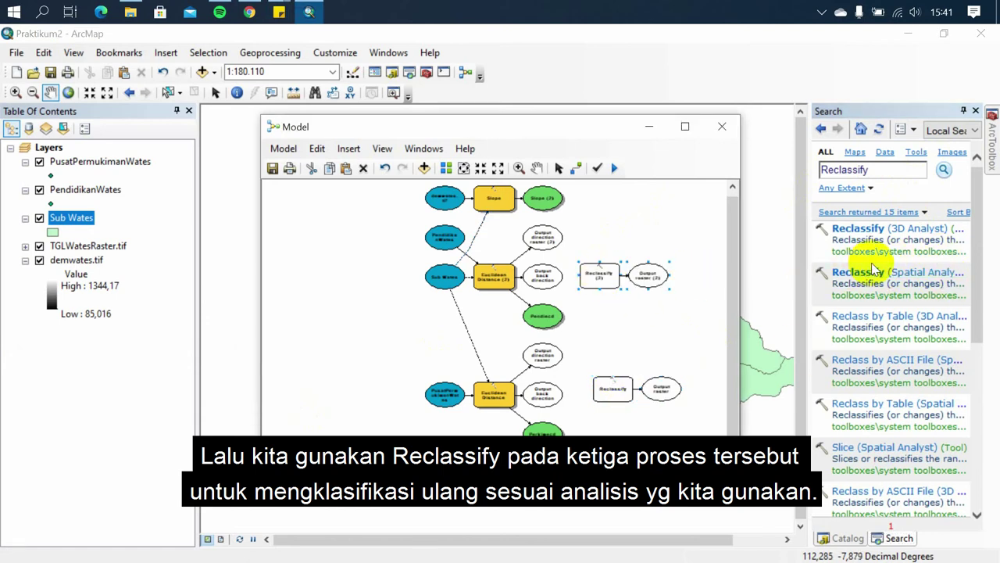
{"action": "left_click_drag", "start_coordinate": [868, 265], "coordinate": [603, 195]}
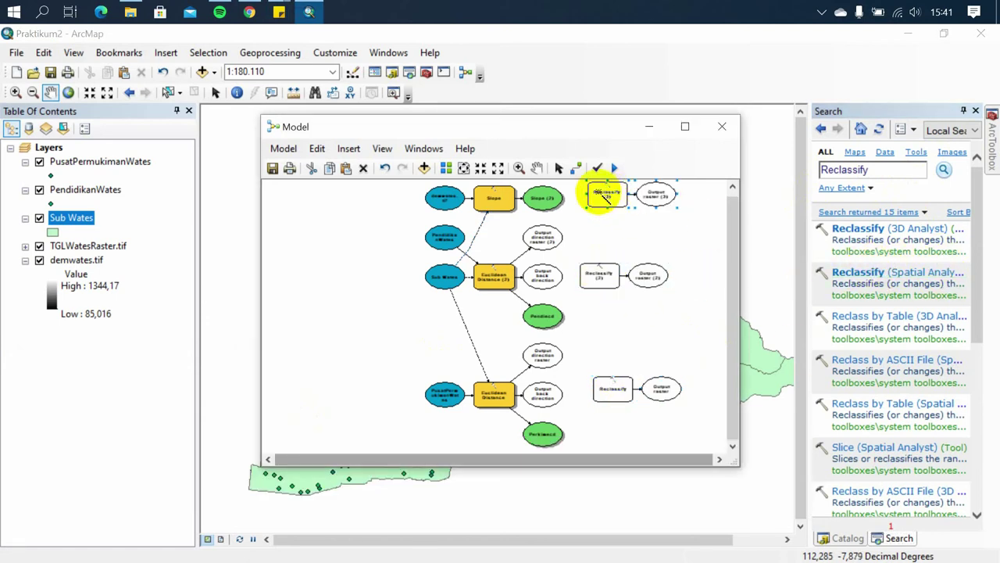
Connect Slope (2), Pendiecd and Perkimecd as input rasters to Reclassify (3), Reclassify (2) and Reclassify respectively.
{"action": "left_click", "coordinate": [604, 196]}
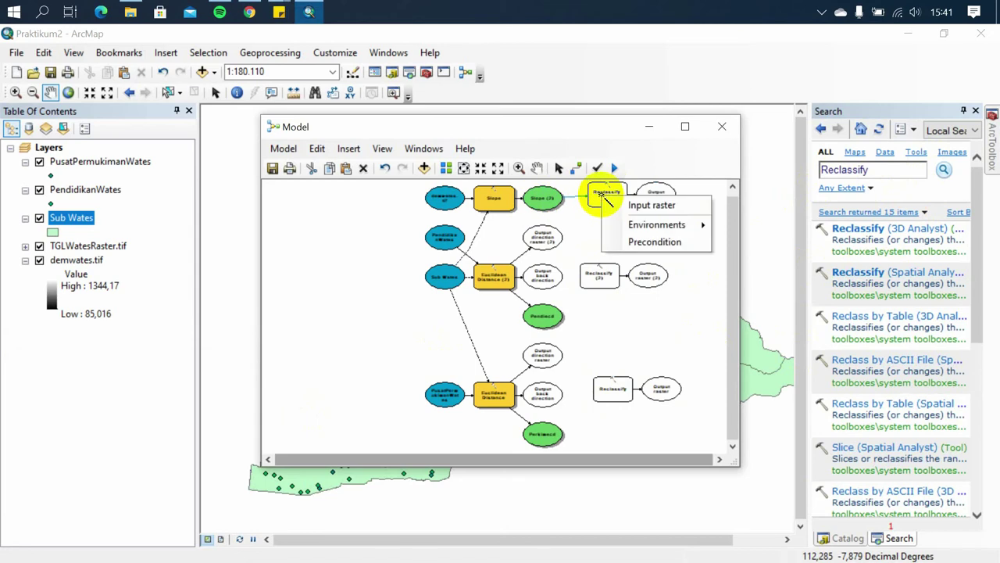
{"action": "left_click", "coordinate": [622, 204]}
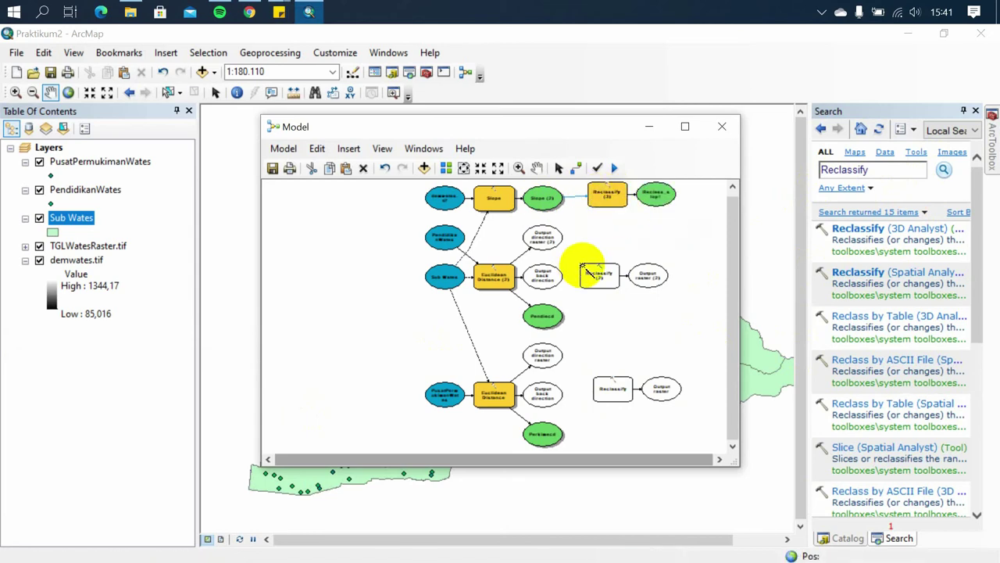
{"action": "left_click", "coordinate": [542, 314]}
{"action": "left_click", "coordinate": [597, 275]}
{"action": "left_click", "coordinate": [626, 284]}
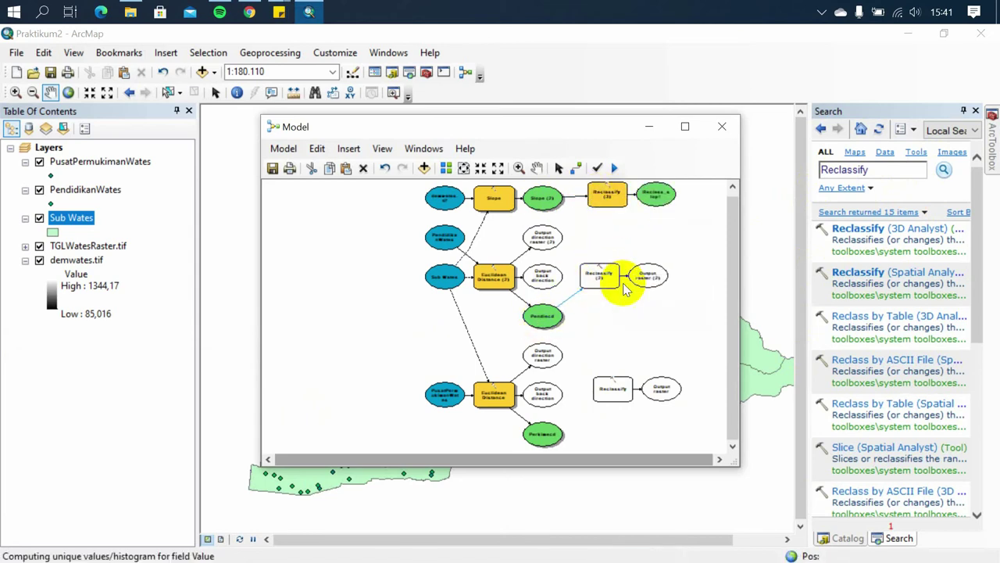
{"action": "left_click", "coordinate": [547, 436]}
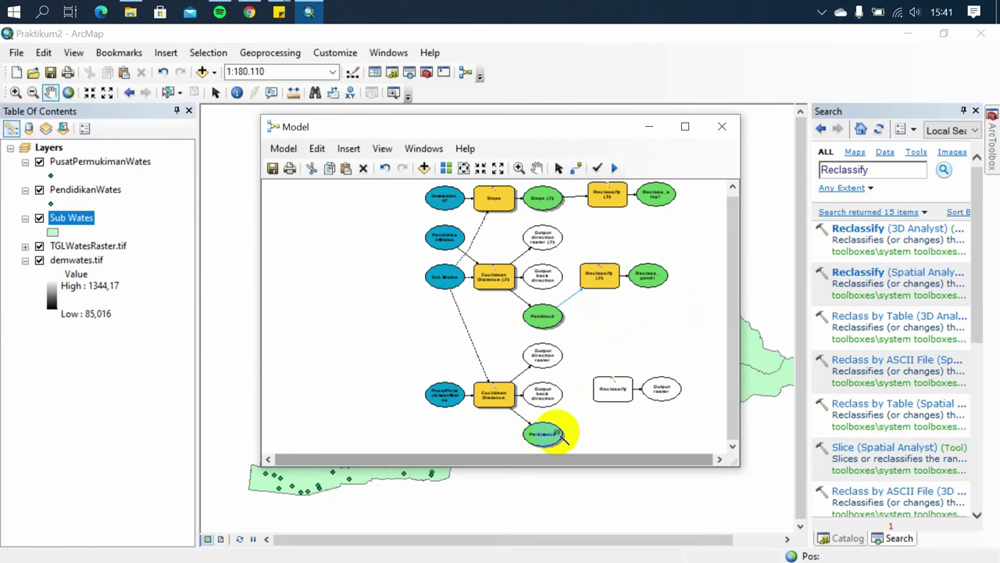
{"action": "left_click", "coordinate": [612, 391]}
{"action": "left_click", "coordinate": [633, 400]}
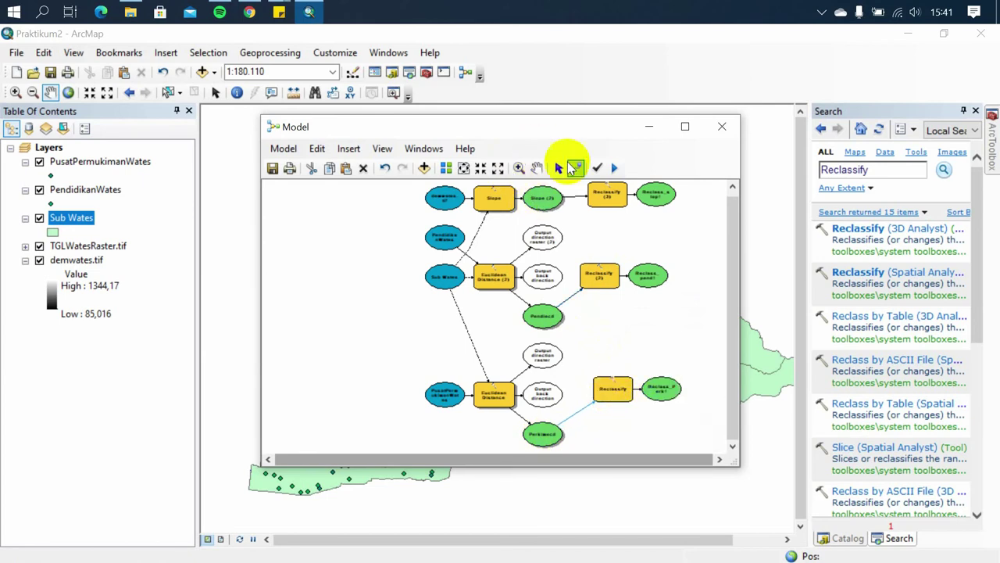
Classify the slope raster in Reclassify (3) with the Equal Interval method and 10 classes.
{"action": "left_click", "coordinate": [558, 170]}
{"action": "left_click", "coordinate": [606, 194]}
{"action": "double_click", "coordinate": [604, 194]}
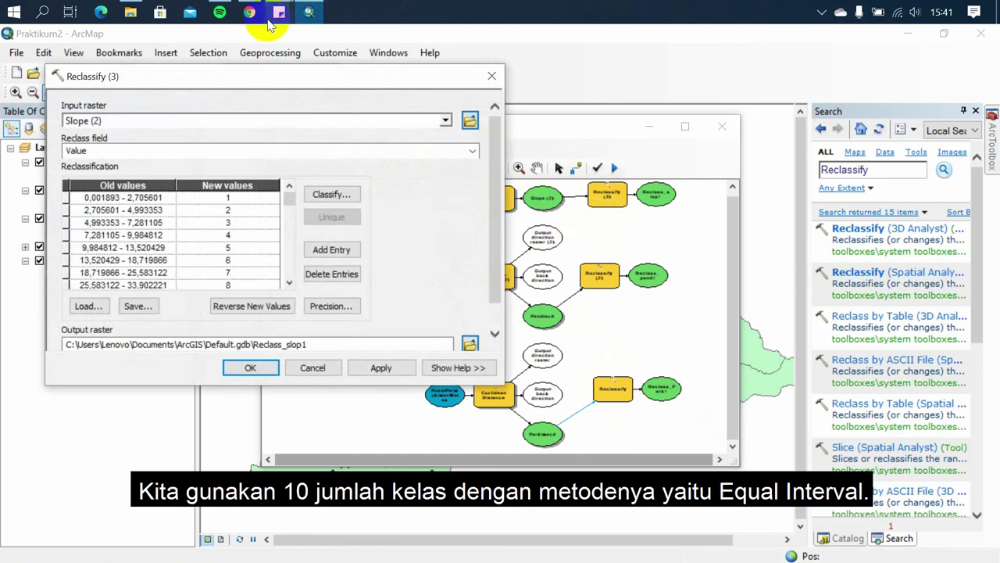
{"action": "left_click", "coordinate": [331, 197]}
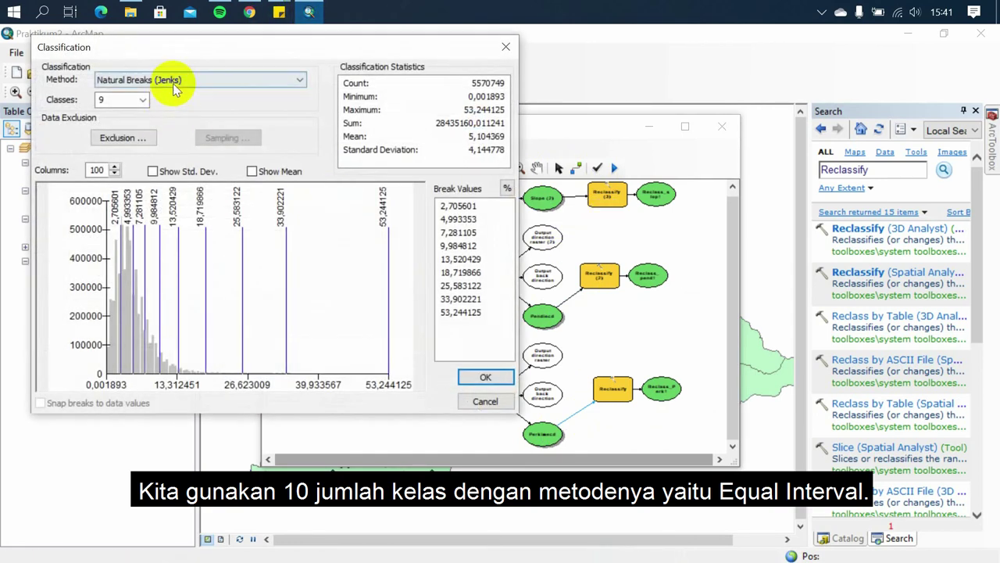
{"action": "left_click", "coordinate": [177, 82]}
{"action": "left_click", "coordinate": [129, 104]}
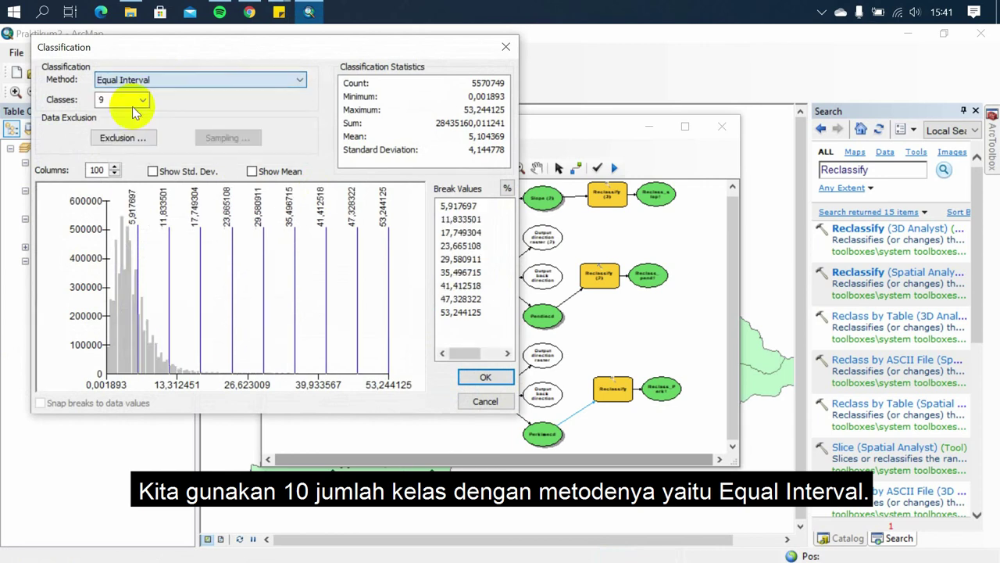
{"action": "left_click", "coordinate": [141, 99]}
{"action": "left_click", "coordinate": [116, 186]}
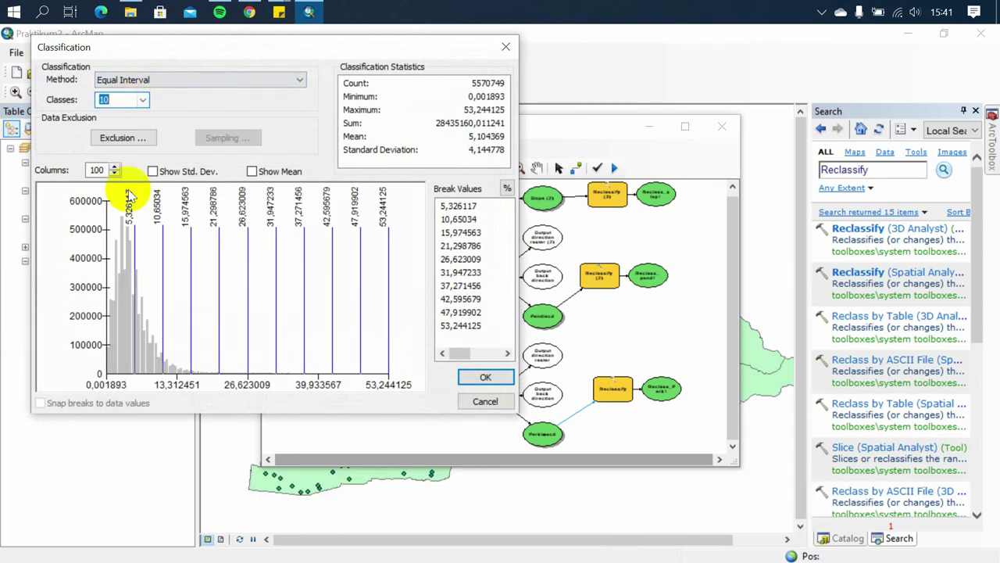
{"action": "left_click", "coordinate": [484, 377]}
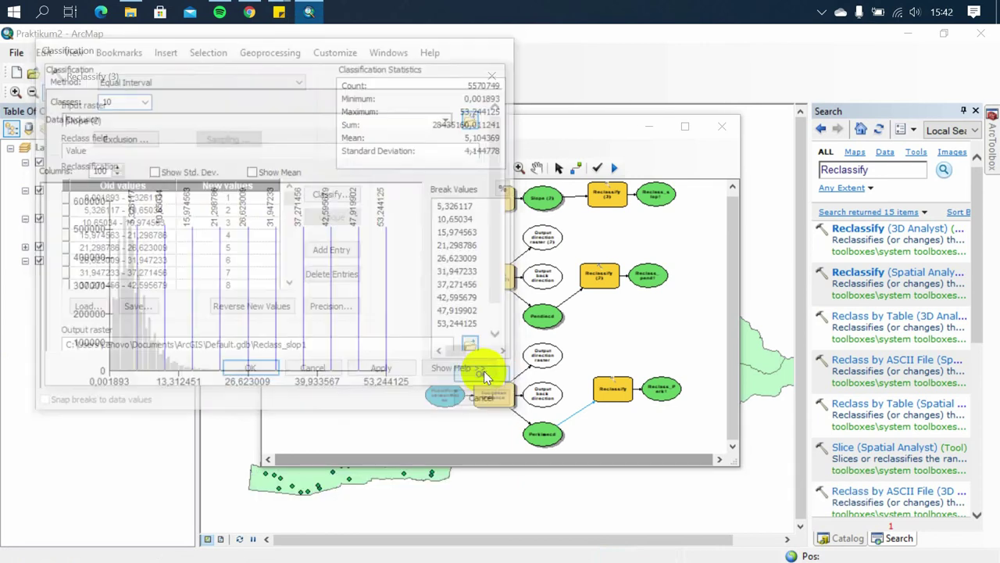
Set the output raster of Reclassify (3) to Reclasslope in the Praktikum2 folder, and apply the tool settings.
{"action": "scroll", "coordinate": [484, 190], "scroll_direction": "down", "scroll_amount": 1}
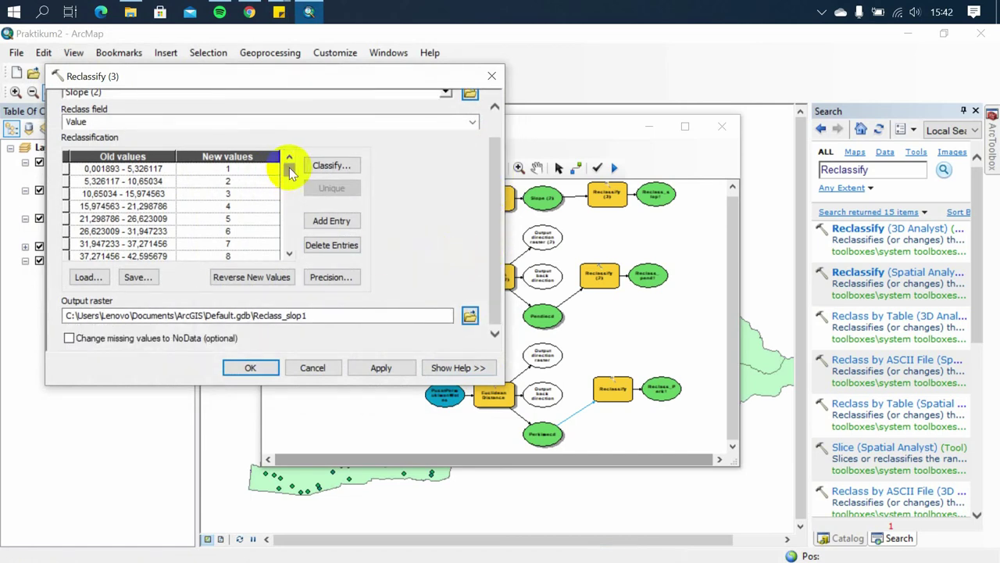
{"action": "left_click_drag", "start_coordinate": [289, 166], "coordinate": [285, 262]}
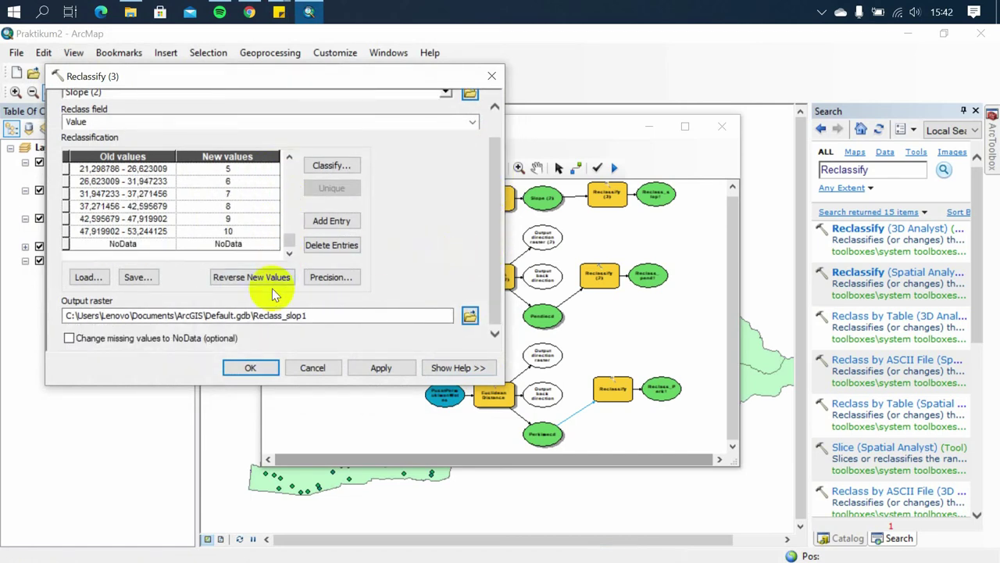
{"action": "left_click", "coordinate": [470, 315]}
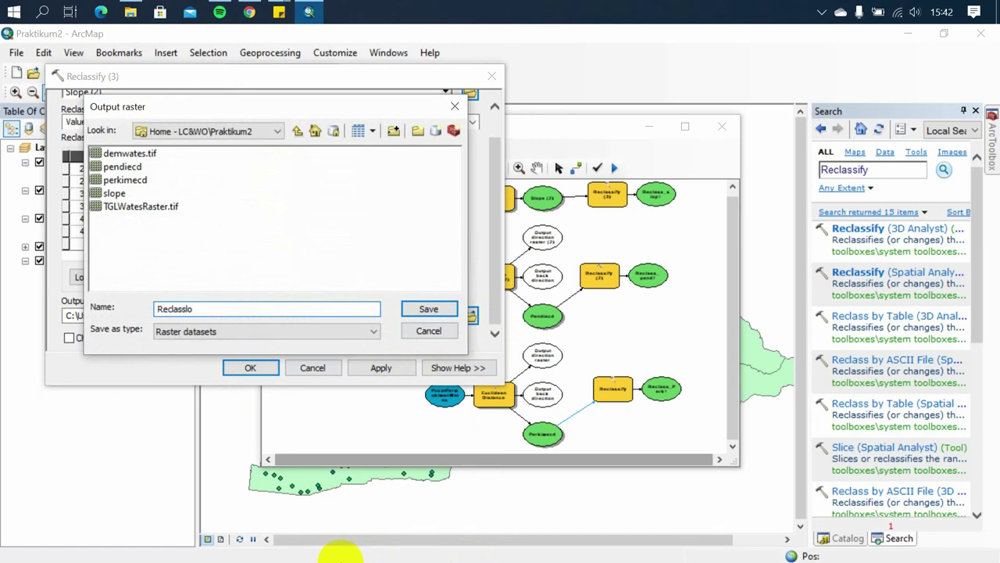
{"action": "type", "text": "Reclasslope"}
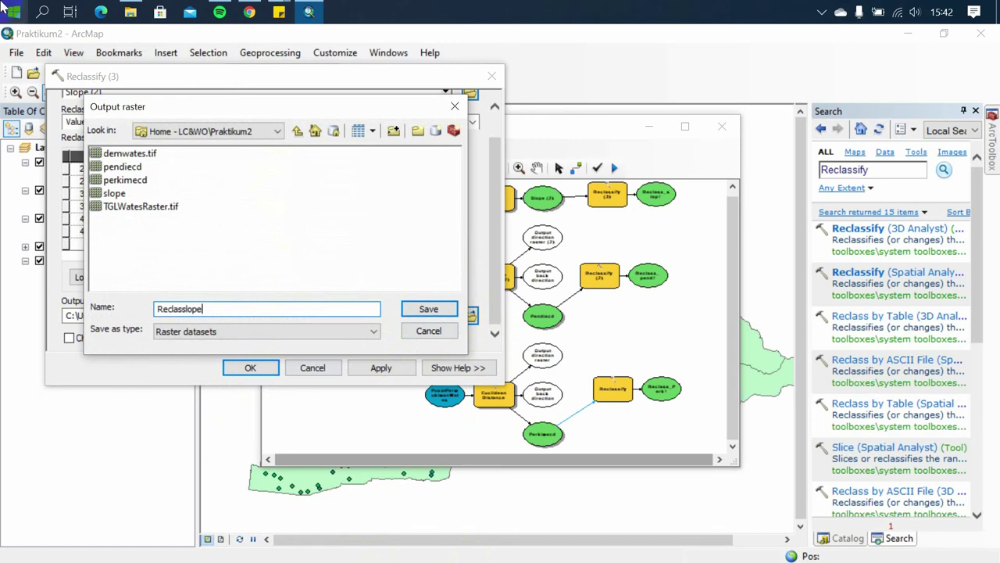
{"action": "left_click", "coordinate": [429, 309]}
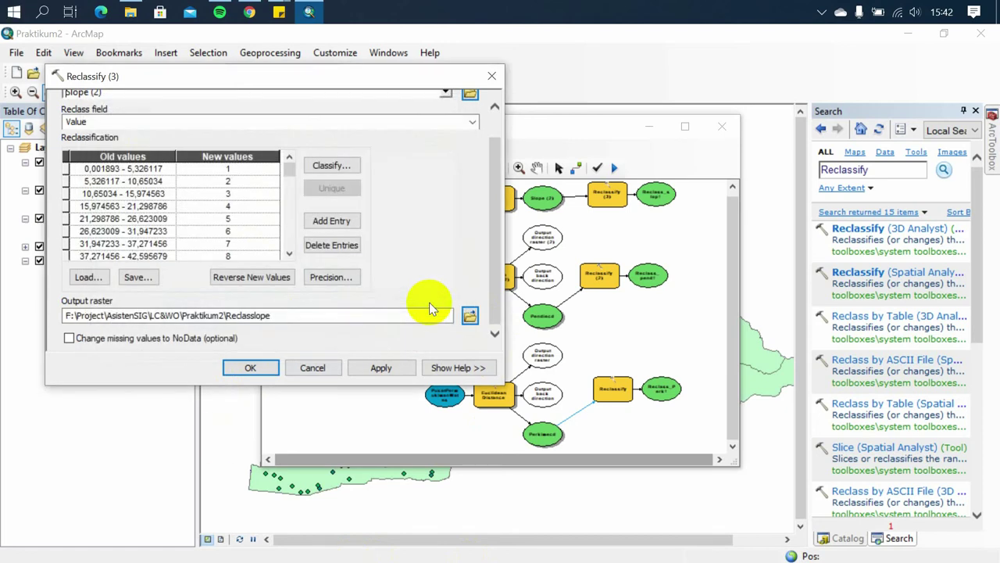
{"action": "left_click", "coordinate": [250, 369]}
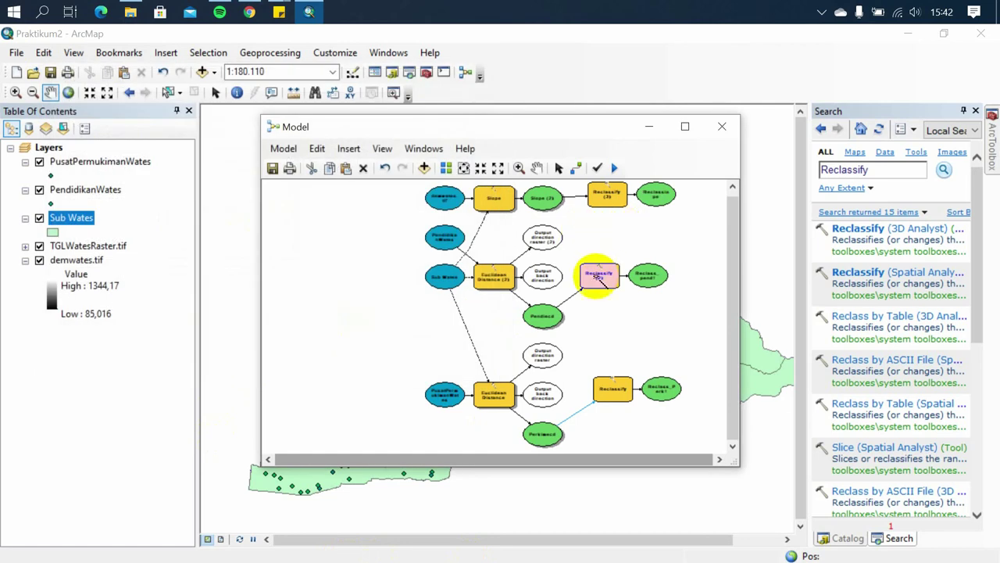
Classify Pendiecd in Reclassify (2) with Equal Interval and 10 classes, and reverse the new values.
{"action": "double_click", "coordinate": [597, 276]}
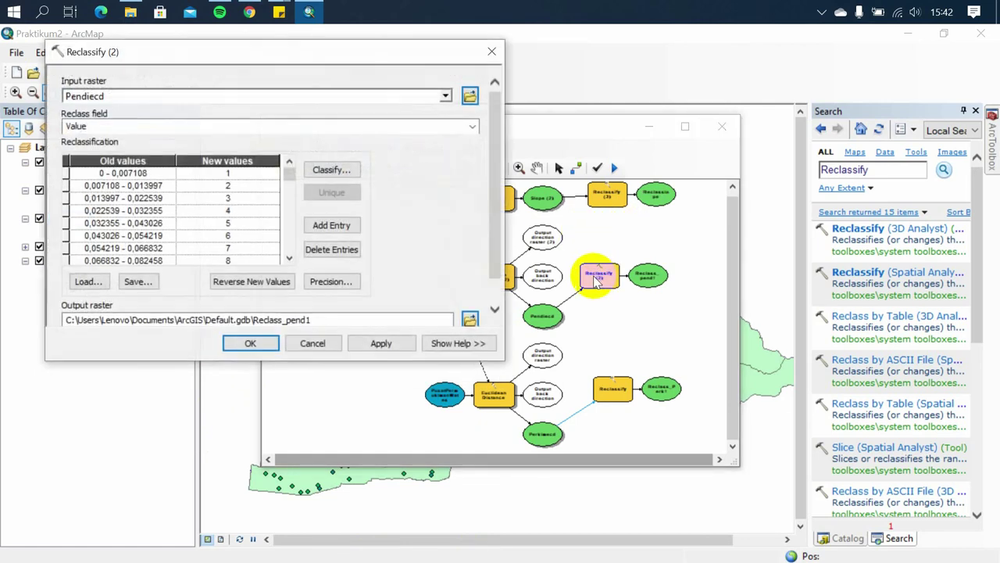
{"action": "left_click", "coordinate": [331, 168]}
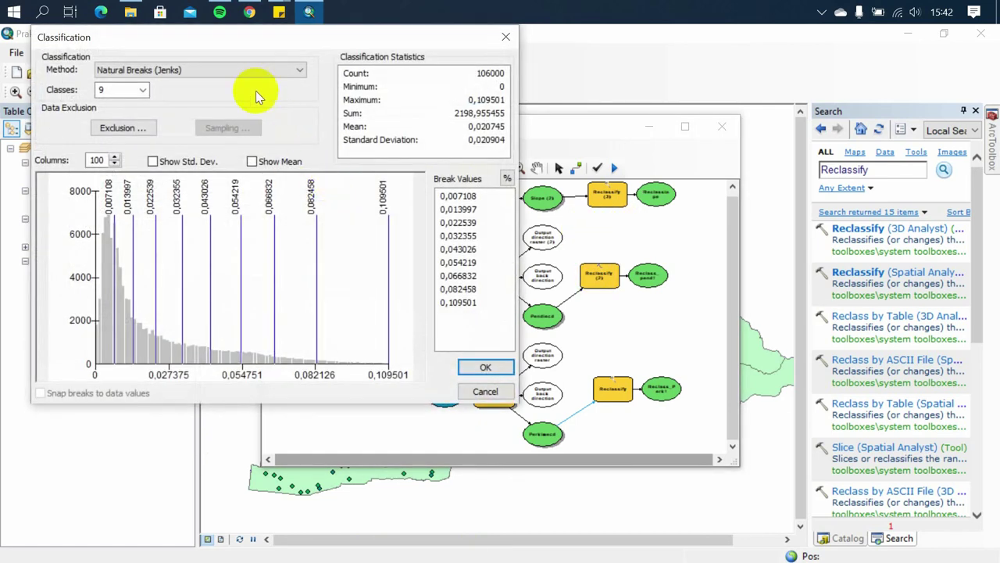
{"action": "left_click", "coordinate": [228, 71]}
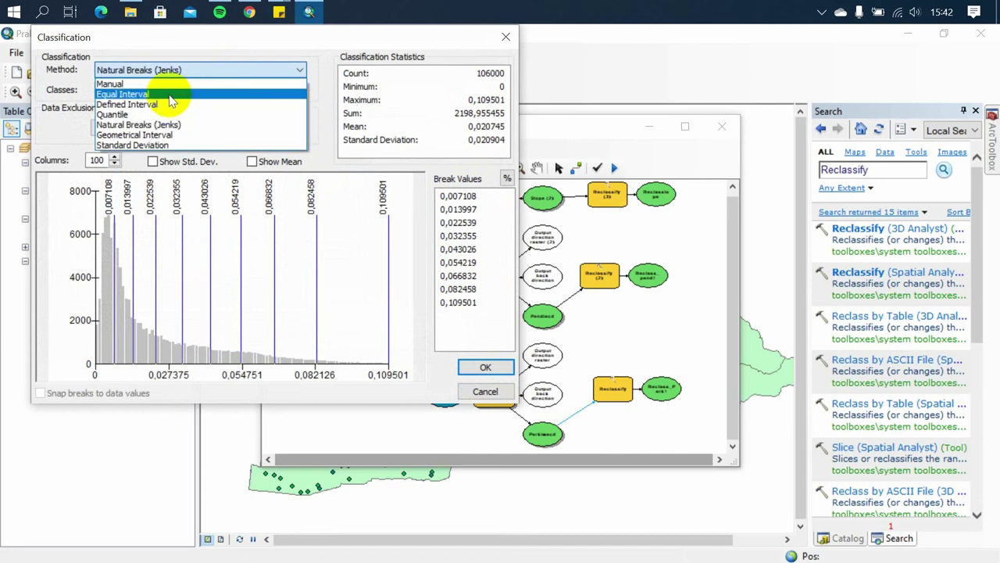
{"action": "left_click", "coordinate": [177, 92]}
{"action": "left_click", "coordinate": [142, 90]}
{"action": "left_click", "coordinate": [117, 159]}
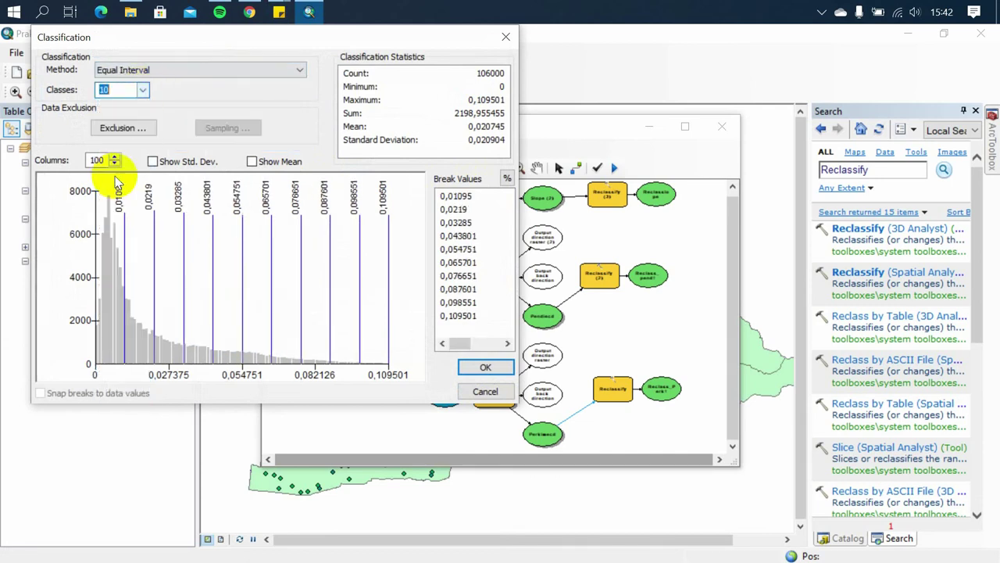
{"action": "left_click", "coordinate": [472, 369]}
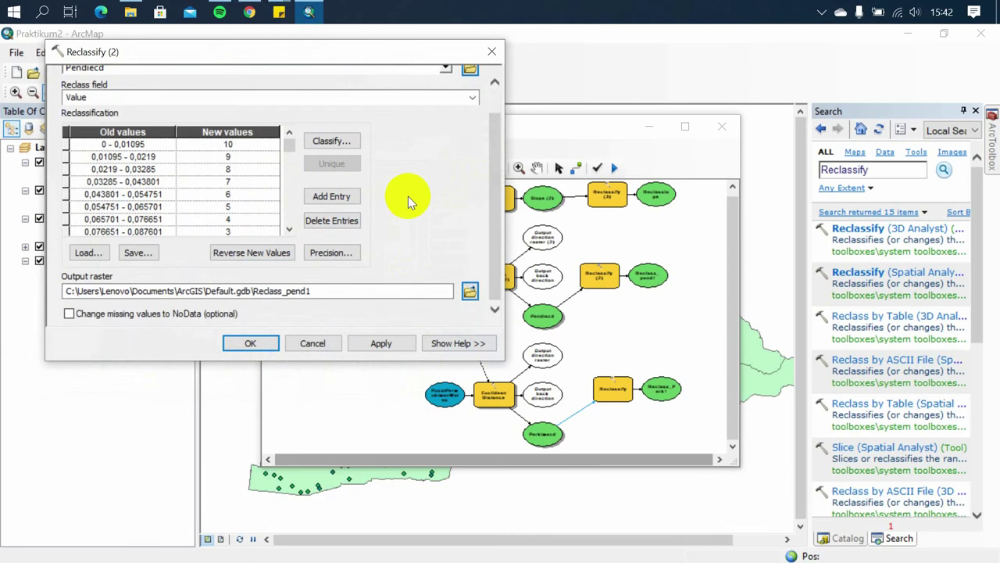
Set the output raster of Reclassify (2) to Reclasspendi in the Praktikum2 folder, and apply the tool settings.
{"action": "left_click", "coordinate": [472, 290]}
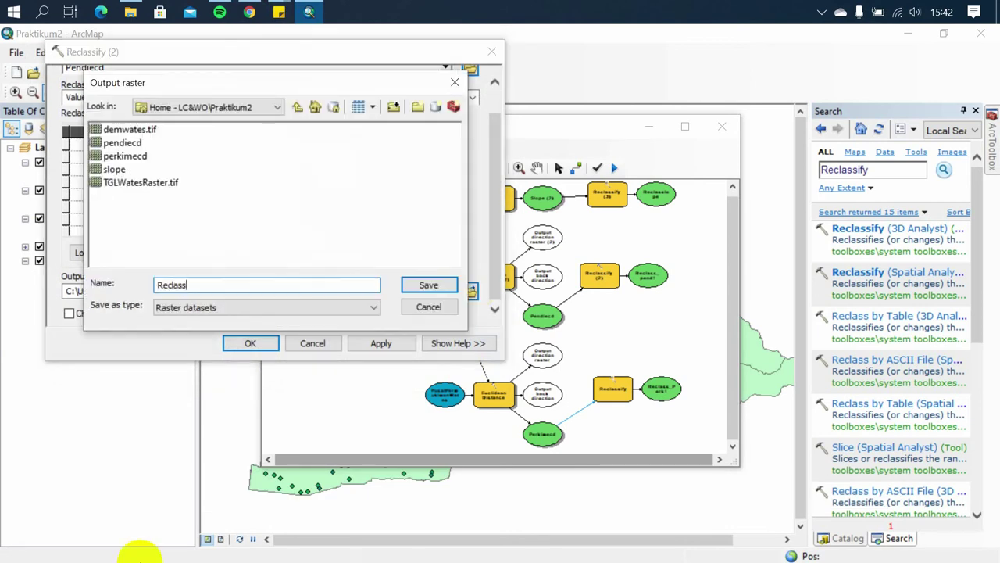
{"action": "type", "text": "pendi"}
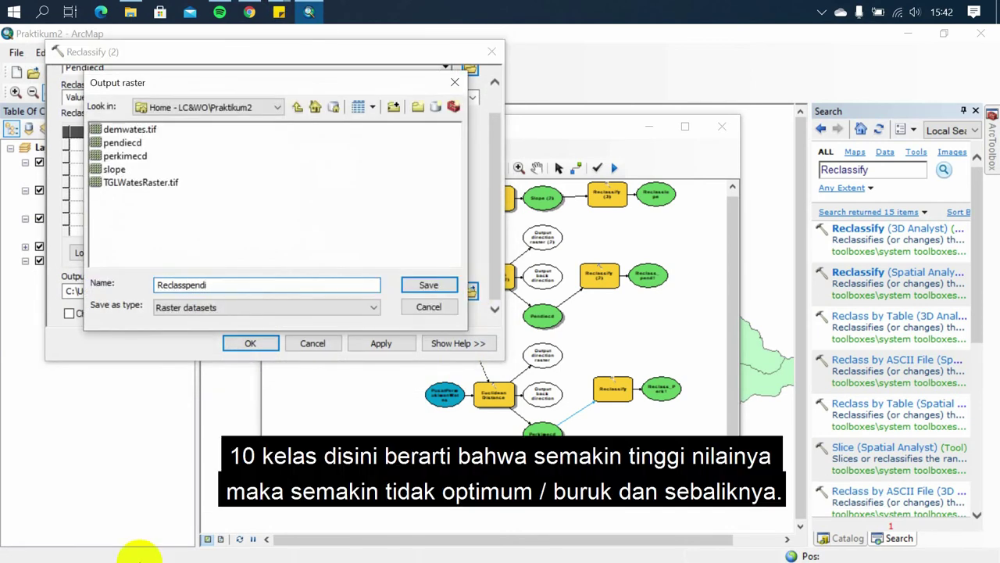
{"action": "left_click", "coordinate": [413, 283]}
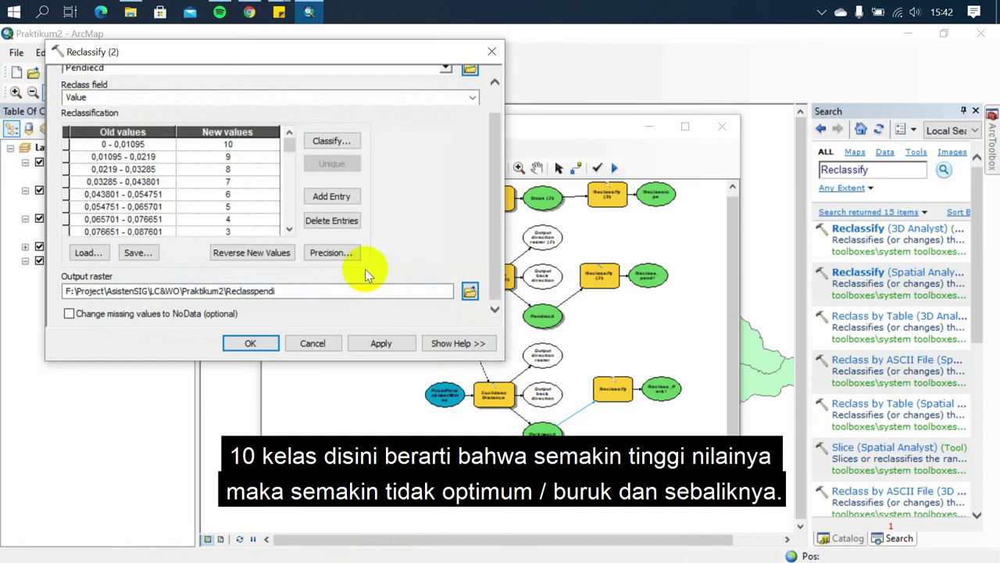
{"action": "left_click", "coordinate": [250, 343]}
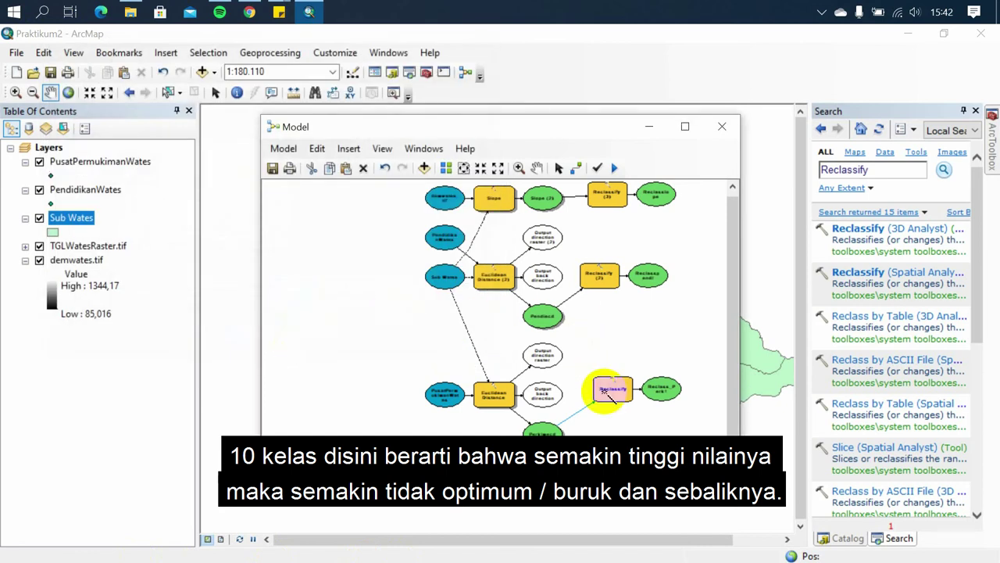
Classify Perkimecd in its Reclassify tool with Equal Interval and 10 classes, keeping the new values in ascending order.
{"action": "double_click", "coordinate": [604, 391]}
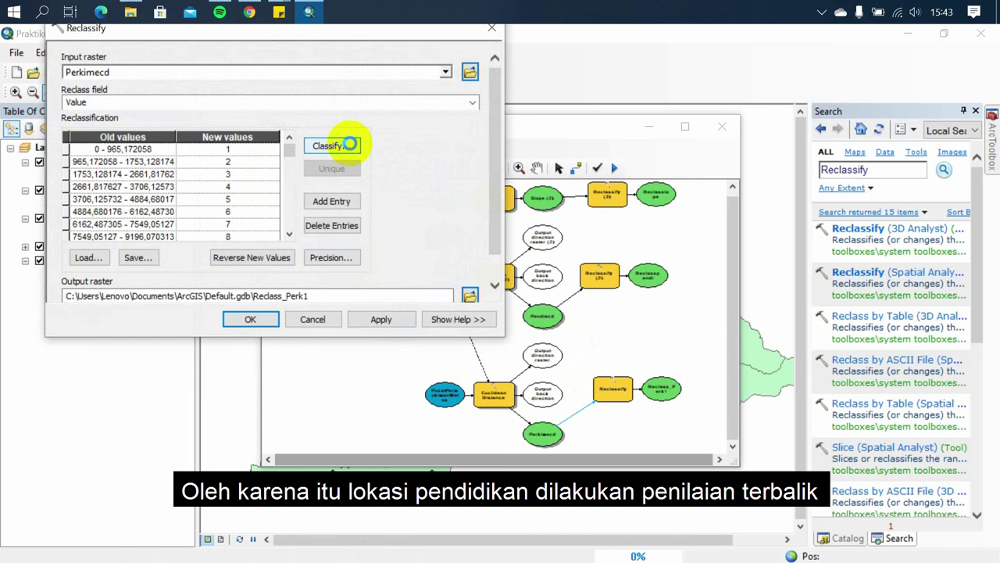
{"action": "left_click", "coordinate": [337, 147]}
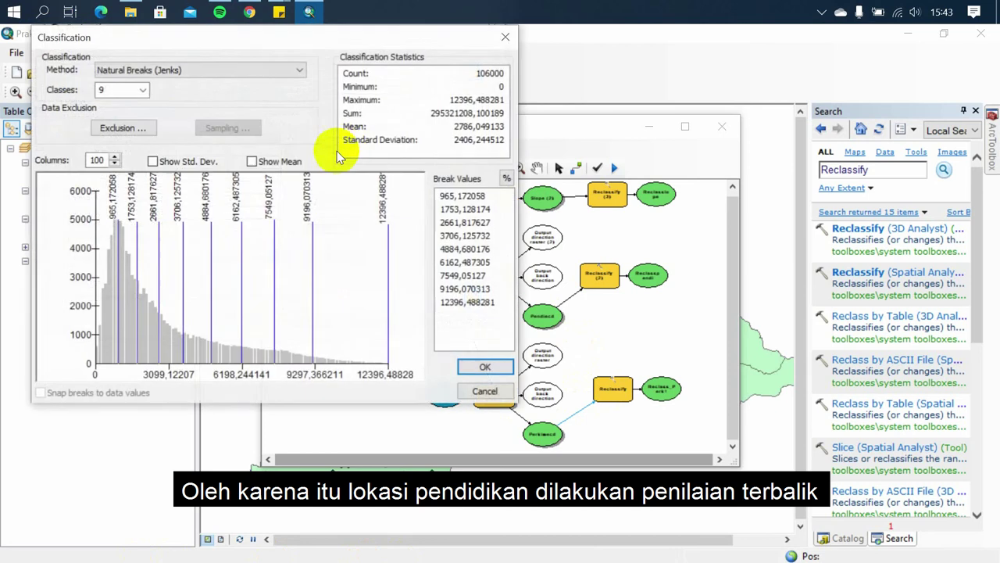
{"action": "left_click", "coordinate": [179, 70]}
{"action": "left_click", "coordinate": [148, 94]}
{"action": "left_click", "coordinate": [141, 89]}
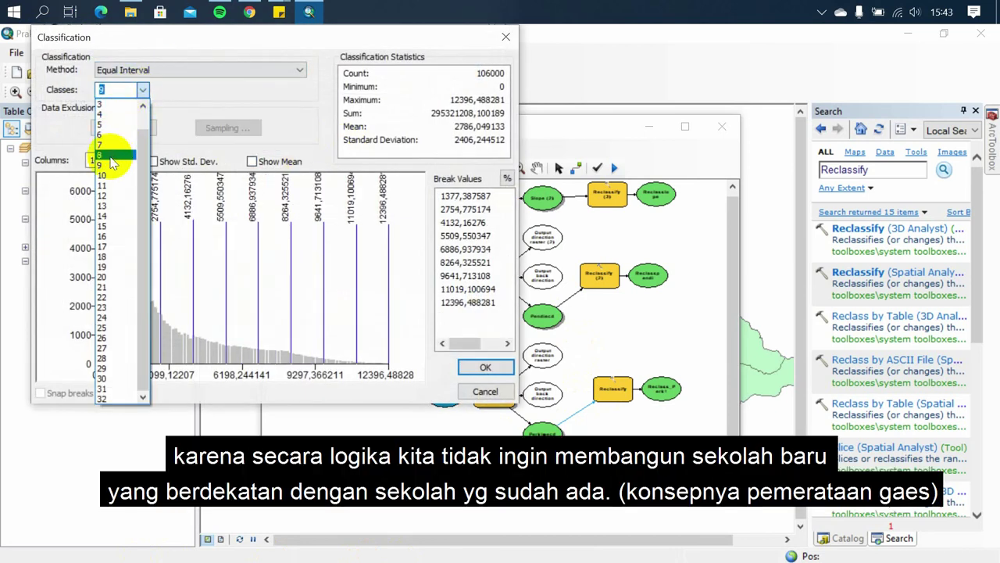
{"action": "left_click", "coordinate": [109, 174]}
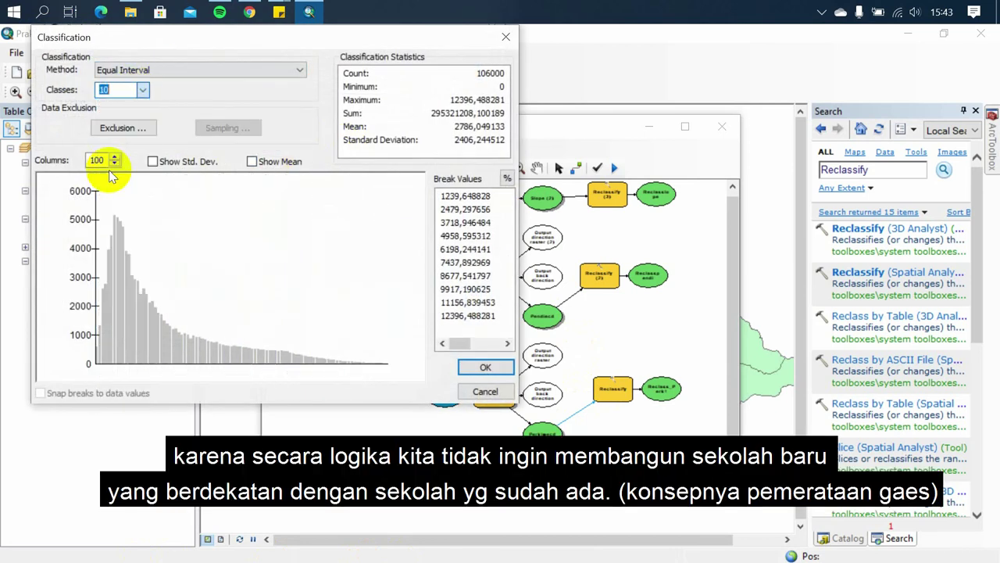
{"action": "left_click", "coordinate": [494, 365]}
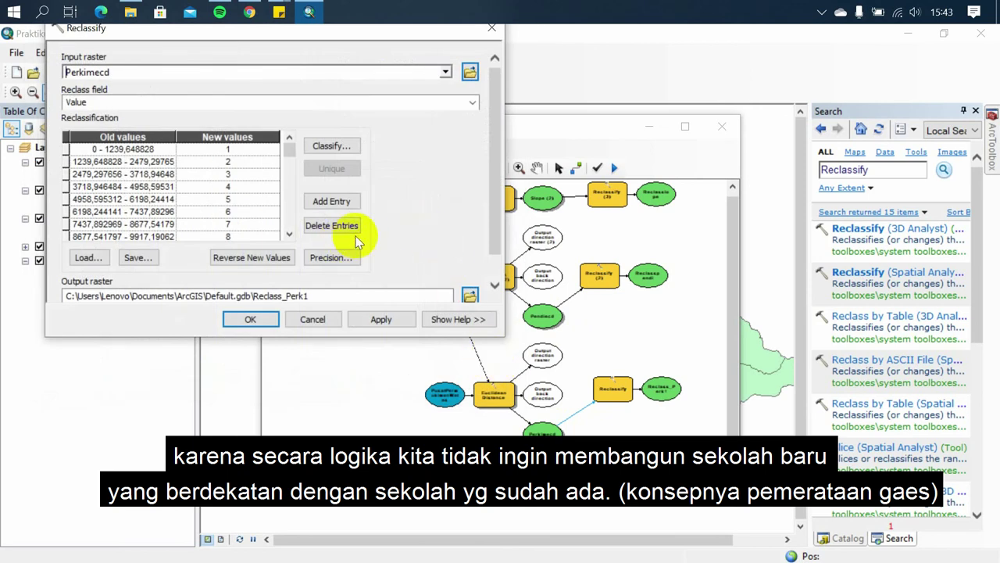
{"action": "left_click_drag", "start_coordinate": [291, 157], "coordinate": [288, 222]}
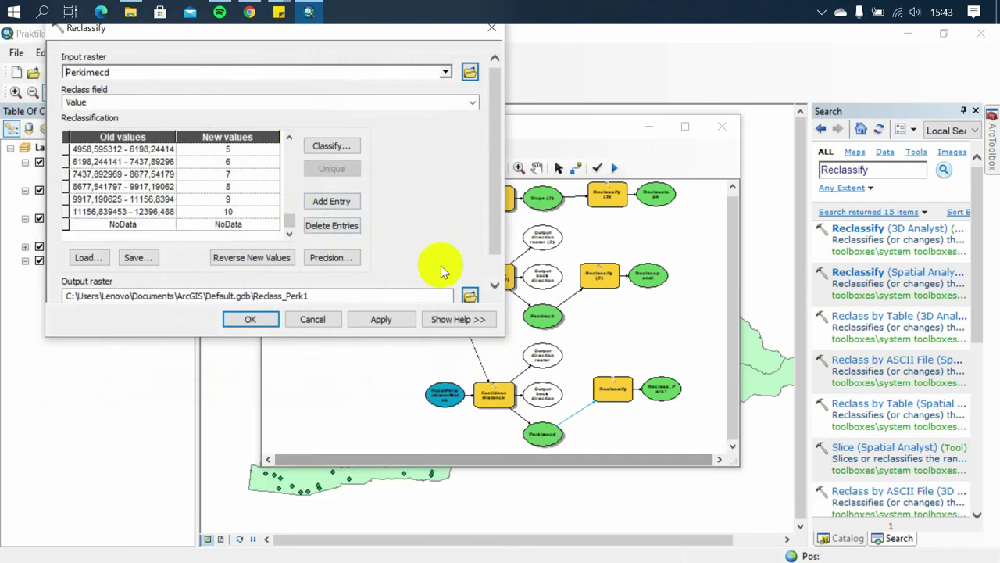
Set the output raster of Perkimecd's Reclassify tool to Reclassperkim in the Praktikum2 folder, and run the whole model.
{"action": "left_click", "coordinate": [471, 294]}
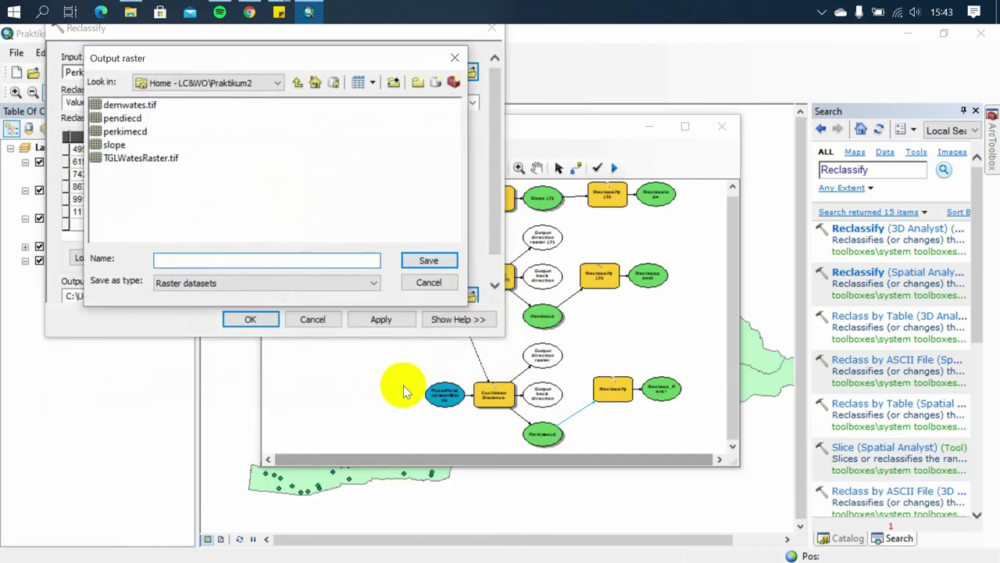
{"action": "type", "text": "Reclassperkim"}
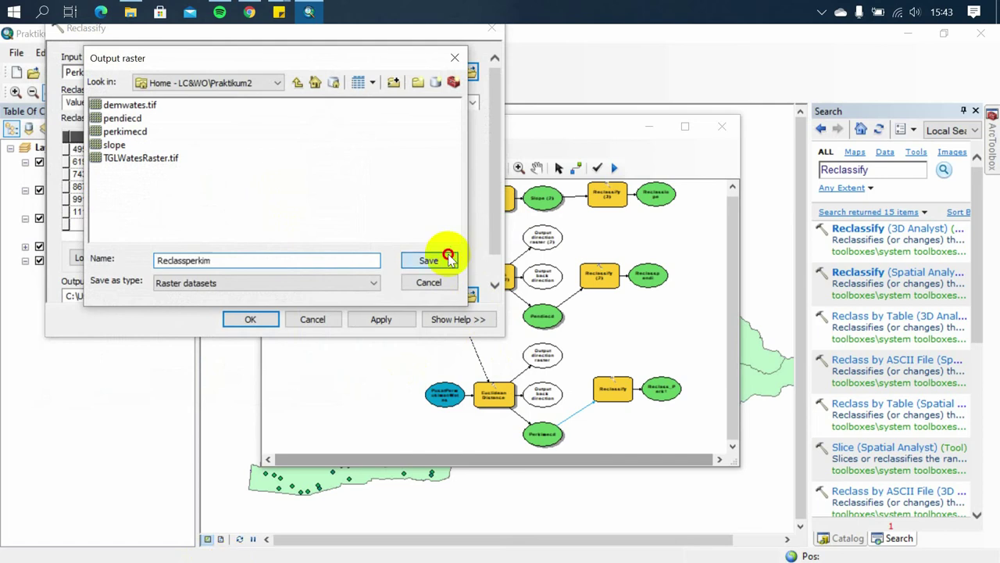
{"action": "left_click", "coordinate": [444, 258]}
{"action": "left_click", "coordinate": [260, 320]}
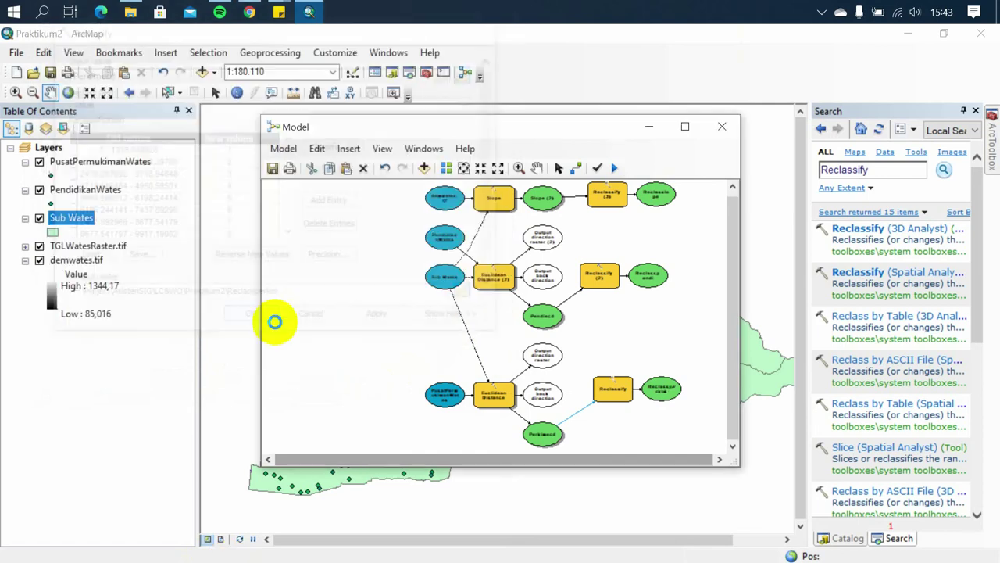
{"action": "left_click", "coordinate": [614, 168]}
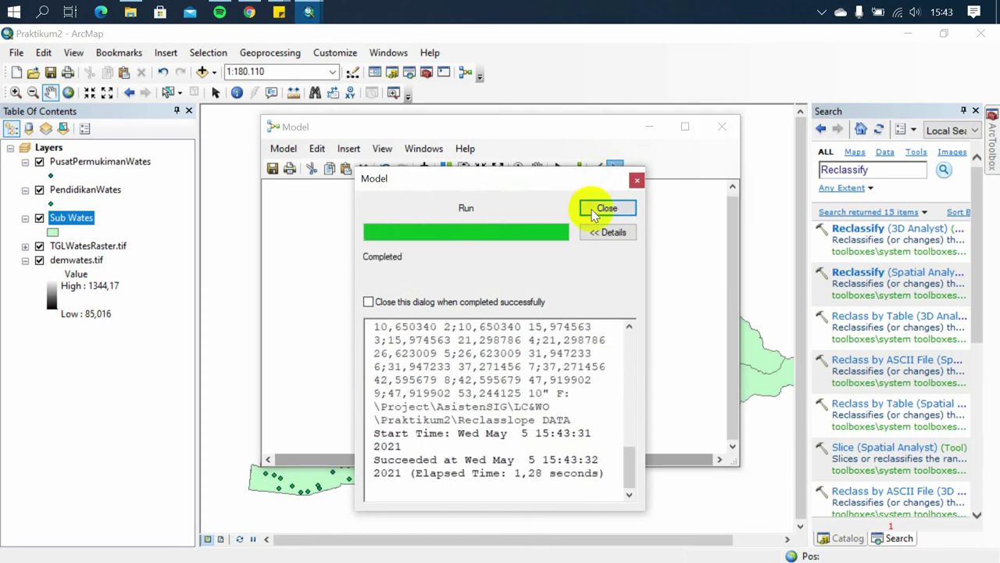
{"action": "left_click", "coordinate": [601, 207]}
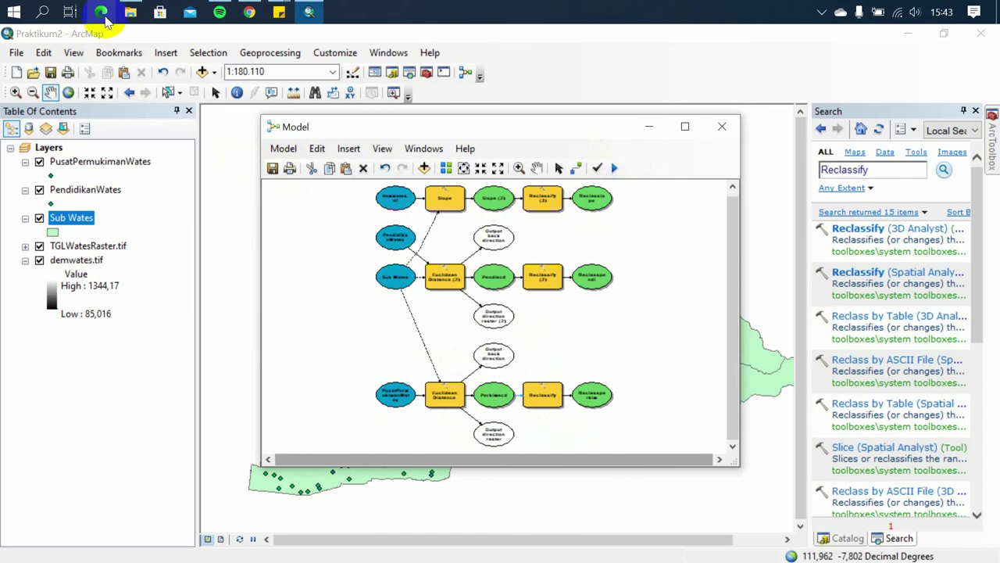
Search for the Weighted Overlay tool and add it to the model beside the reclassified outputs.
{"action": "left_click", "coordinate": [851, 176]}
{"action": "type", "text": "Weighted Overlay"}
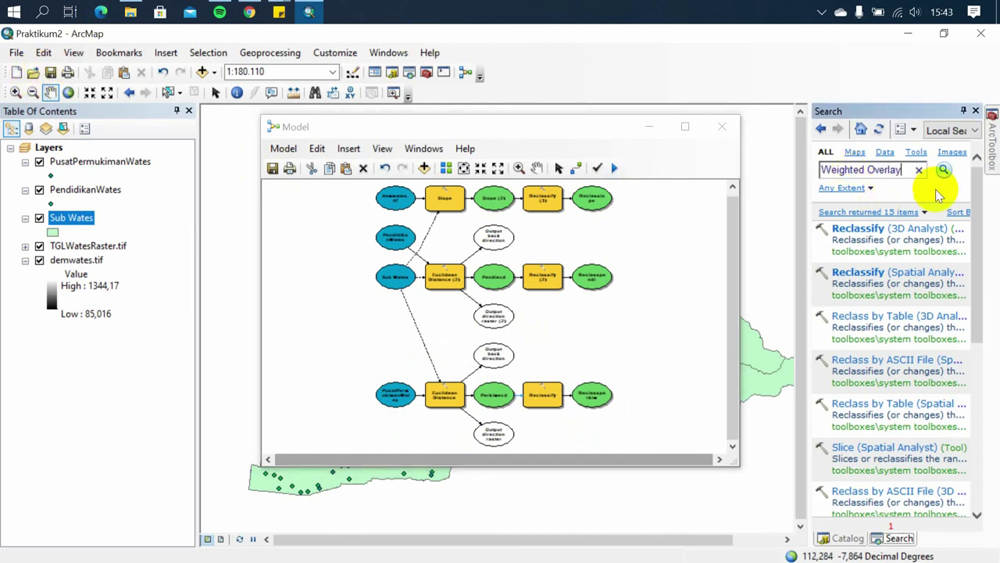
{"action": "left_click", "coordinate": [943, 170]}
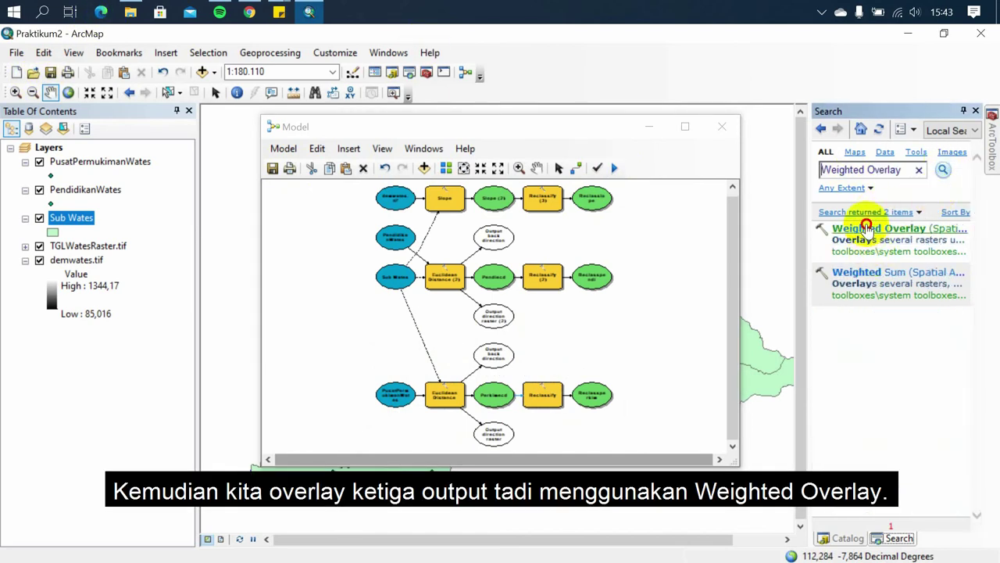
{"action": "left_click_drag", "start_coordinate": [867, 228], "coordinate": [658, 273]}
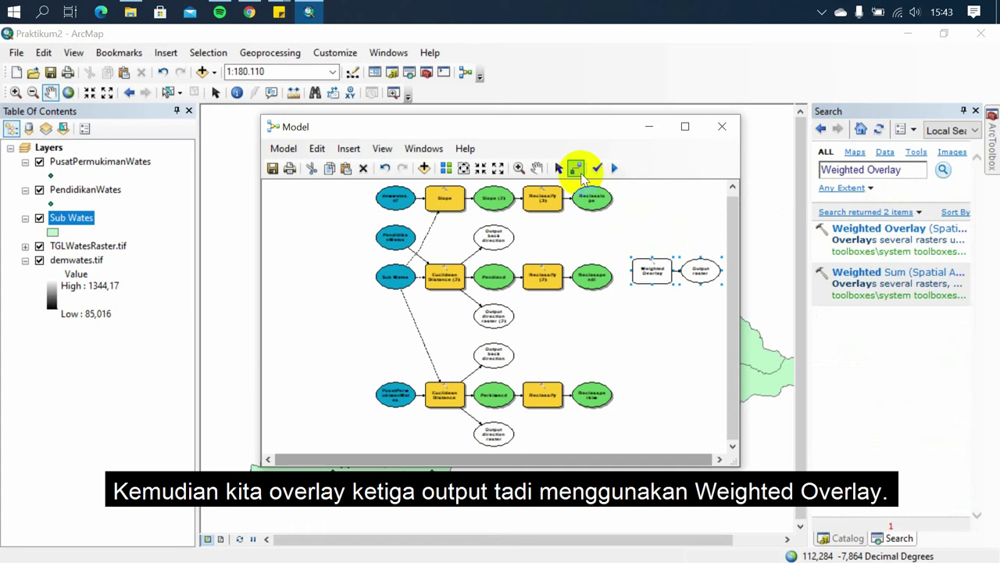
Connect the Reclasslope, Reclasspendi and Reclassperkim outputs to Weighted Overlay as weighted overlay table inputs.
{"action": "left_click_drag", "start_coordinate": [592, 196], "coordinate": [663, 275]}
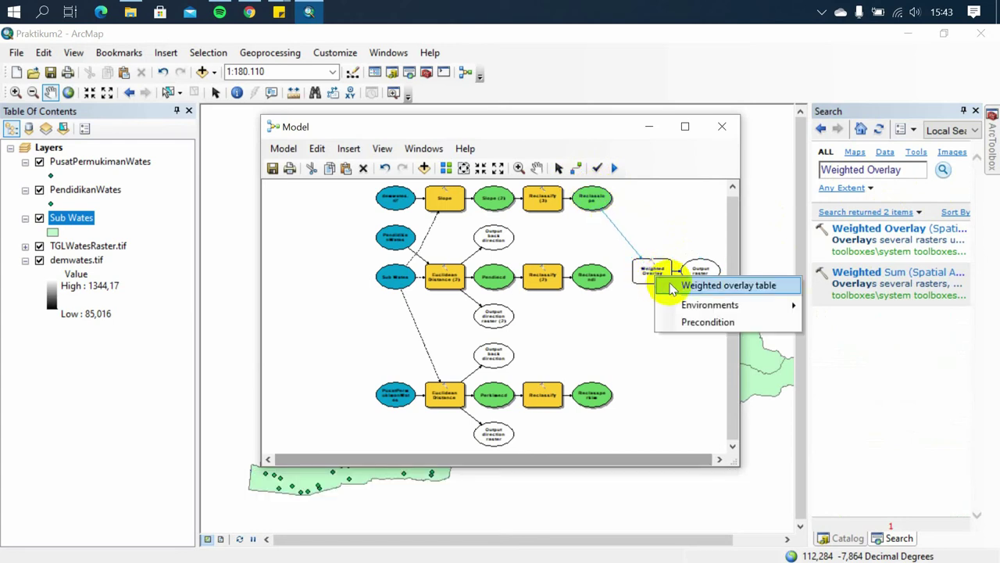
{"action": "left_click", "coordinate": [673, 284]}
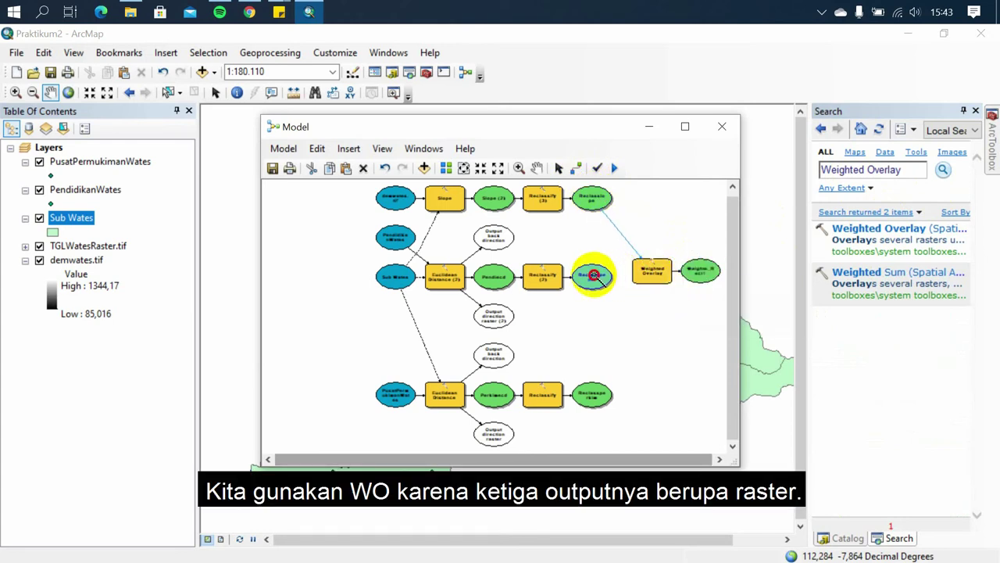
{"action": "left_click_drag", "start_coordinate": [592, 276], "coordinate": [648, 273]}
{"action": "left_click", "coordinate": [664, 281]}
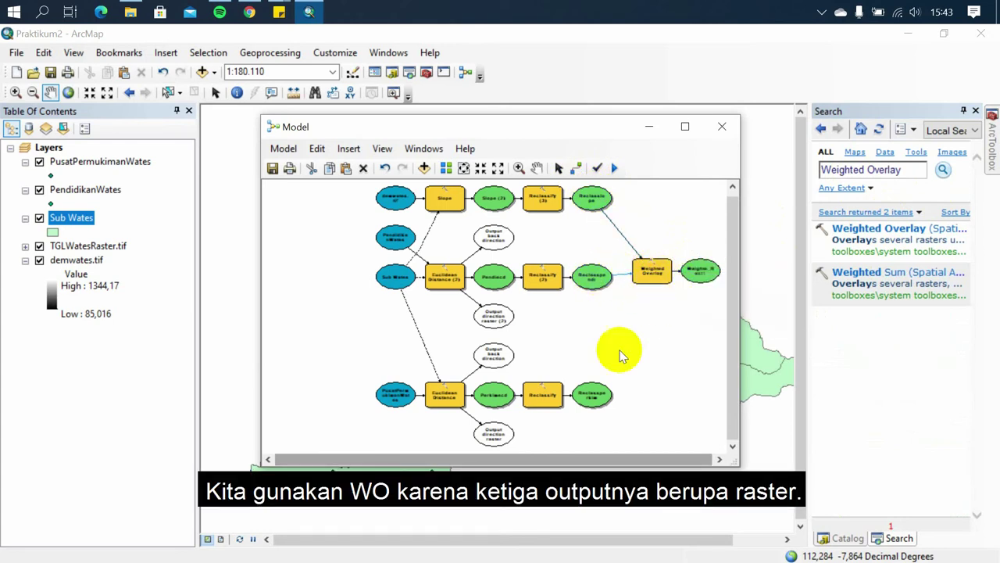
{"action": "left_click_drag", "start_coordinate": [592, 396], "coordinate": [649, 271]}
{"action": "left_click", "coordinate": [677, 279]}
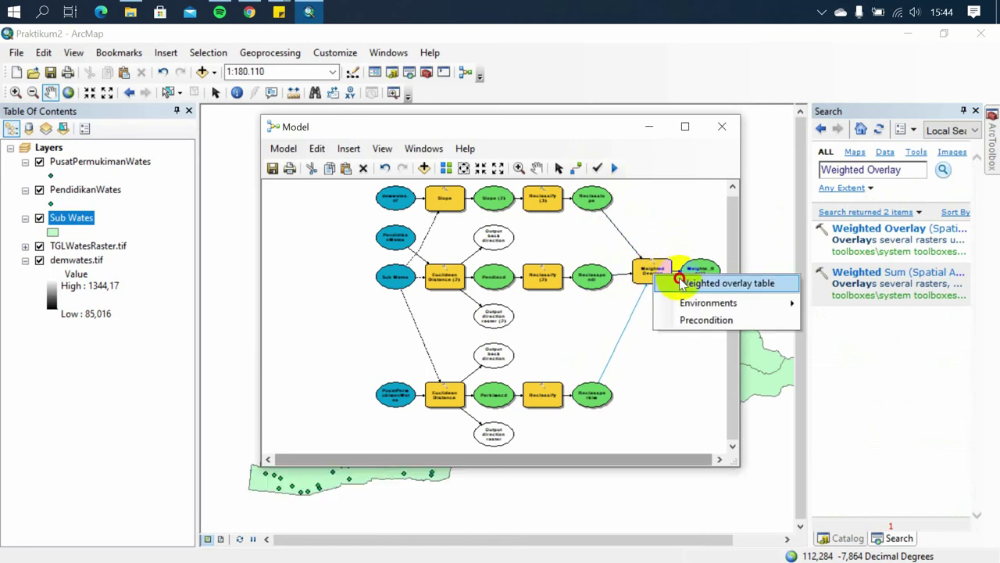
Add the TGLWatesRaster.tif layer to the model and connect it to Weighted Overlay as a weighted overlay table input.
{"action": "left_click", "coordinate": [27, 247]}
{"action": "left_click", "coordinate": [25, 247]}
{"action": "left_click_drag", "start_coordinate": [78, 247], "coordinate": [654, 274]}
{"action": "left_click", "coordinate": [679, 282]}
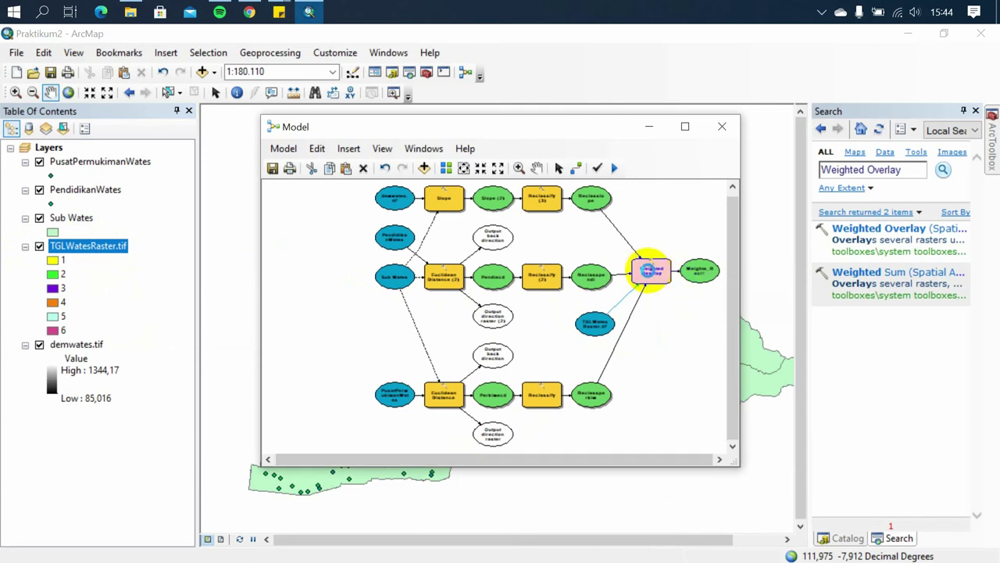
Set the Weighted Overlay evaluation scale to run from 1 to 10 by 1.
{"action": "left_click_drag", "start_coordinate": [494, 110], "coordinate": [492, 268]}
{"action": "left_click", "coordinate": [292, 221]}
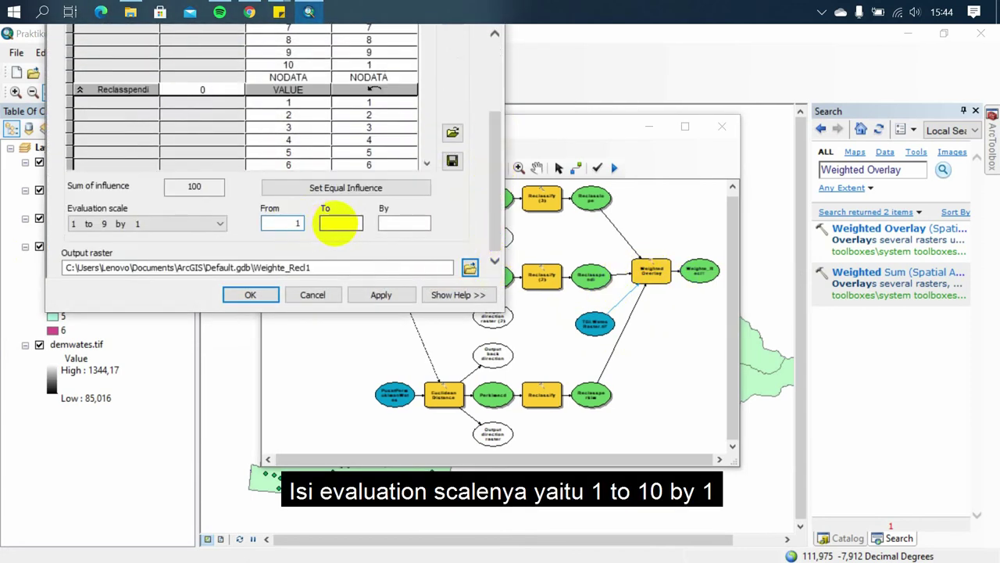
{"action": "left_click", "coordinate": [339, 225]}
{"action": "type", "text": "10"}
{"action": "left_click", "coordinate": [391, 223]}
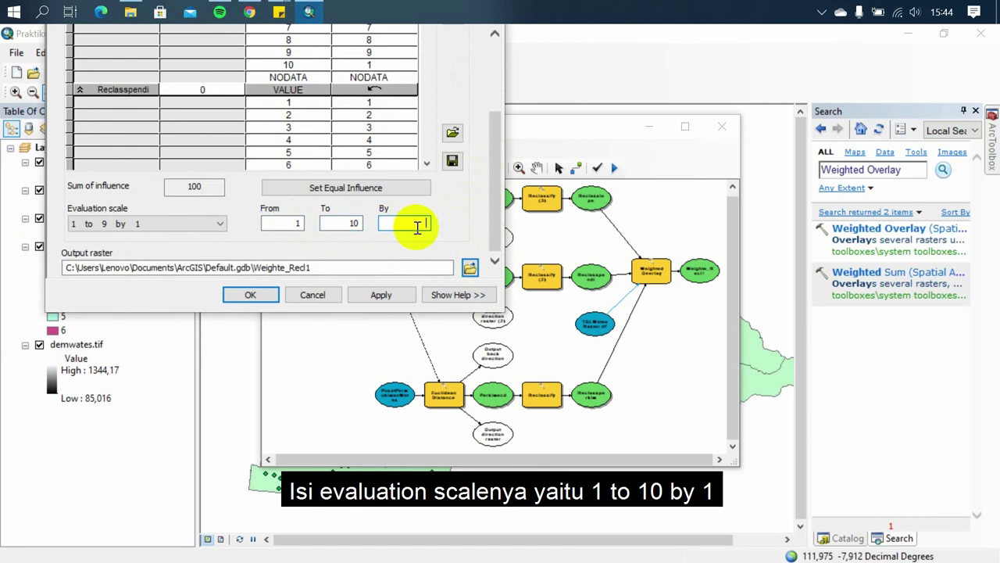
{"action": "type", "text": "1"}
Set Reclasslope's scale values to Restricted for classes 8, 9 and 10, keep classes 1 to 7 in order, and set its influence to 13%.
{"action": "left_click_drag", "start_coordinate": [494, 214], "coordinate": [502, 127]}
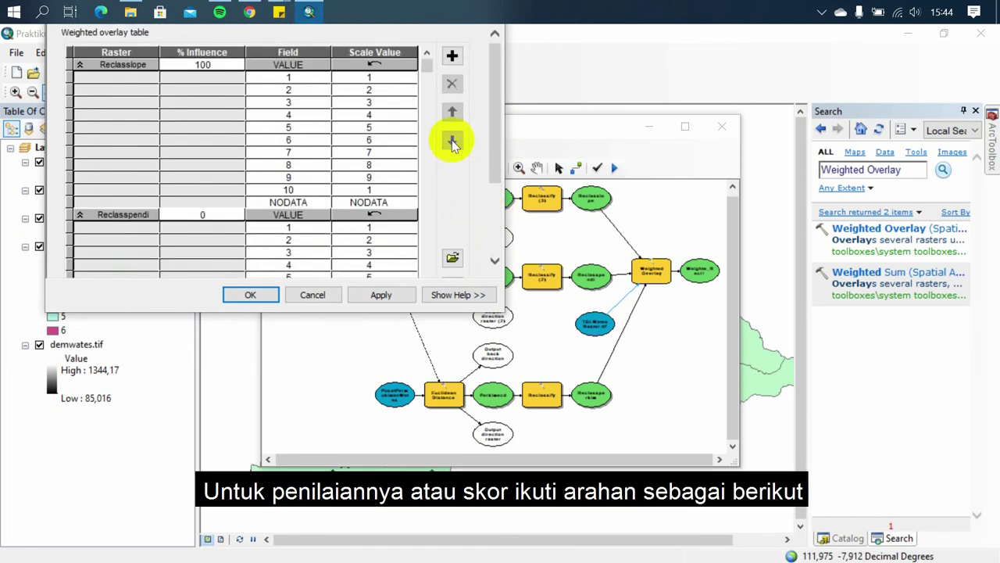
{"action": "left_click", "coordinate": [408, 190]}
{"action": "left_click", "coordinate": [409, 190]}
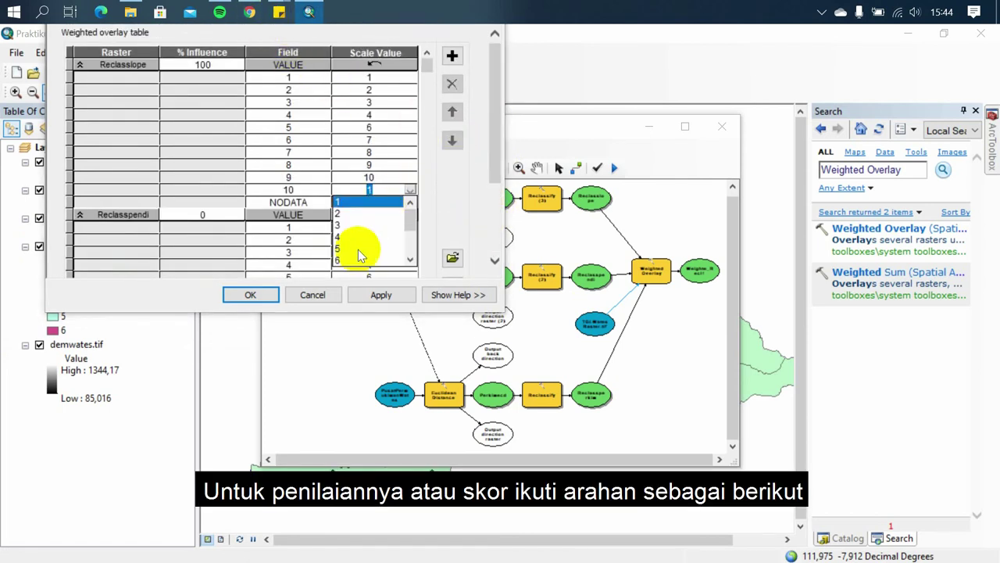
{"action": "scroll", "coordinate": [357, 252], "scroll_direction": "down", "scroll_amount": 3}
{"action": "left_click", "coordinate": [356, 249]}
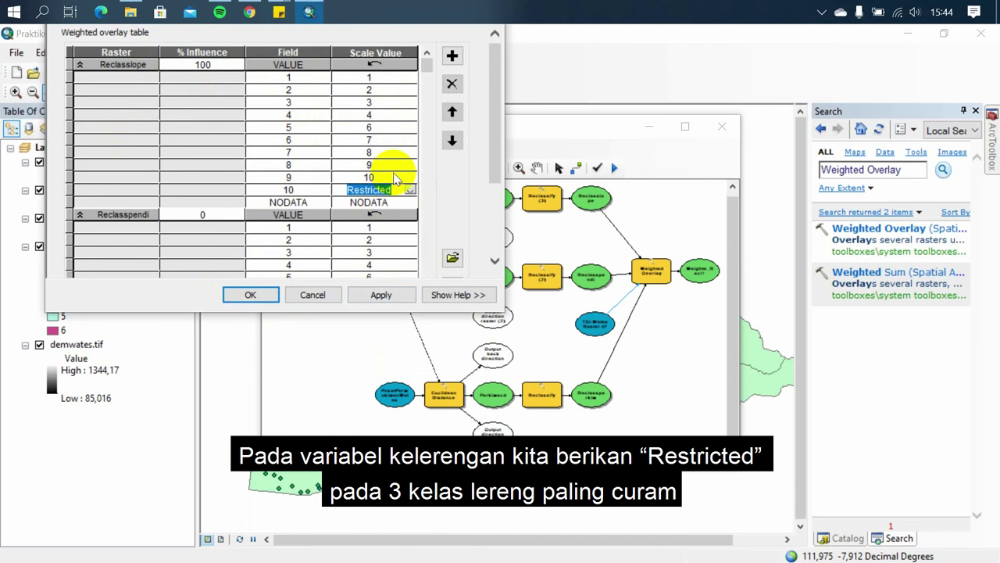
{"action": "left_click", "coordinate": [399, 177]}
{"action": "left_click", "coordinate": [410, 178]}
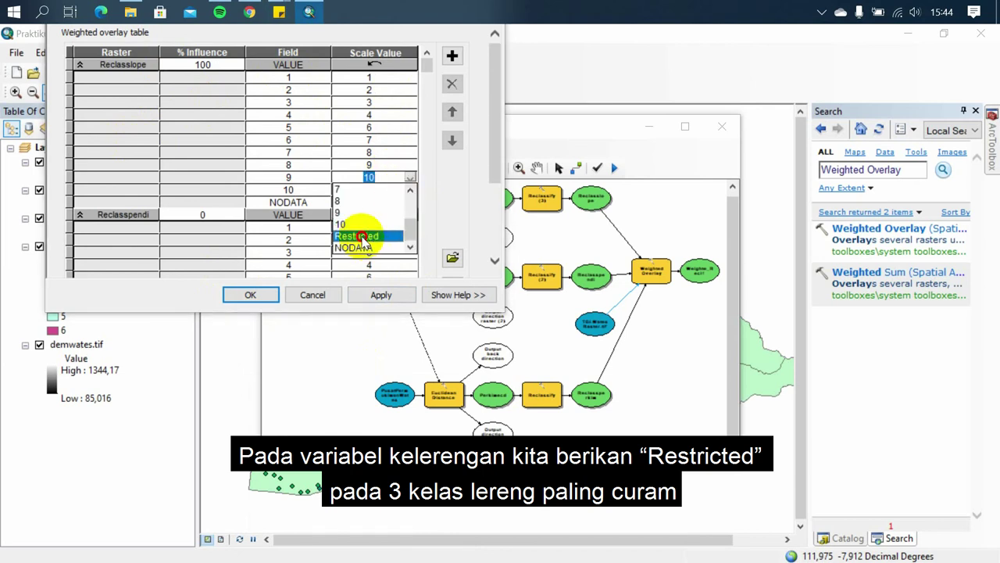
{"action": "left_click", "coordinate": [357, 235]}
{"action": "left_click", "coordinate": [399, 165]}
{"action": "left_click", "coordinate": [410, 165]}
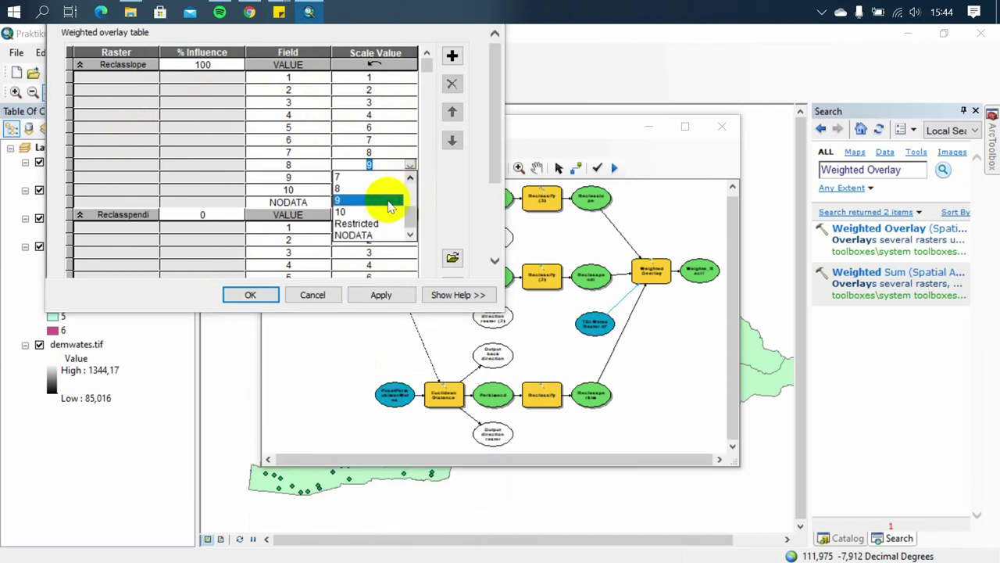
{"action": "left_click", "coordinate": [375, 225]}
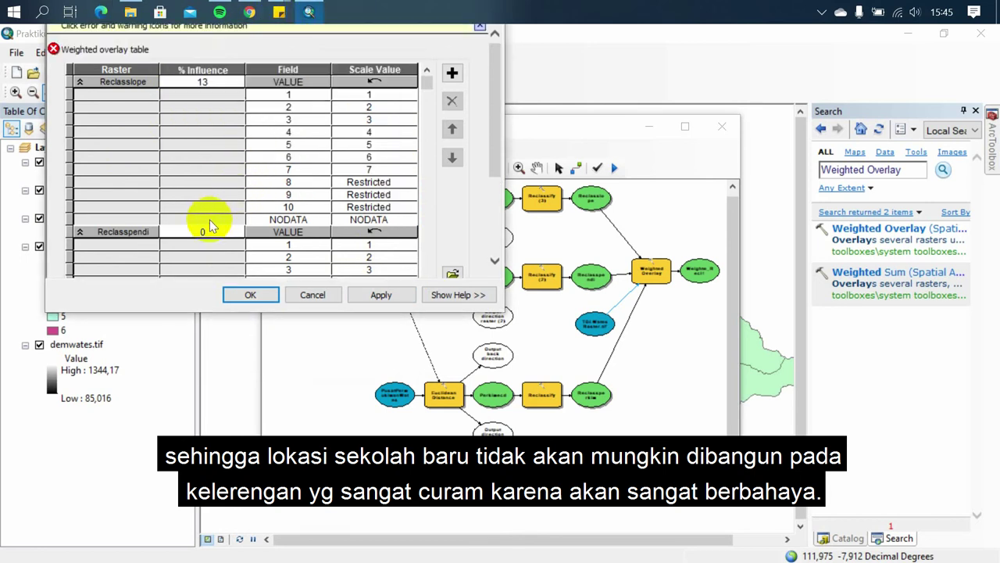
Collapse Reclasslope, set Reclasspendi's influence to 25%, and order its scale values from 1 to 10 to match its classes.
{"action": "left_click", "coordinate": [152, 112]}
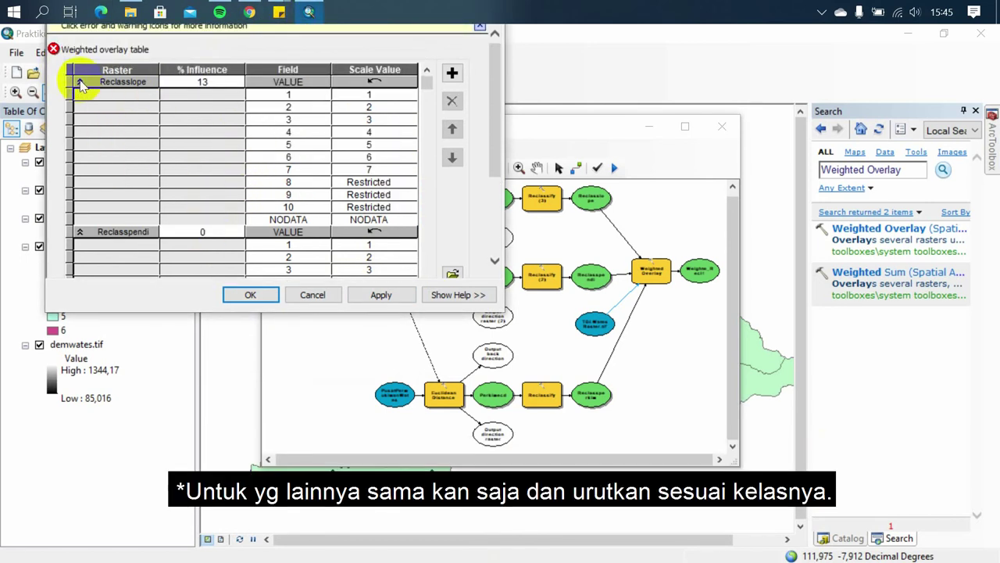
{"action": "left_click", "coordinate": [79, 81]}
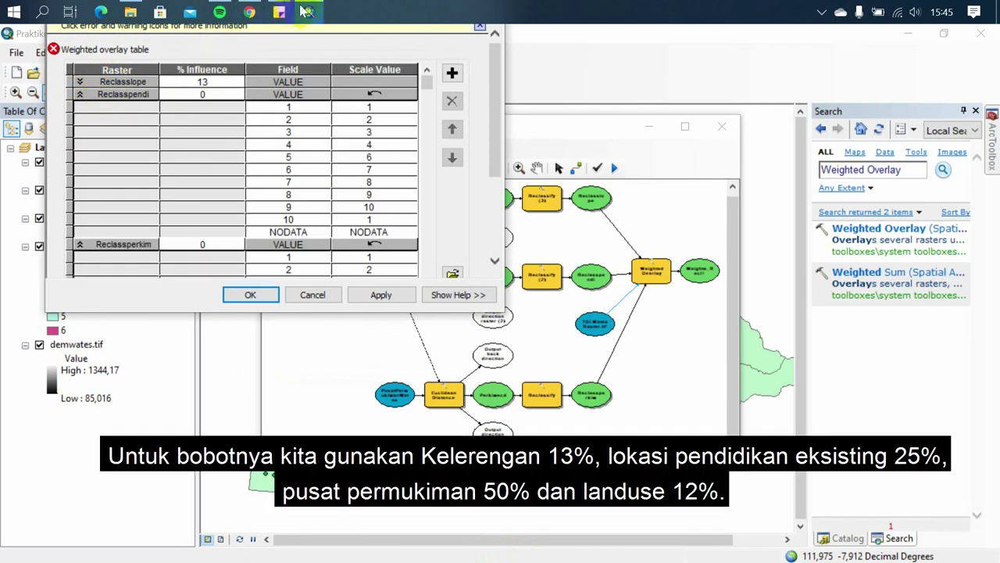
{"action": "left_click", "coordinate": [226, 94]}
{"action": "type", "text": "25"}
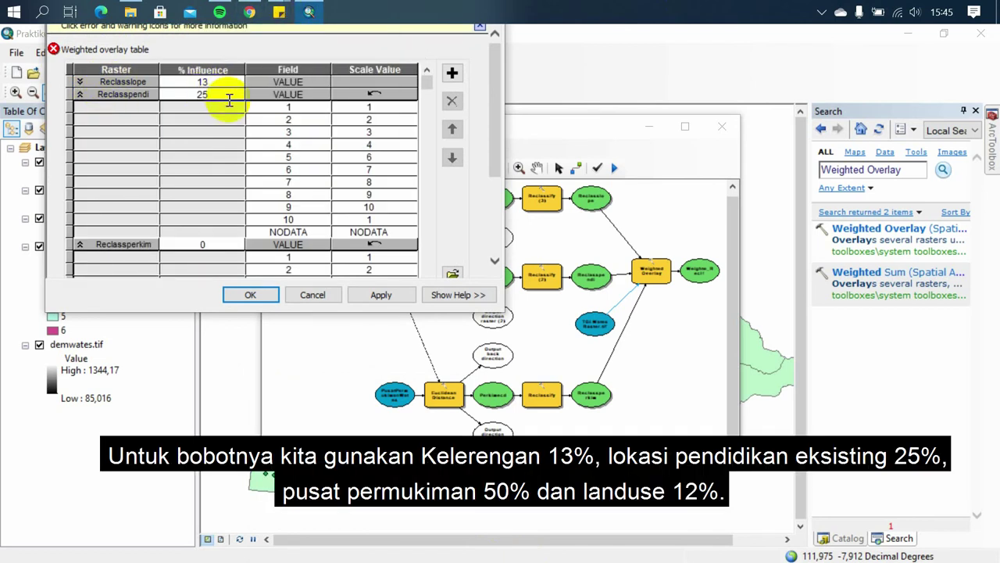
{"action": "left_click", "coordinate": [368, 157]}
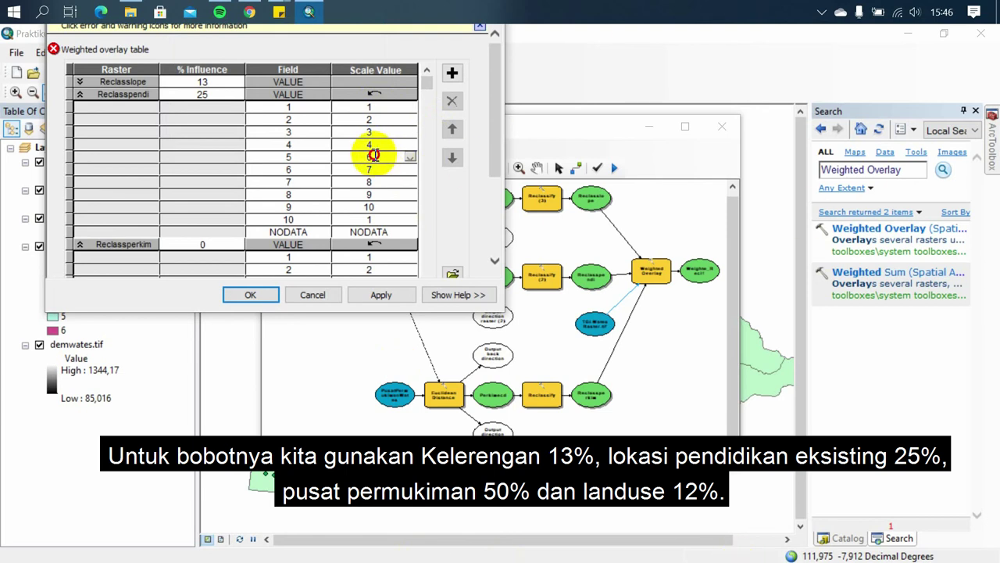
{"action": "double_click", "coordinate": [368, 157]}
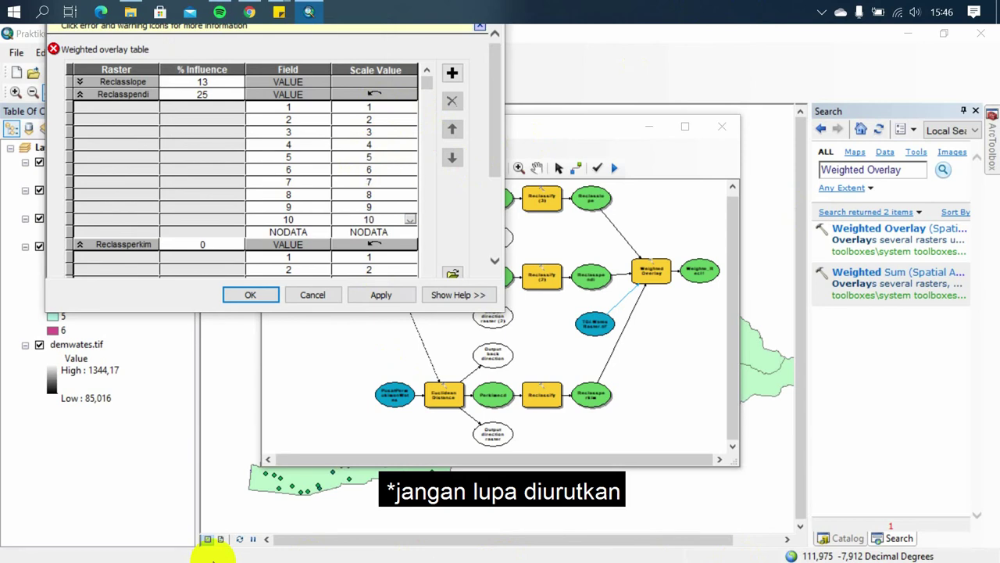
Collapse Reclasspendi, set Reclassperkim's influence to 50%, and order its scale values from 1 to 10 to match its classes.
{"action": "left_click", "coordinate": [80, 95]}
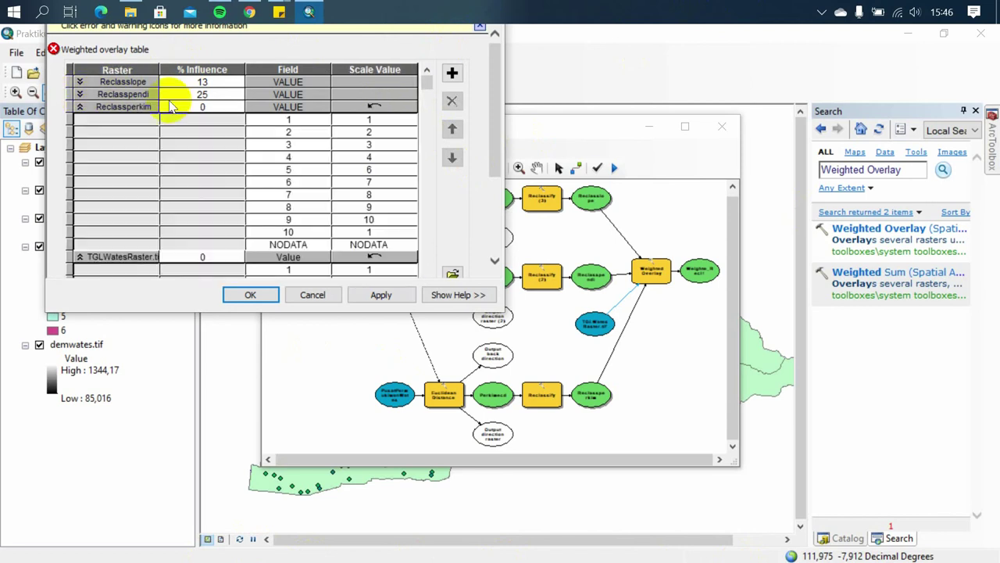
{"action": "type", "text": "50"}
{"action": "left_click", "coordinate": [369, 173]}
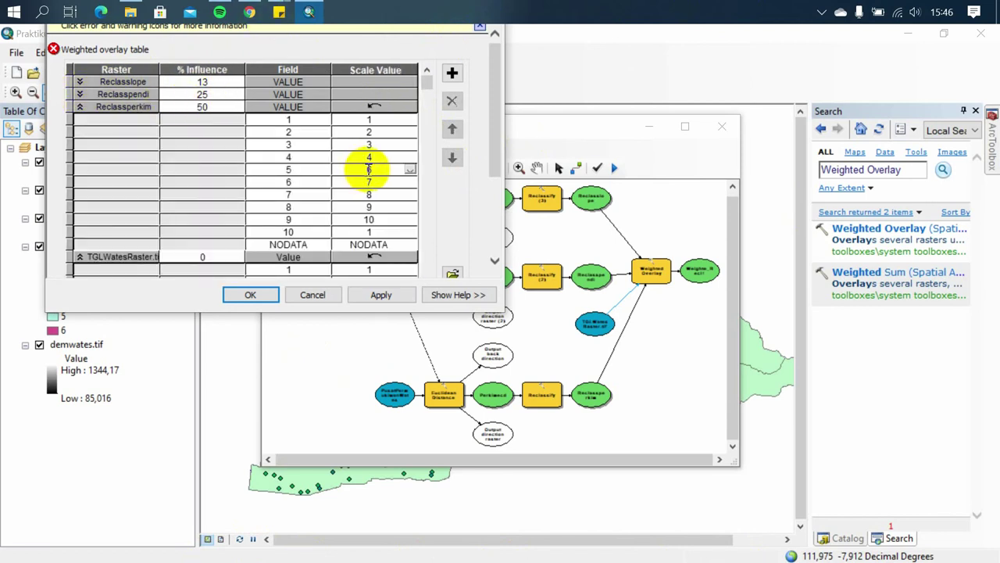
{"action": "type", "text": "5"}
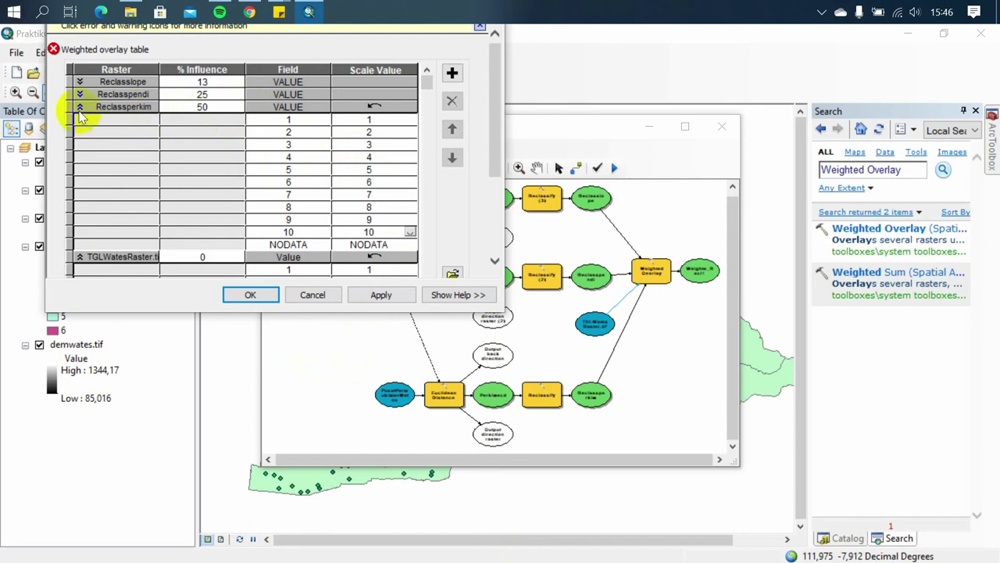
Set TGLWatesRaster.tif's influence to 12% and its scale values for classes 1 to 6 to 8, 1, 3, 6, 6 and 7.
{"action": "left_click", "coordinate": [80, 108]}
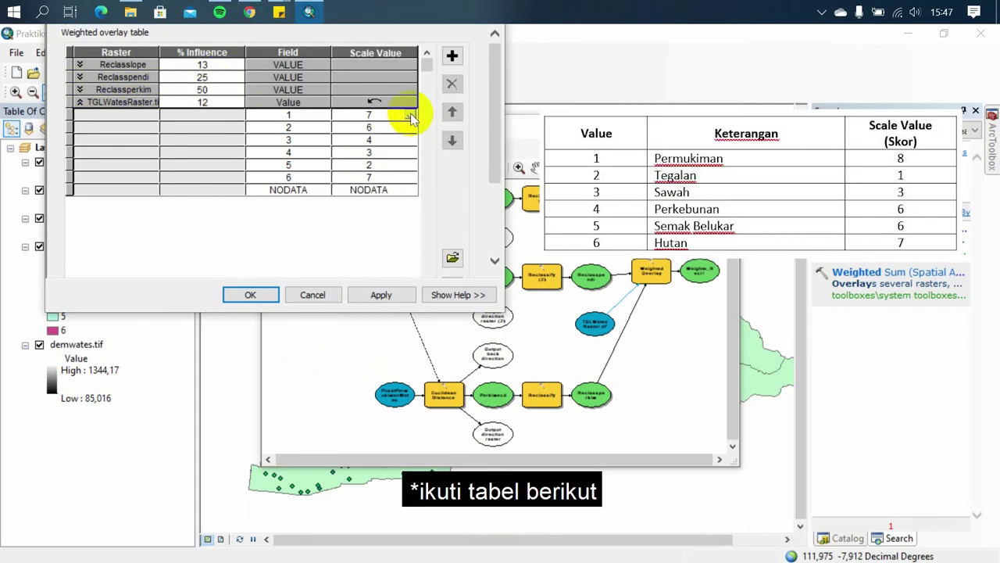
{"action": "left_click", "coordinate": [410, 115]}
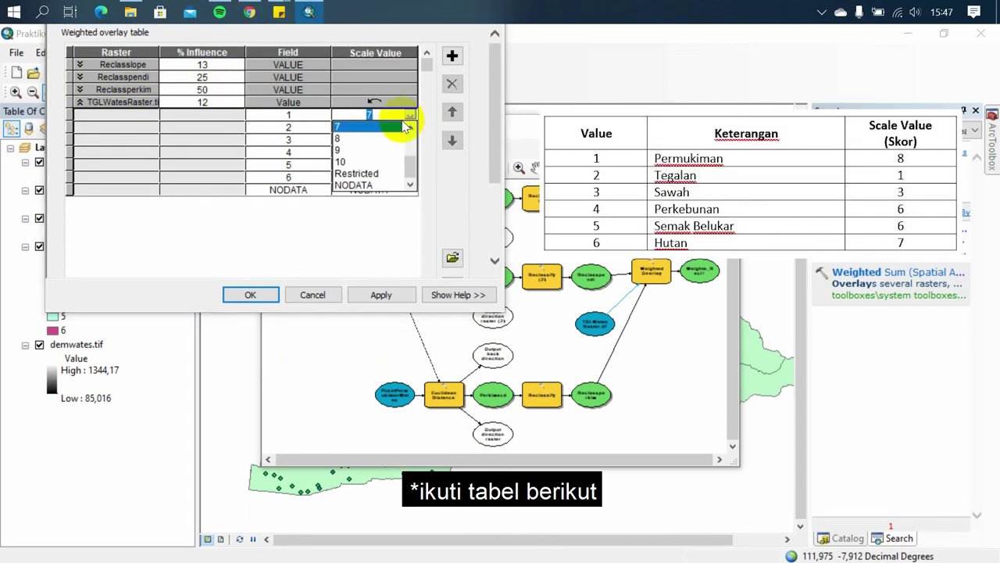
{"action": "left_click", "coordinate": [345, 139]}
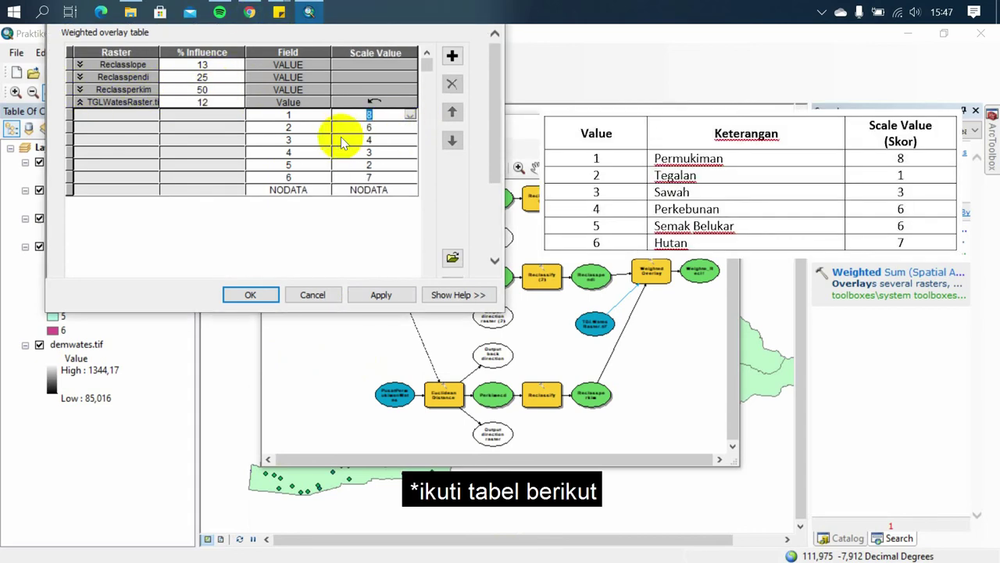
{"action": "left_click", "coordinate": [407, 127]}
{"action": "left_click", "coordinate": [409, 127]}
{"action": "scroll", "coordinate": [362, 173], "scroll_direction": "up", "scroll_amount": 2}
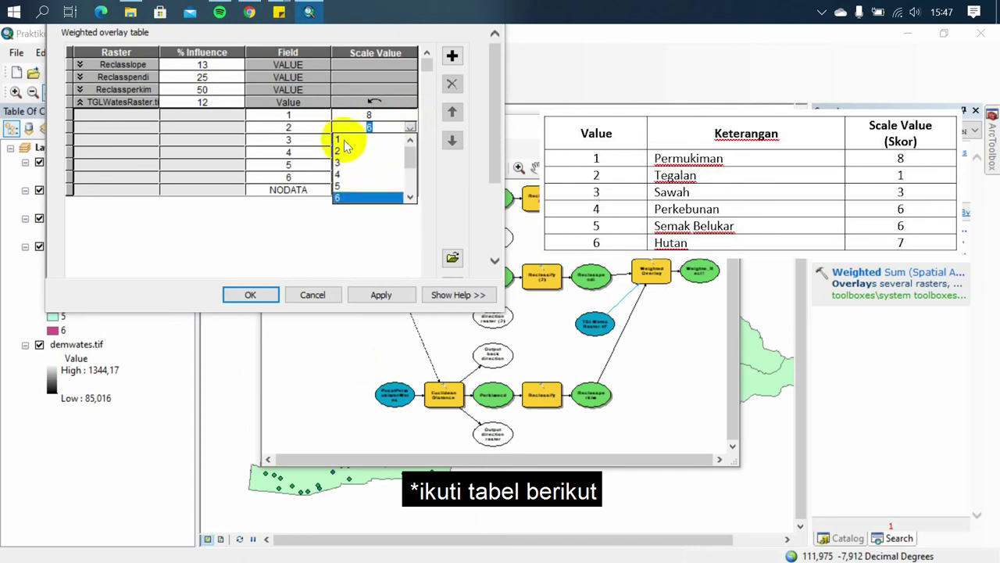
{"action": "left_click", "coordinate": [344, 139]}
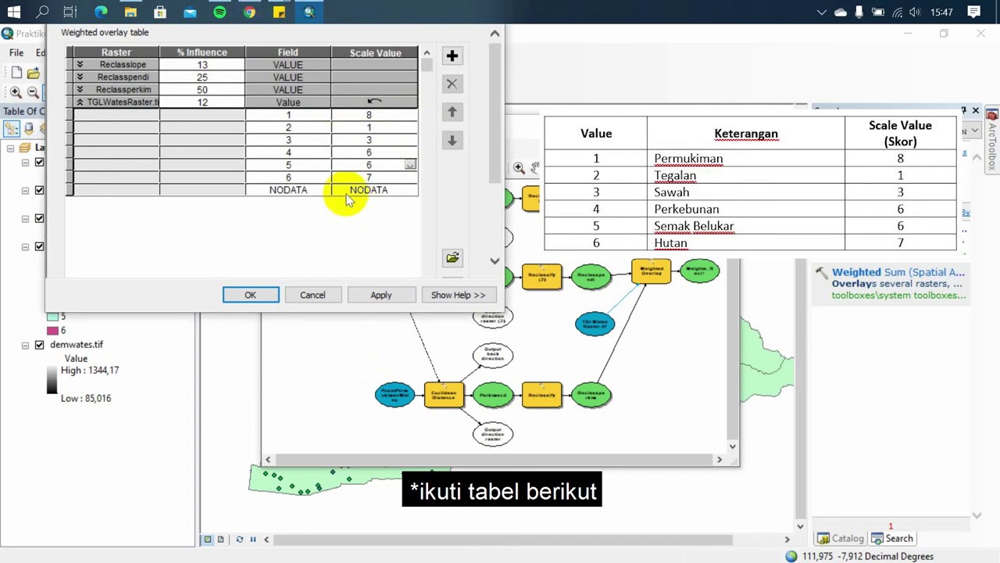
{"action": "left_click_drag", "start_coordinate": [495, 98], "coordinate": [497, 190]}
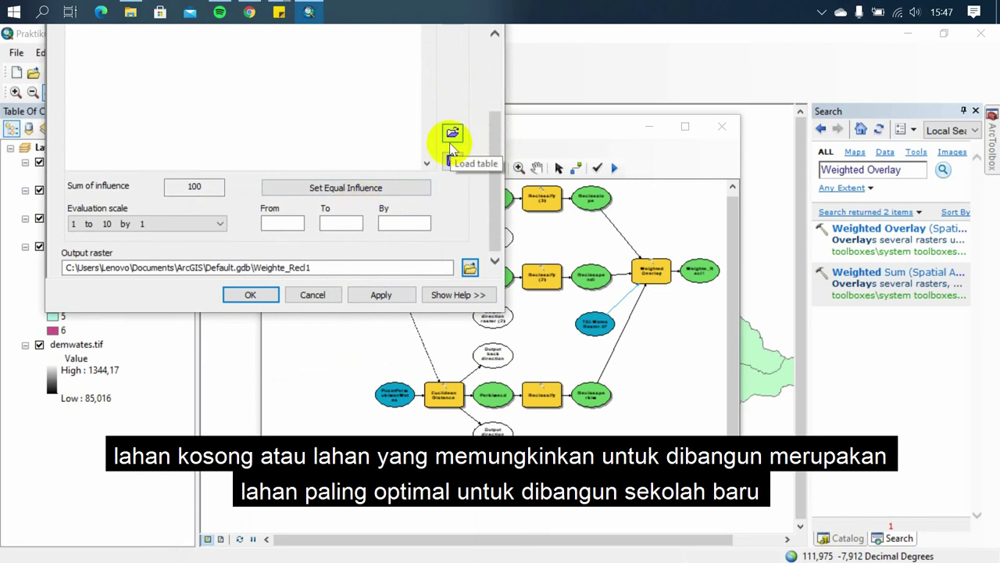
Set the Weighted Overlay output raster to WO1 in Default.gdb and accept the overlay settings.
{"action": "left_click", "coordinate": [469, 268]}
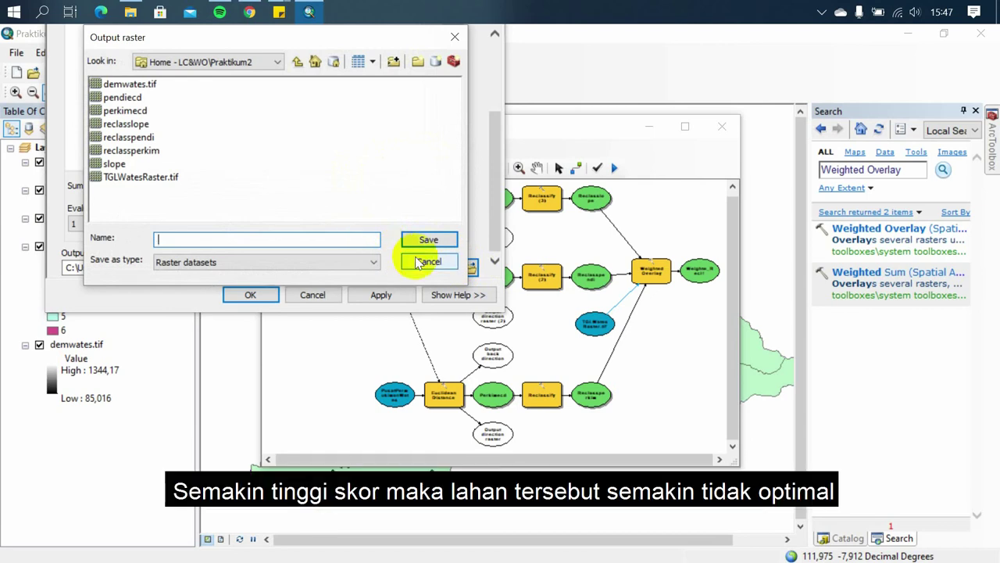
{"action": "left_click", "coordinate": [420, 262]}
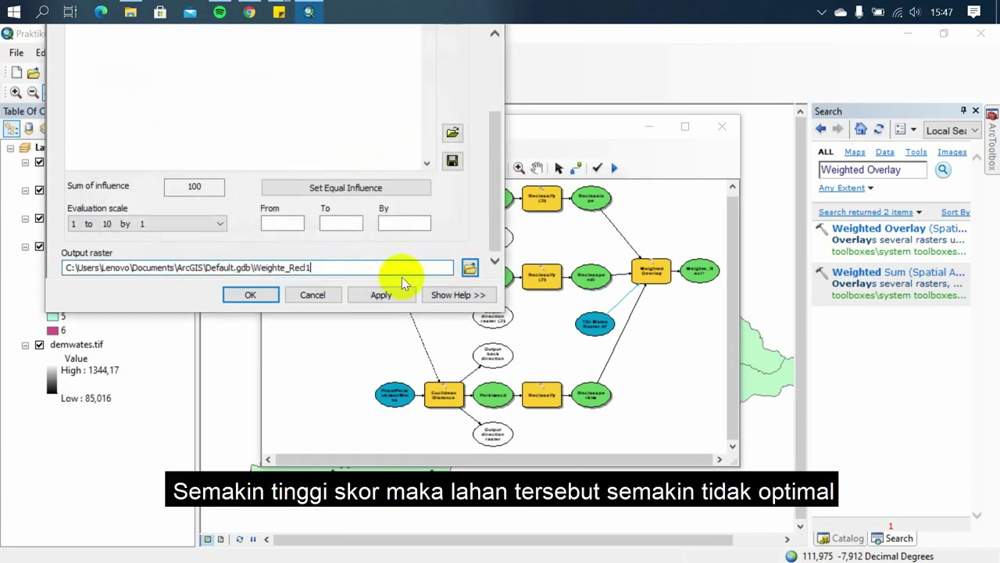
{"action": "key", "text": "BackSpace"}
{"action": "key", "text": "BackSpace"}
{"action": "key", "text": "BackSpace"}
{"action": "key", "text": "BackSpace"}
{"action": "key", "text": "BackSpace"}
{"action": "key", "text": "BackSpace"}
{"action": "key", "text": "BackSpace"}
{"action": "key", "text": "BackSpace"}
{"action": "key", "text": "BackSpace"}
{"action": "key", "text": "BackSpace"}
{"action": "key", "text": "BackSpace"}
{"action": "key", "text": "BackSpace"}
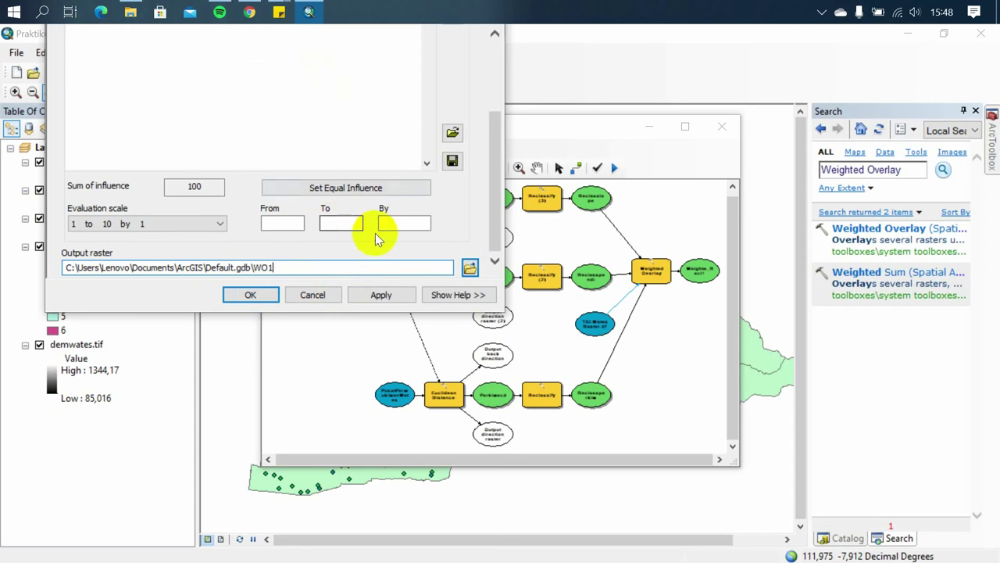
{"action": "left_click_drag", "start_coordinate": [491, 221], "coordinate": [491, 136]}
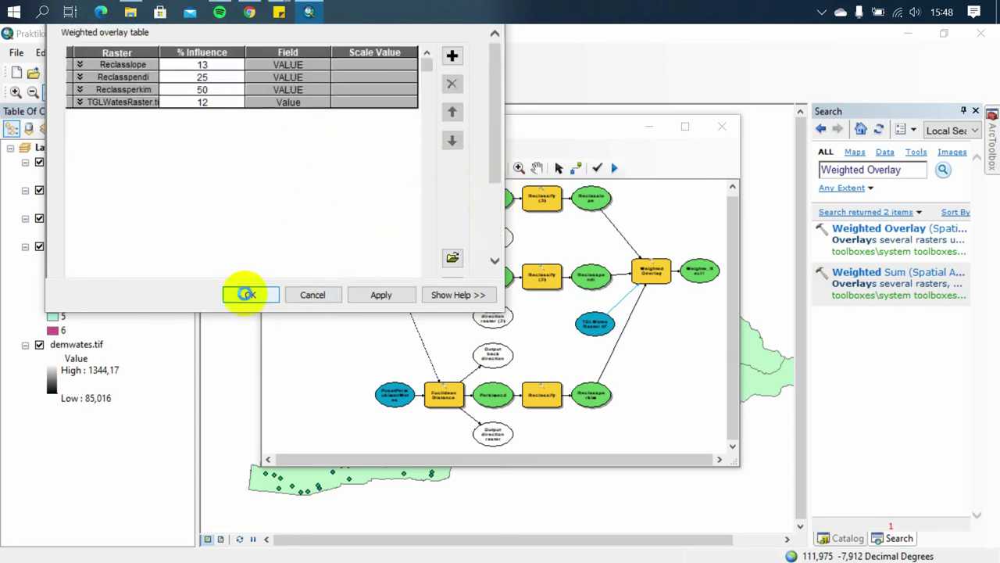
{"action": "left_click", "coordinate": [248, 294]}
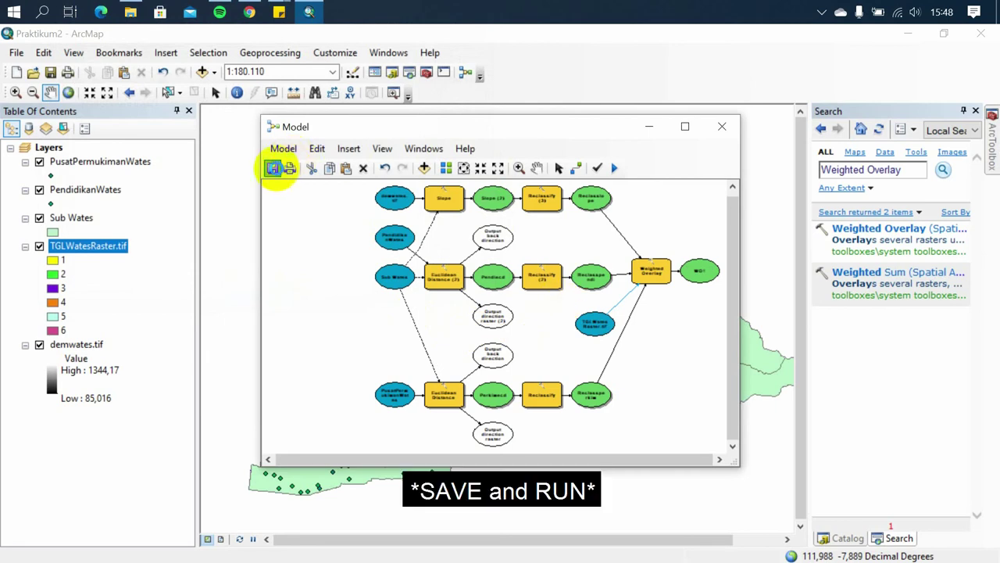
Save the model and run it to generate the weighted overlay raster.
{"action": "left_click", "coordinate": [273, 169]}
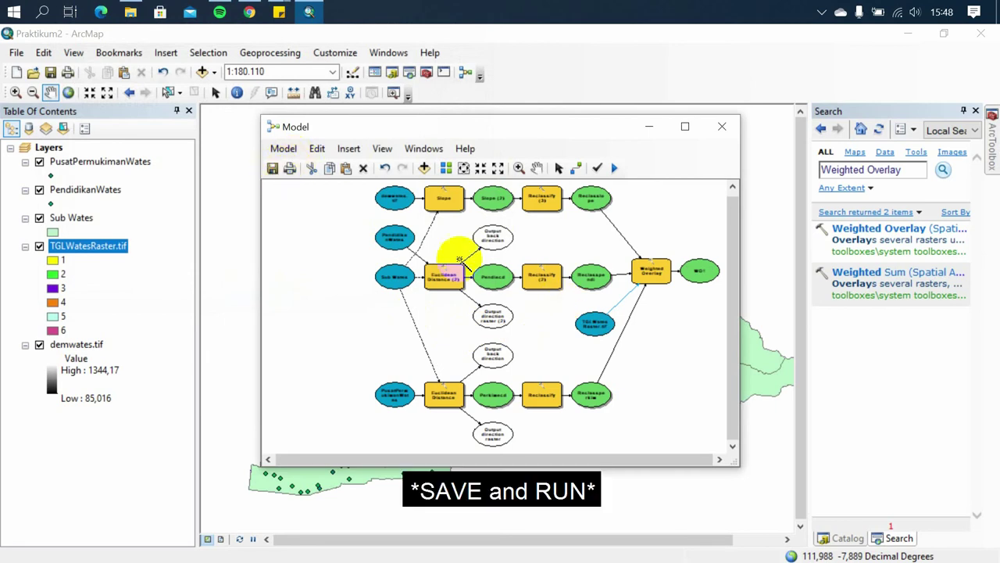
{"action": "left_click", "coordinate": [616, 170]}
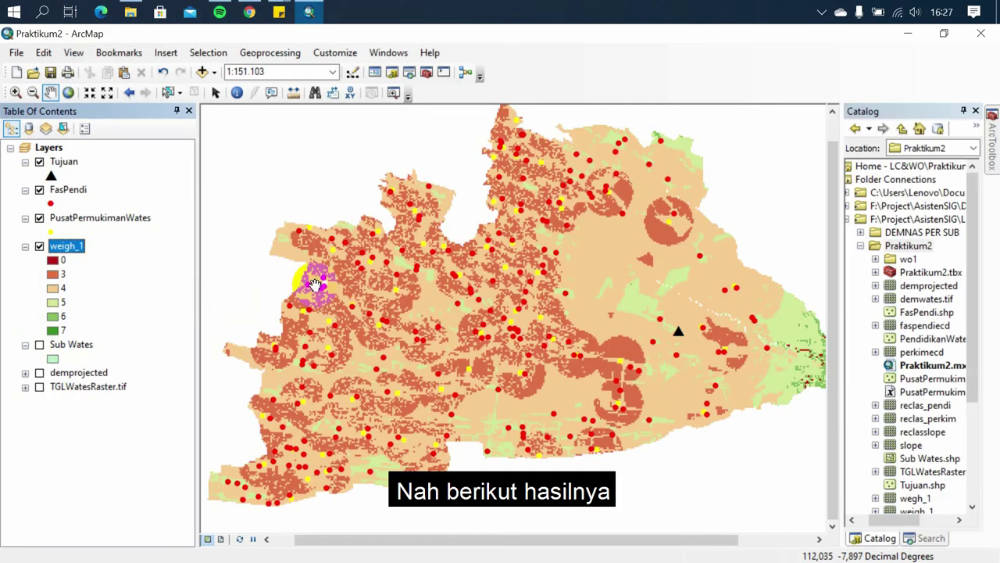
{"action": "left_click", "coordinate": [465, 367]}
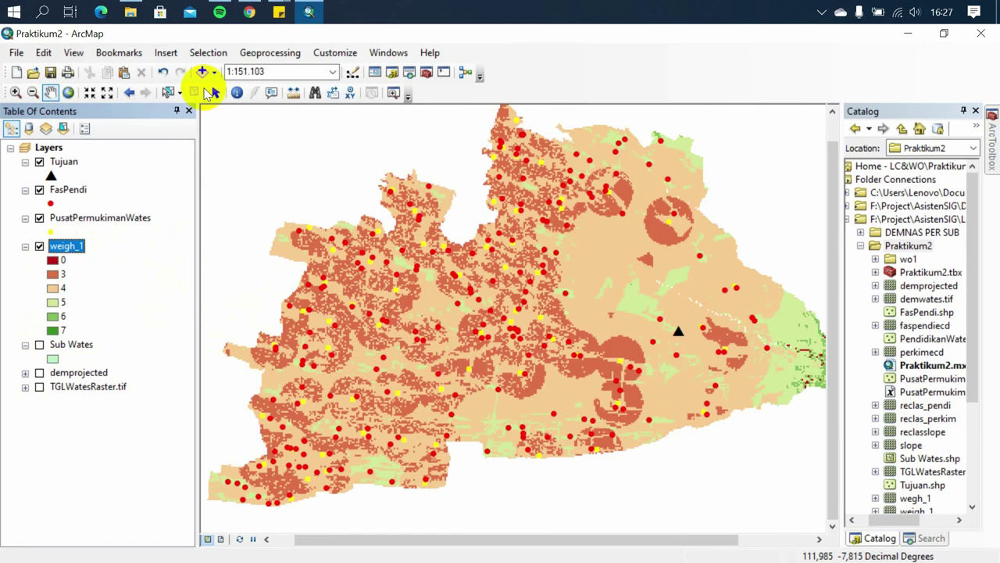
Open the model stored in the Praktikum2.tbx toolbox for editing.
{"action": "left_click", "coordinate": [875, 272]}
{"action": "right_click", "coordinate": [911, 285]}
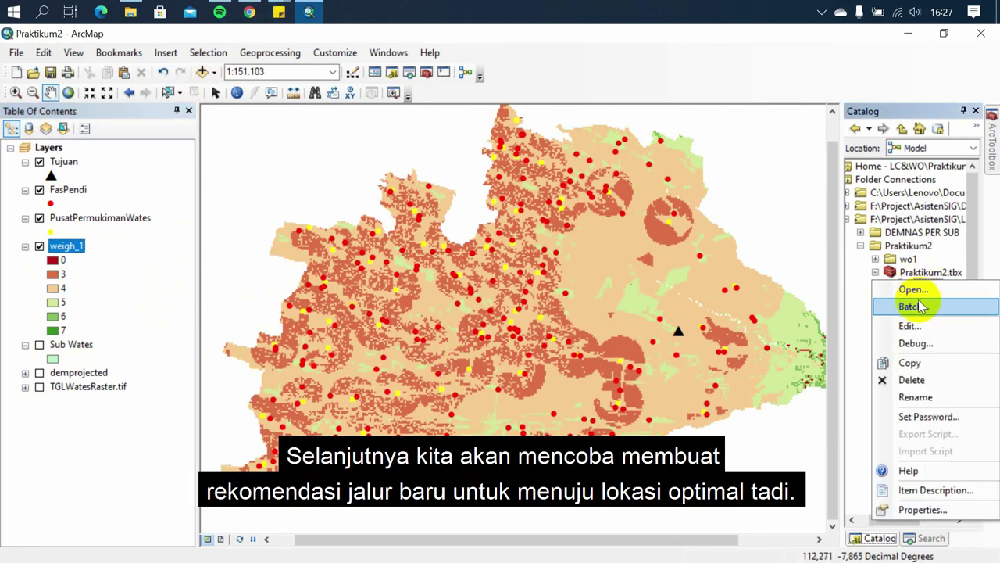
{"action": "left_click", "coordinate": [914, 343]}
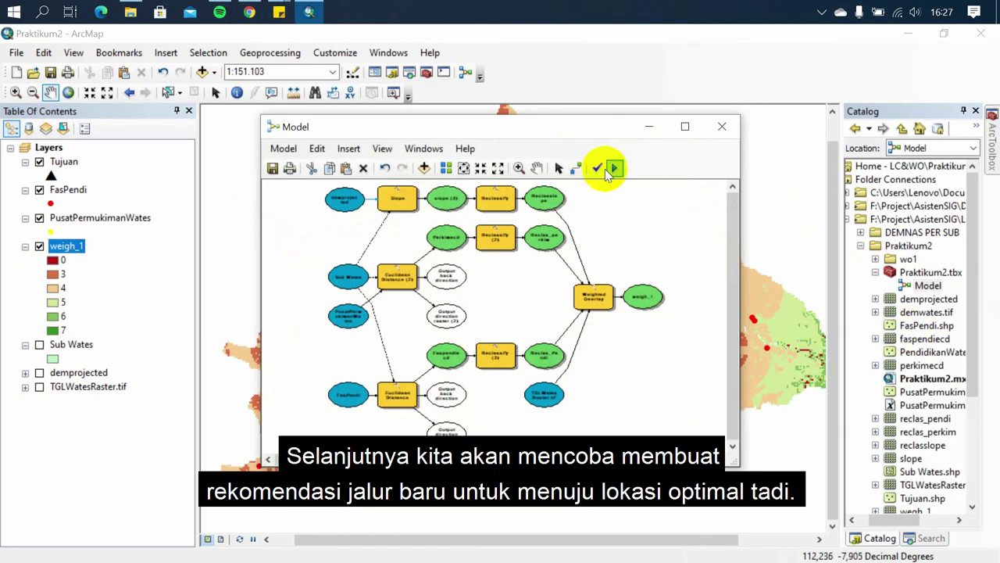
Search for the Con tool and add it to the model beside the weigh_1 output.
{"action": "left_click", "coordinate": [913, 539]}
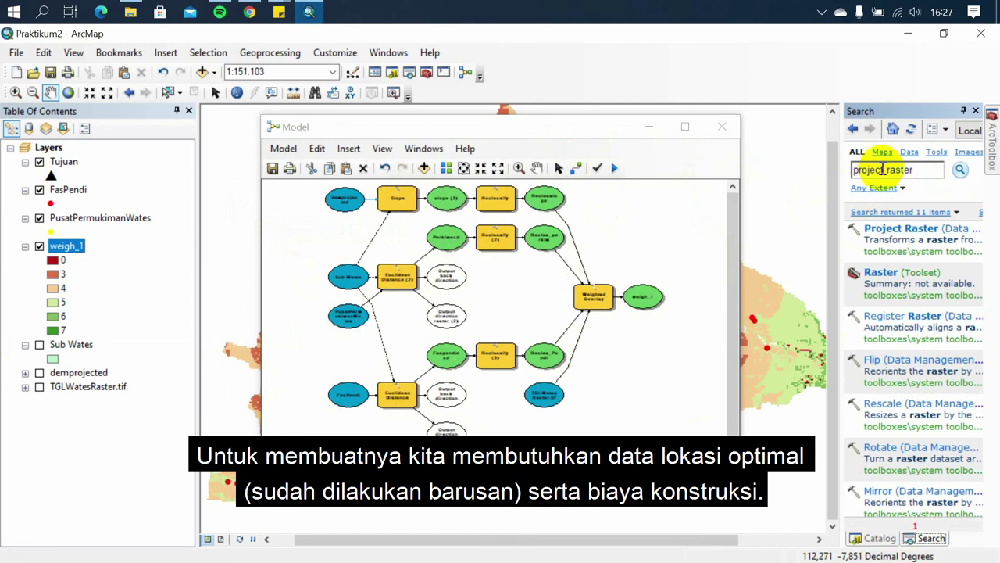
{"action": "type", "text": "n"}
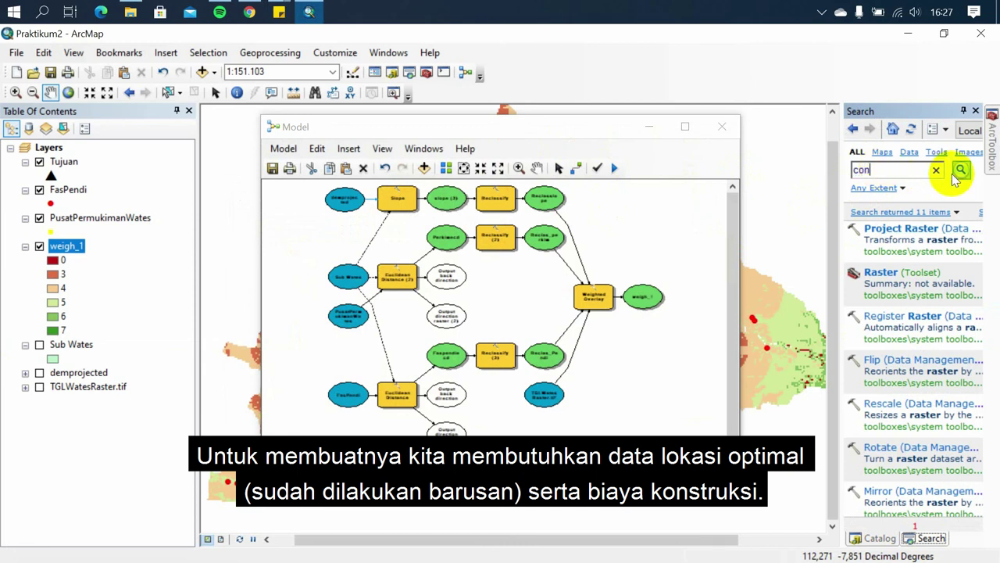
{"action": "left_click", "coordinate": [960, 170]}
{"action": "left_click_drag", "start_coordinate": [908, 229], "coordinate": [670, 262]}
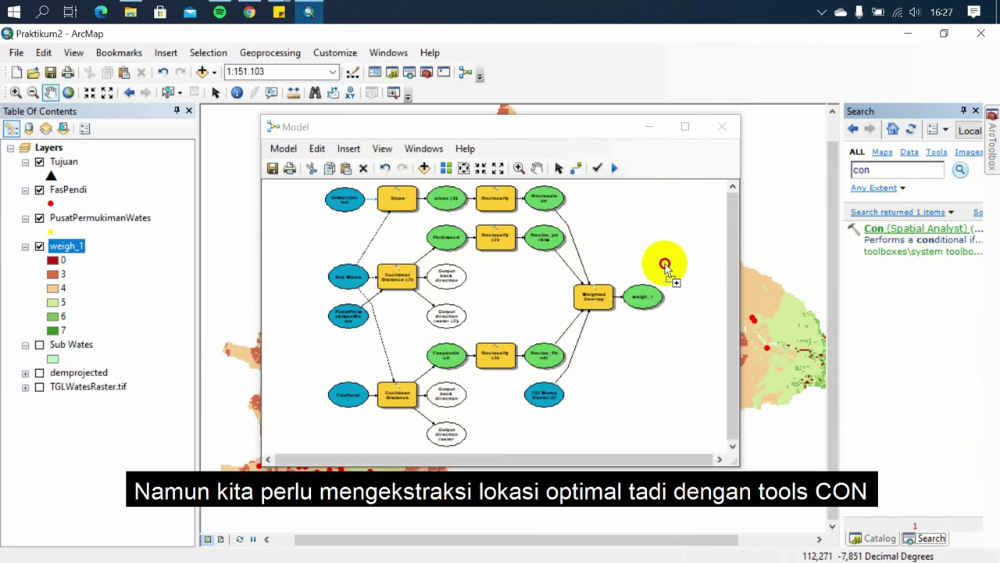
{"action": "left_click_drag", "start_coordinate": [519, 460], "coordinate": [544, 460]}
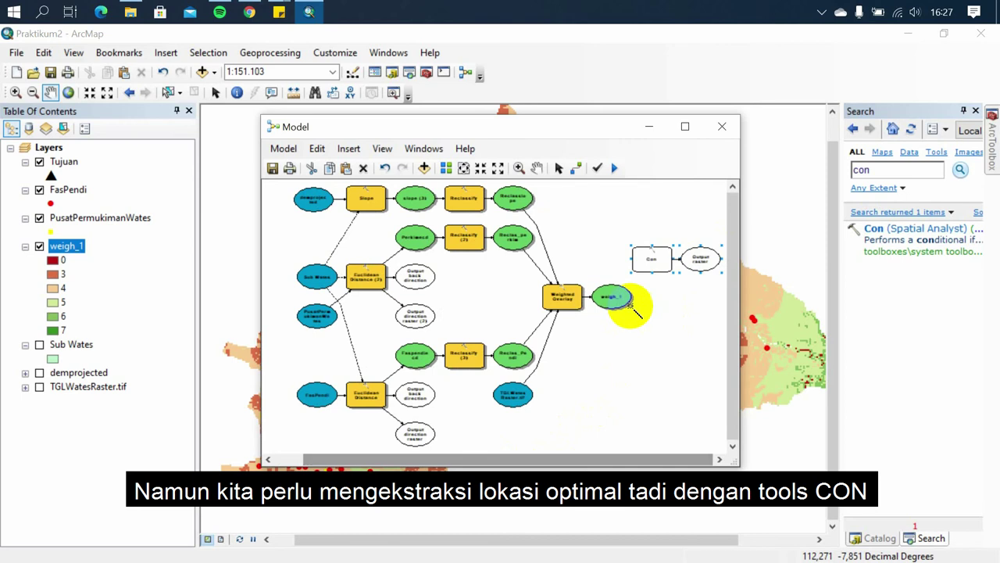
Connect weigh_1 to Con as both the input conditional raster and the input true raster or constant value.
{"action": "left_click_drag", "start_coordinate": [610, 296], "coordinate": [661, 267]}
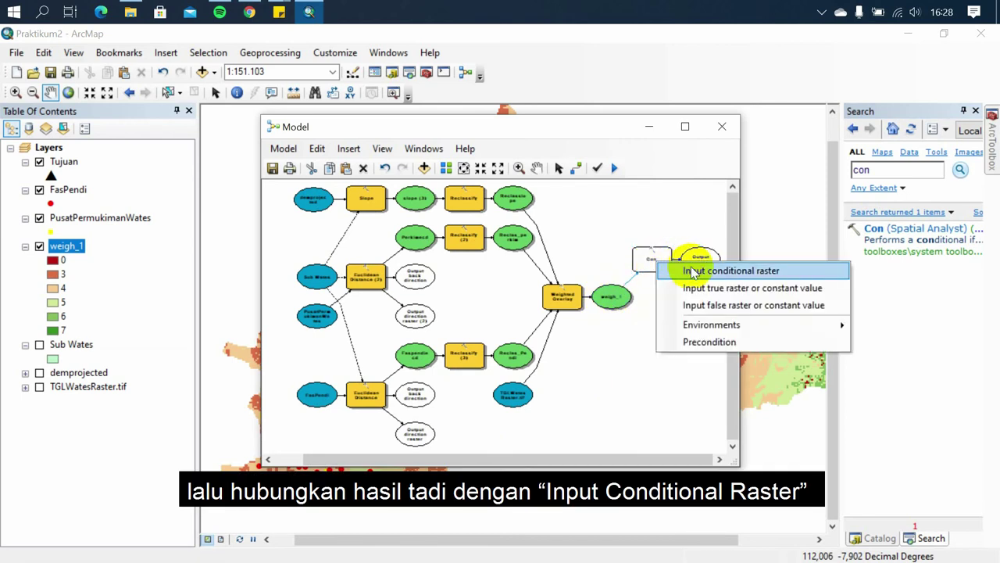
{"action": "left_click", "coordinate": [690, 271]}
{"action": "left_click_drag", "start_coordinate": [612, 296], "coordinate": [645, 259]}
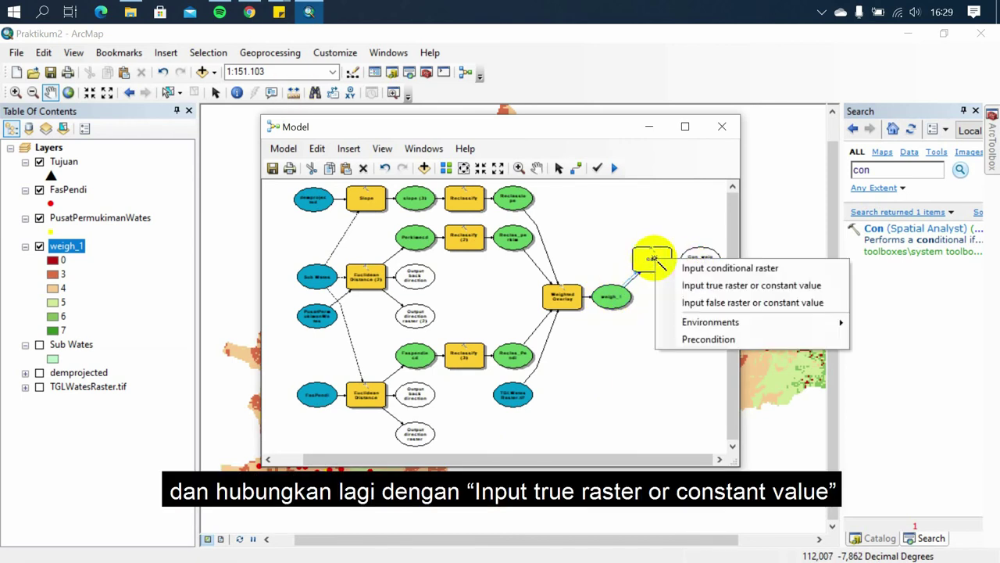
{"action": "left_click", "coordinate": [687, 286]}
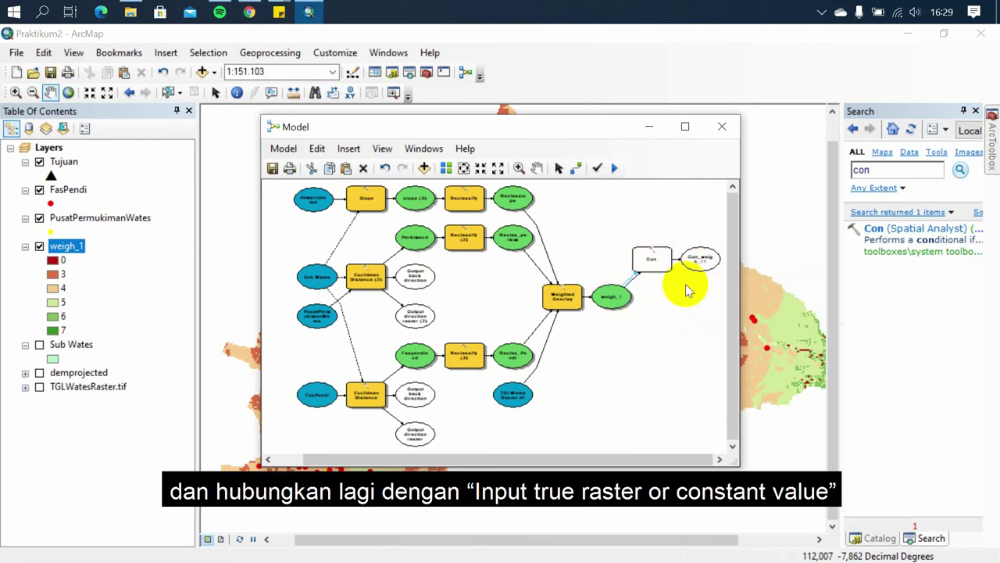
Set Con's expression to "VALUE" = 3 and its output raster to Con in Default.gdb.
{"action": "left_click", "coordinate": [644, 262]}
{"action": "double_click", "coordinate": [645, 262]}
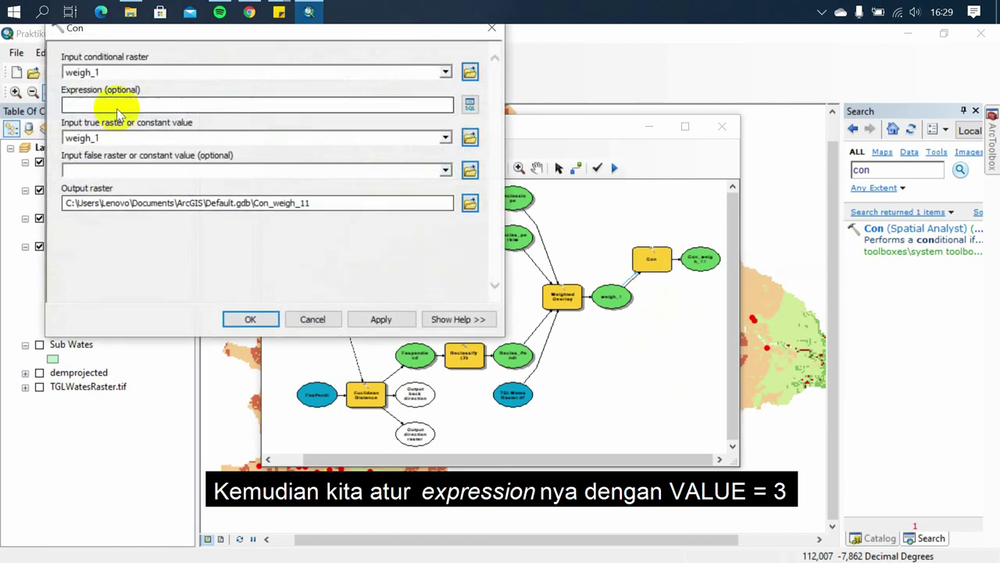
{"action": "left_click", "coordinate": [471, 106]}
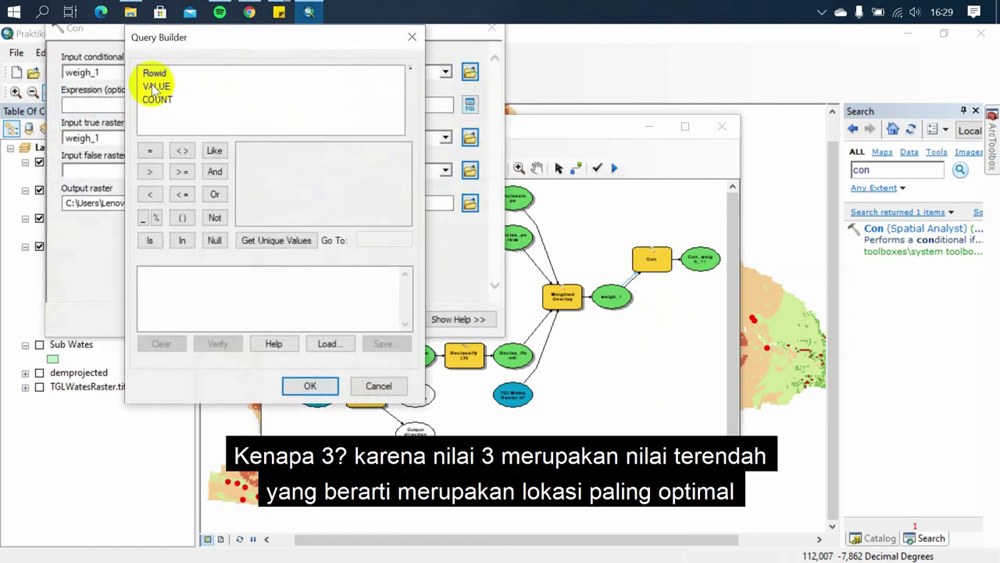
{"action": "double_click", "coordinate": [156, 86]}
{"action": "left_click", "coordinate": [150, 150]}
{"action": "left_click", "coordinate": [276, 239]}
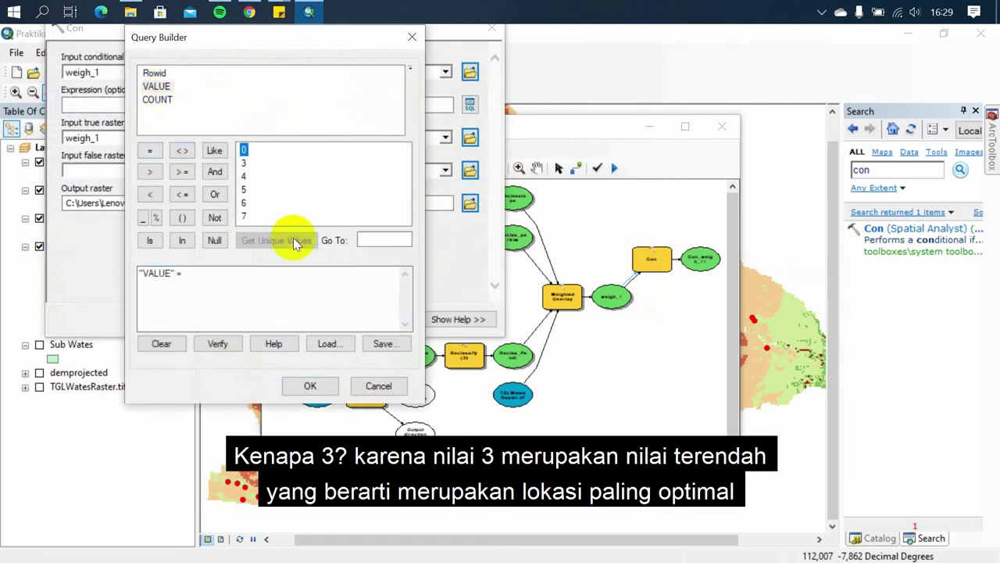
{"action": "double_click", "coordinate": [244, 162]}
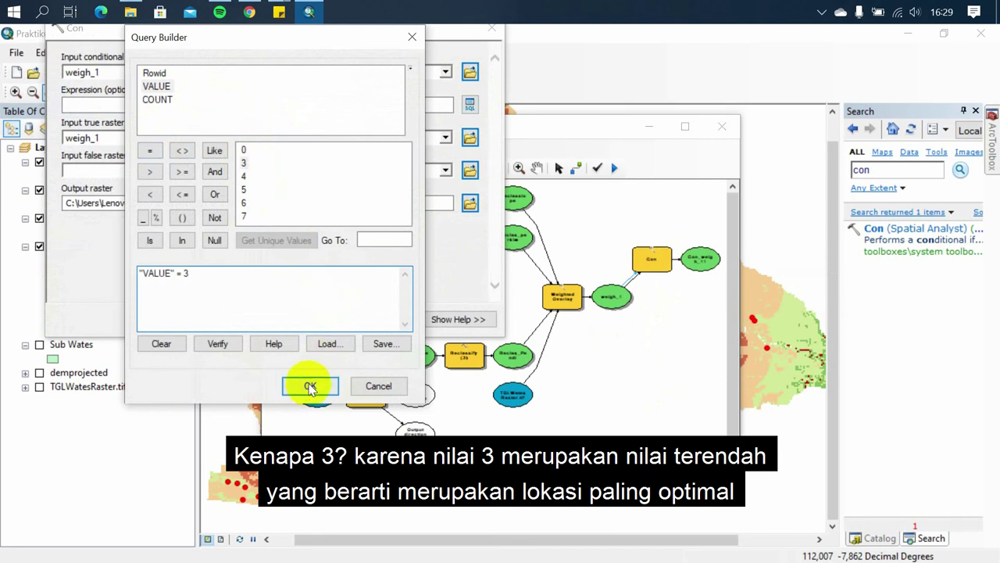
{"action": "left_click", "coordinate": [310, 386]}
{"action": "left_click", "coordinate": [324, 204]}
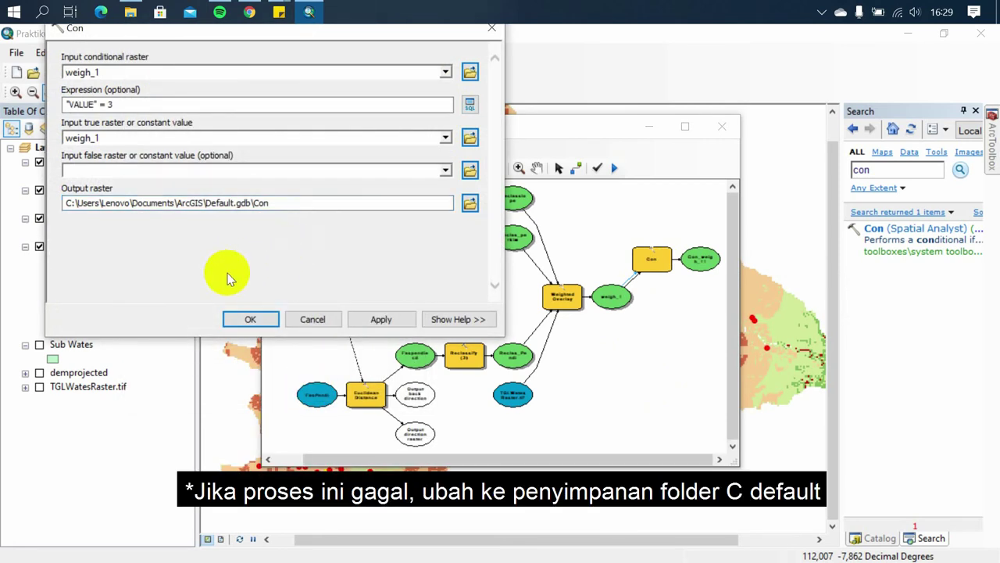
{"action": "left_click", "coordinate": [252, 319]}
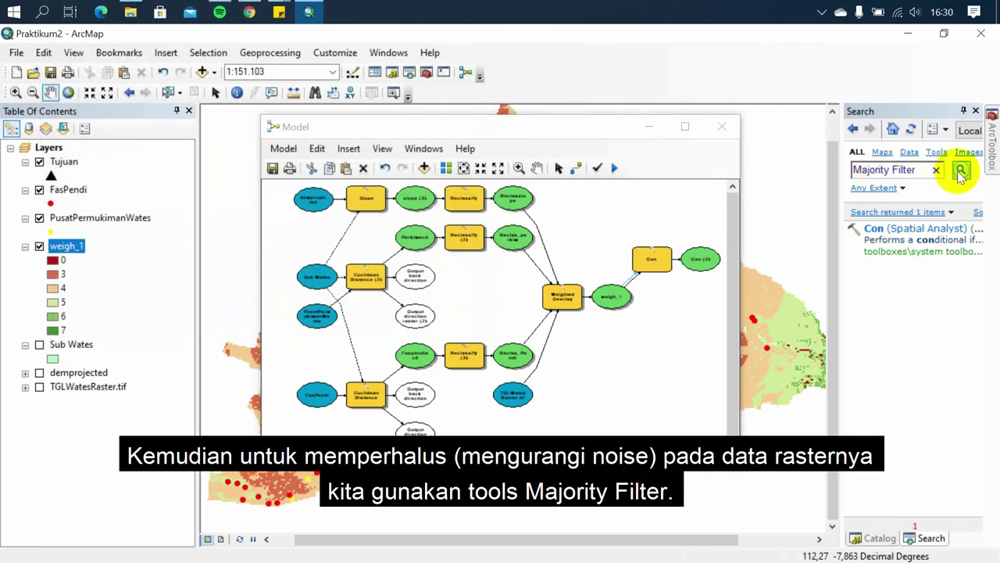
Find the Majority Filter tool, add it to the model and connect Con (2) as its input raster.
{"action": "left_click", "coordinate": [960, 171]}
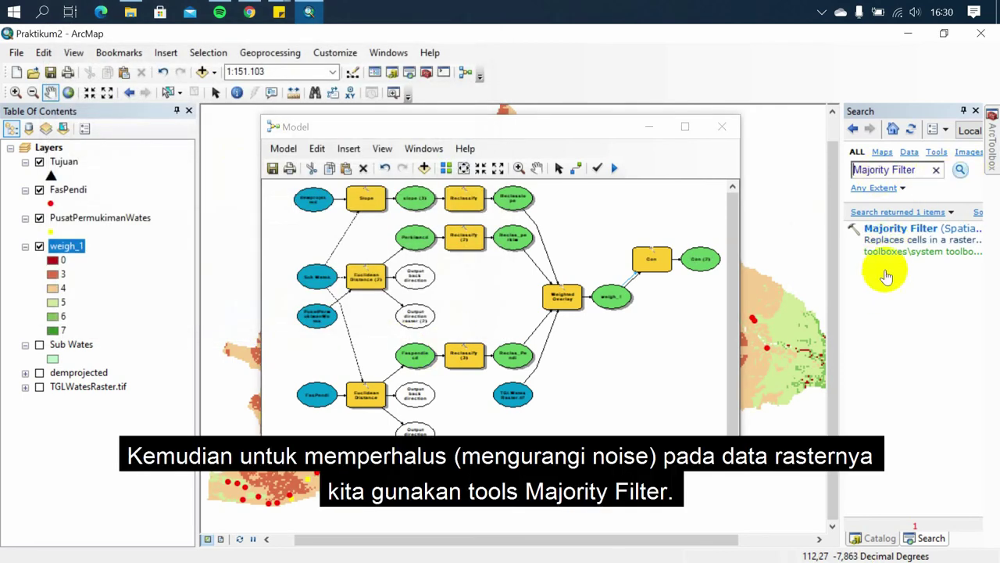
{"action": "left_click_drag", "start_coordinate": [880, 228], "coordinate": [670, 317]}
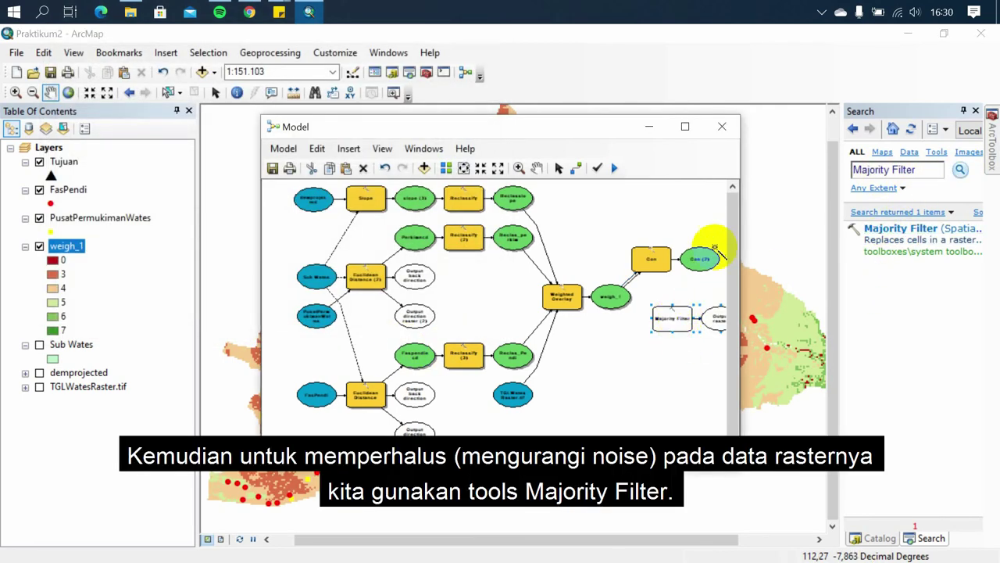
{"action": "left_click", "coordinate": [677, 317]}
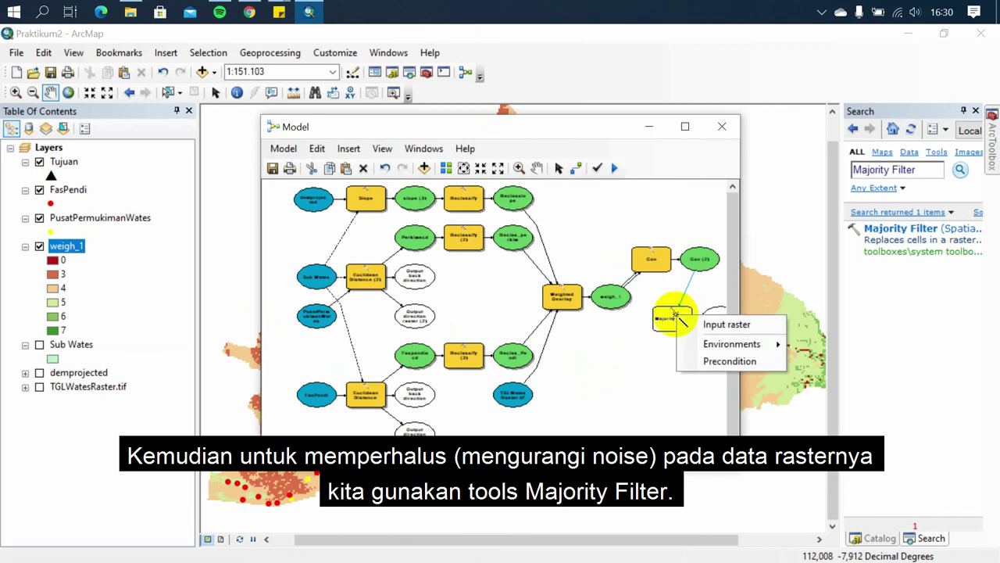
{"action": "left_click", "coordinate": [707, 320]}
Set Majority Filter's number of neighbors to EIGHT, keeping the MAJORITY threshold and the default output raster.
{"action": "double_click", "coordinate": [668, 315]}
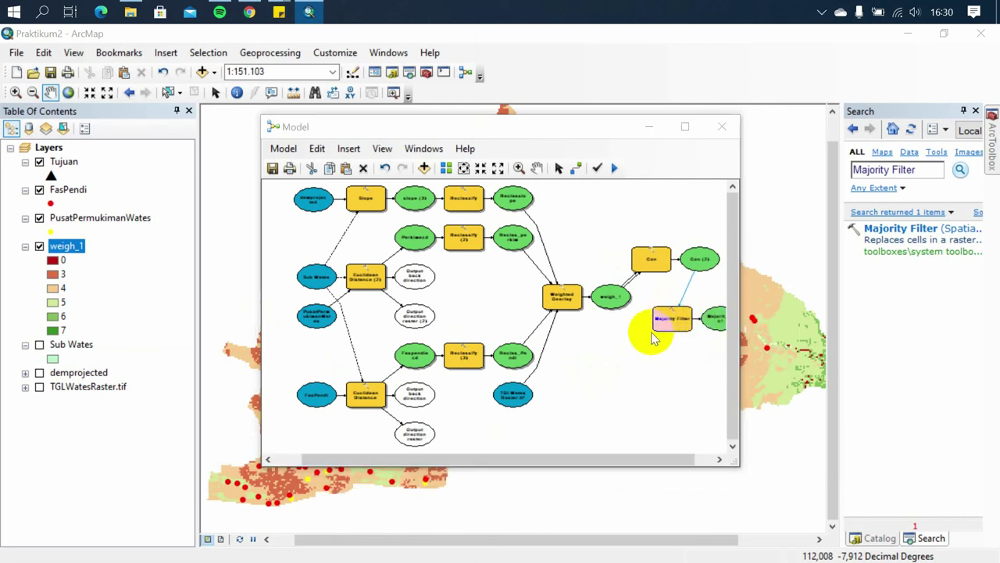
{"action": "left_click", "coordinate": [470, 111]}
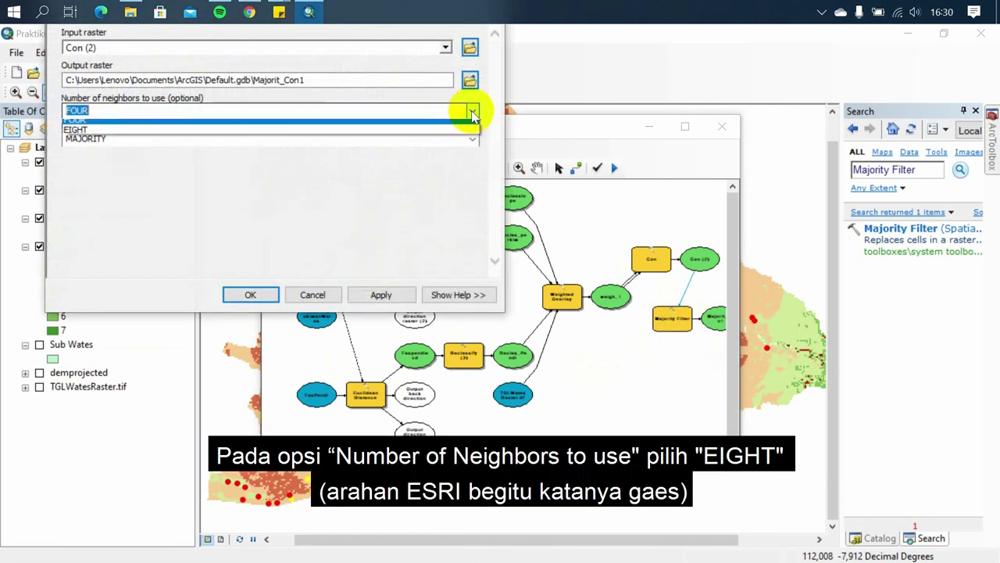
{"action": "left_click", "coordinate": [167, 132]}
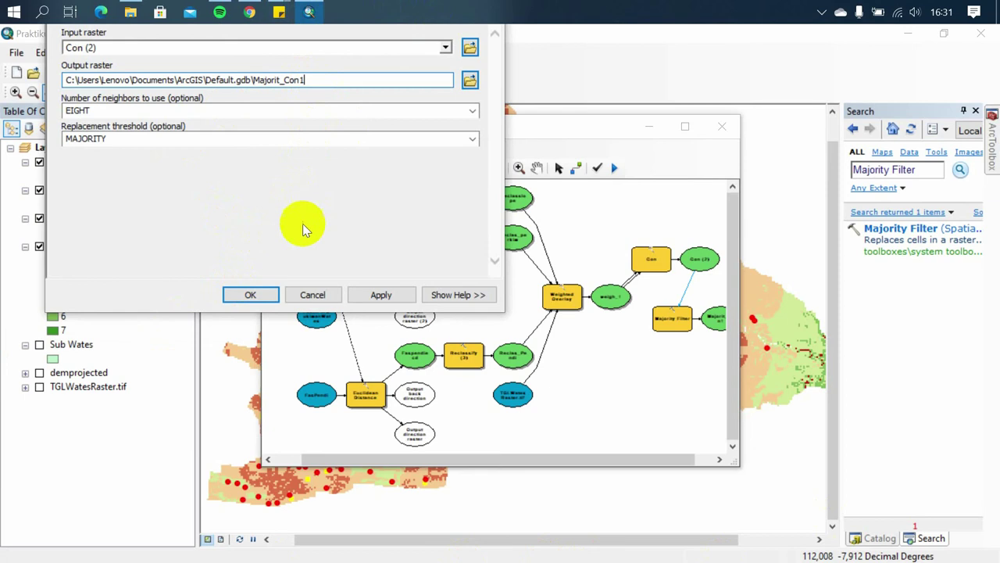
{"action": "left_click", "coordinate": [256, 293]}
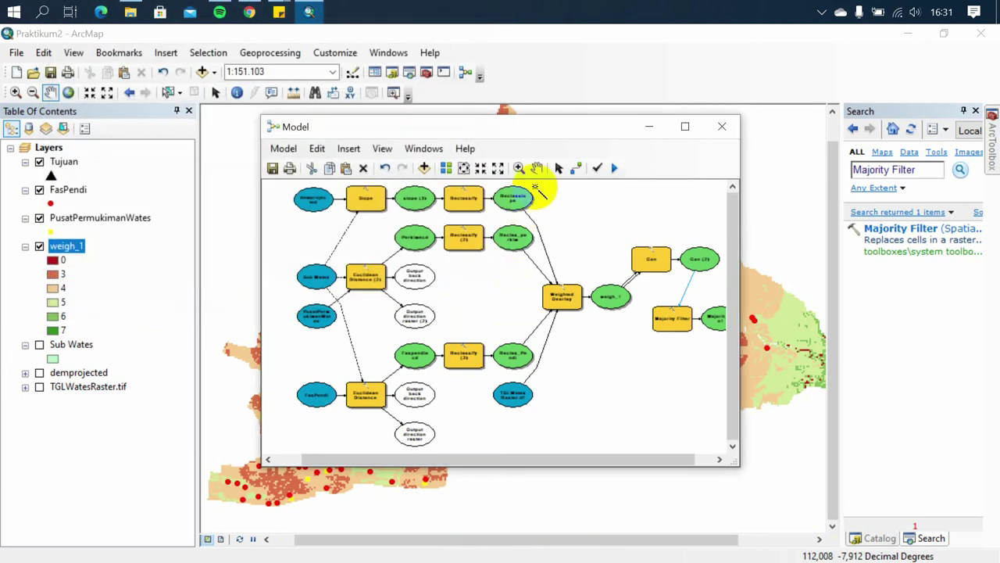
Auto-arrange the model diagram and fit the whole model in its window.
{"action": "left_click", "coordinate": [444, 170]}
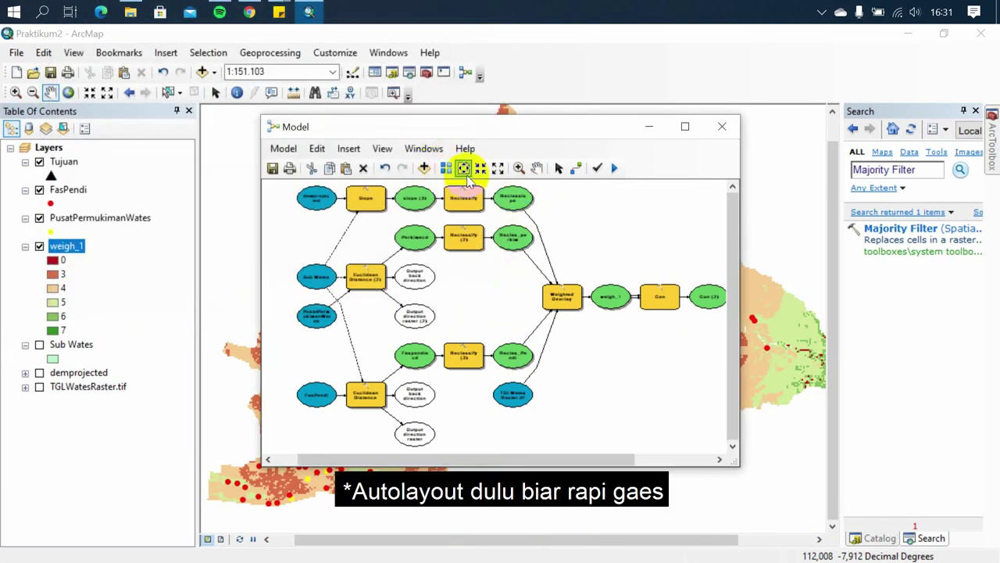
{"action": "left_click", "coordinate": [466, 170]}
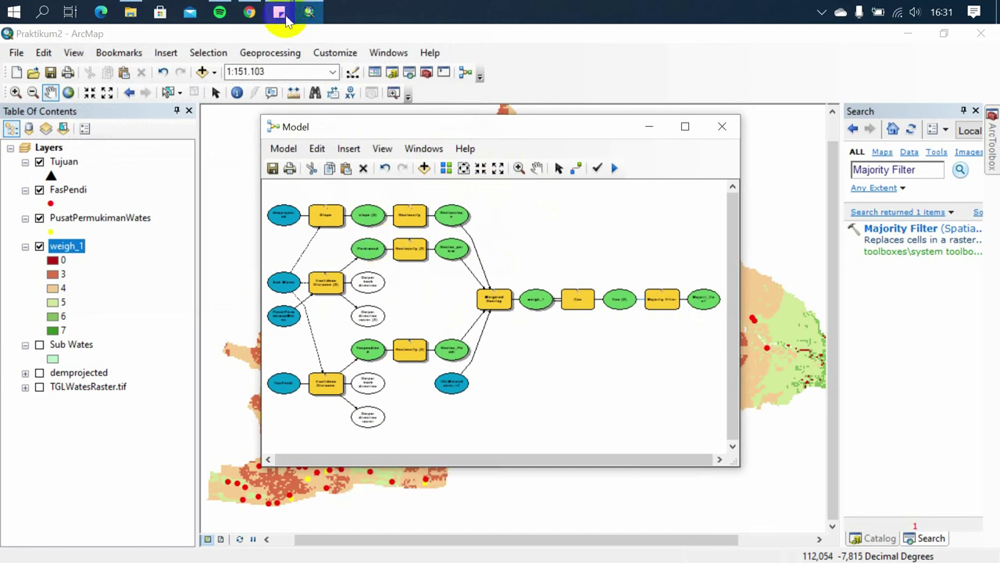
{"action": "mouse_move", "coordinate": [286, 21]}
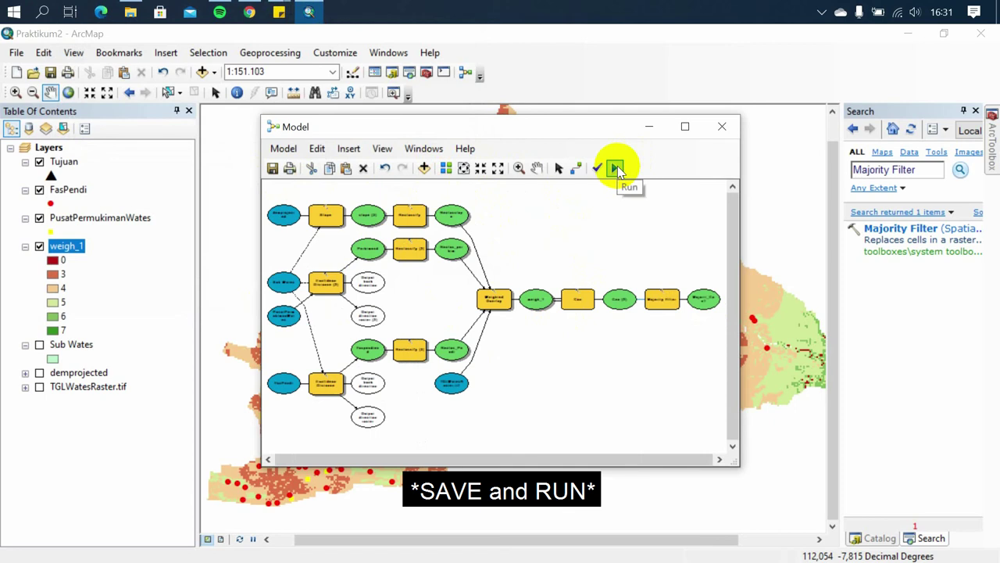
Run the extended model and examine its Con and Majority Filter elements.
{"action": "left_click", "coordinate": [616, 169]}
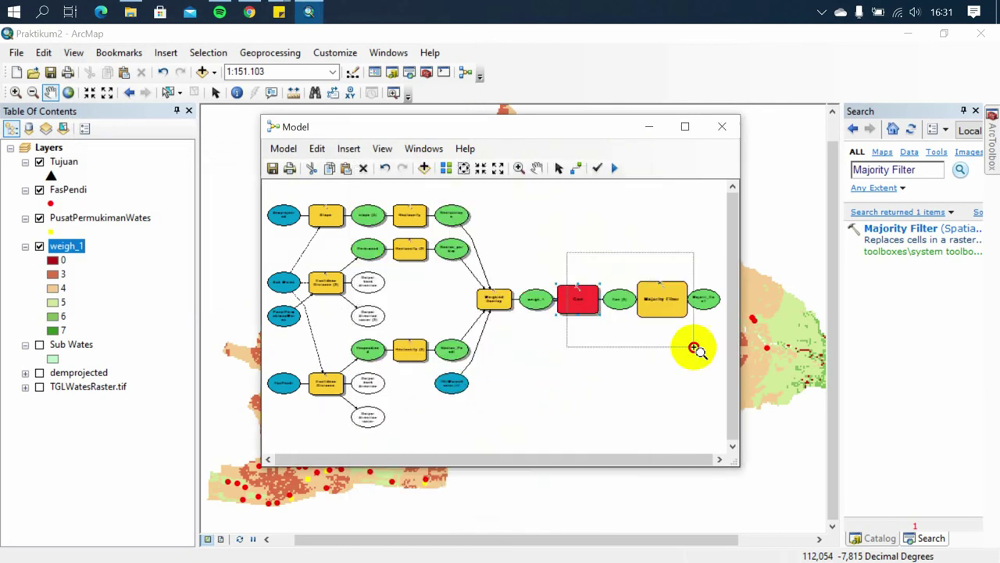
{"action": "left_click_drag", "start_coordinate": [694, 349], "coordinate": [693, 349]}
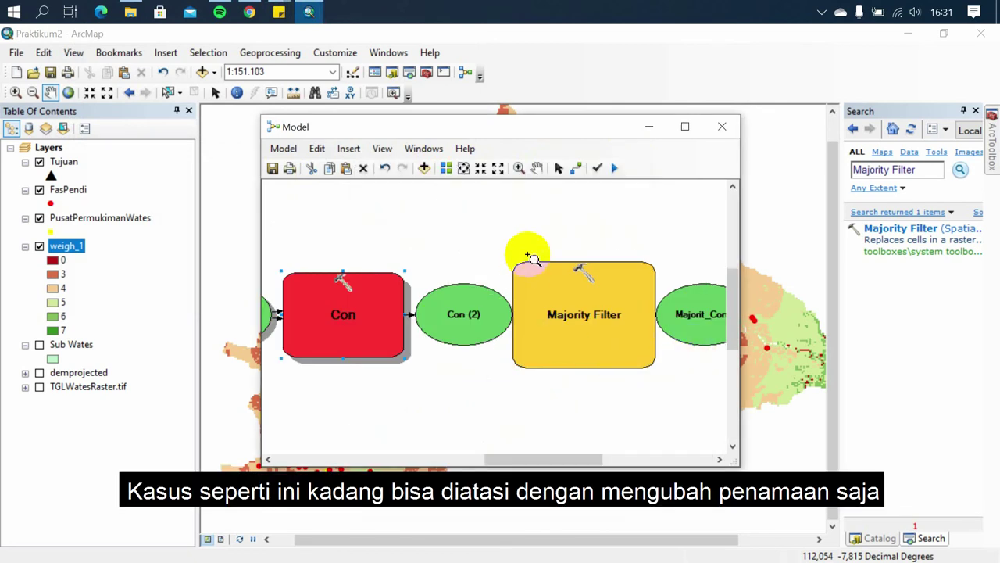
Shrink the Majority Filter element in the diagram and rename its output raster in Default.gdb to Majority.
{"action": "left_click", "coordinate": [560, 167]}
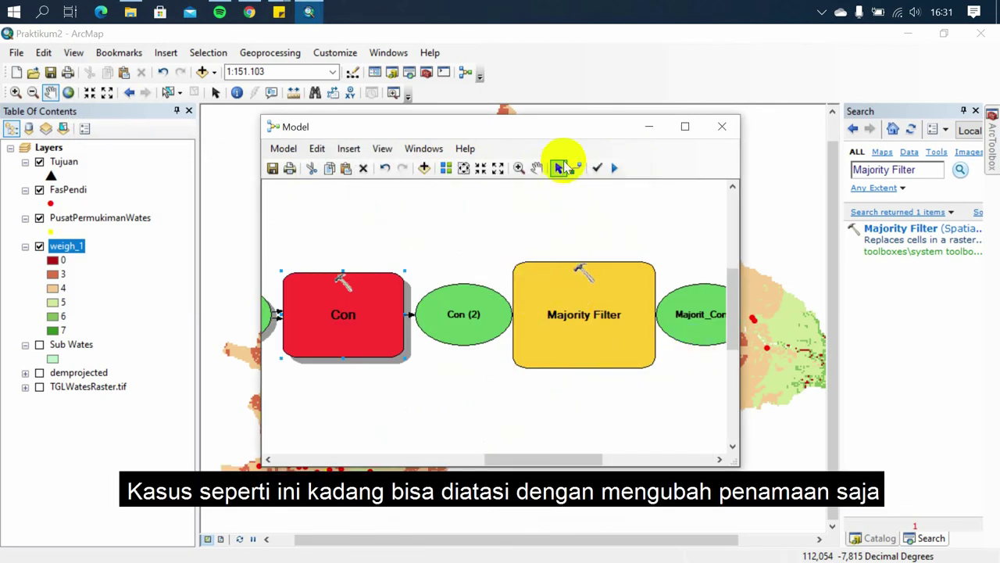
{"action": "left_click", "coordinate": [515, 269]}
{"action": "left_click_drag", "start_coordinate": [511, 260], "coordinate": [565, 310]}
{"action": "double_click", "coordinate": [587, 293]}
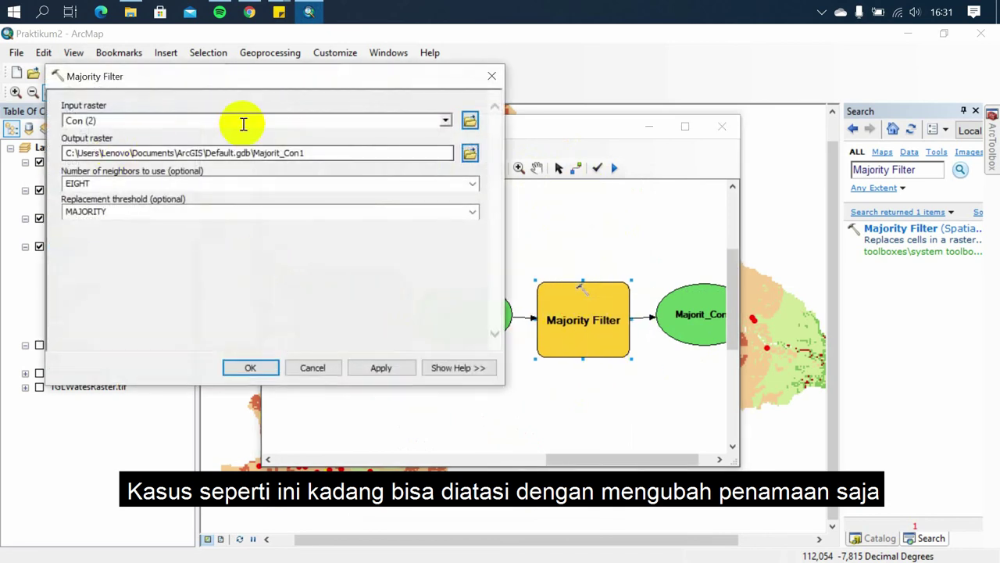
{"action": "double_click", "coordinate": [268, 152]}
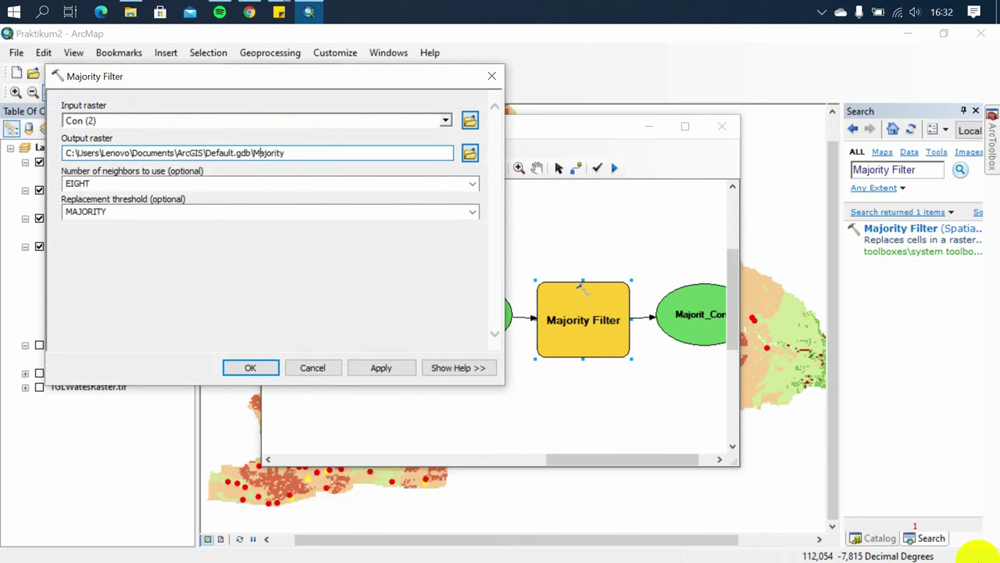
{"action": "left_click", "coordinate": [245, 369]}
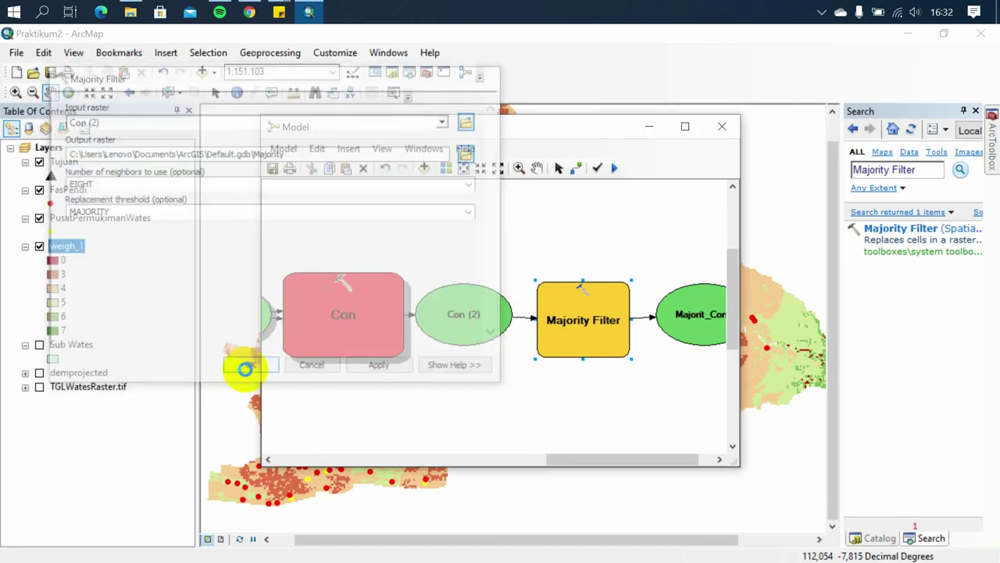
Run the Majority Filter process from the model diagram and examine its messages to locate the source of the error.
{"action": "right_click", "coordinate": [584, 304]}
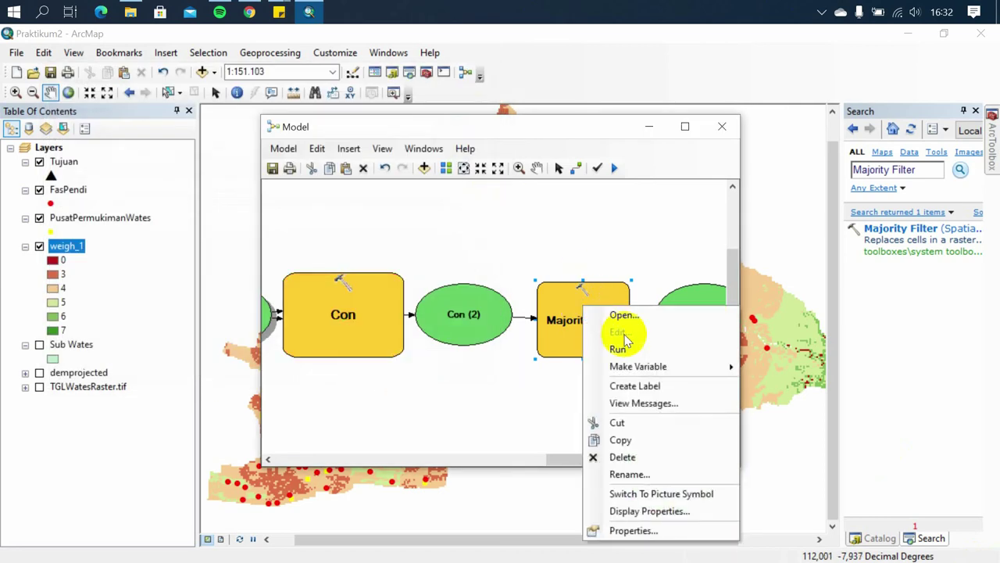
{"action": "left_click", "coordinate": [619, 349]}
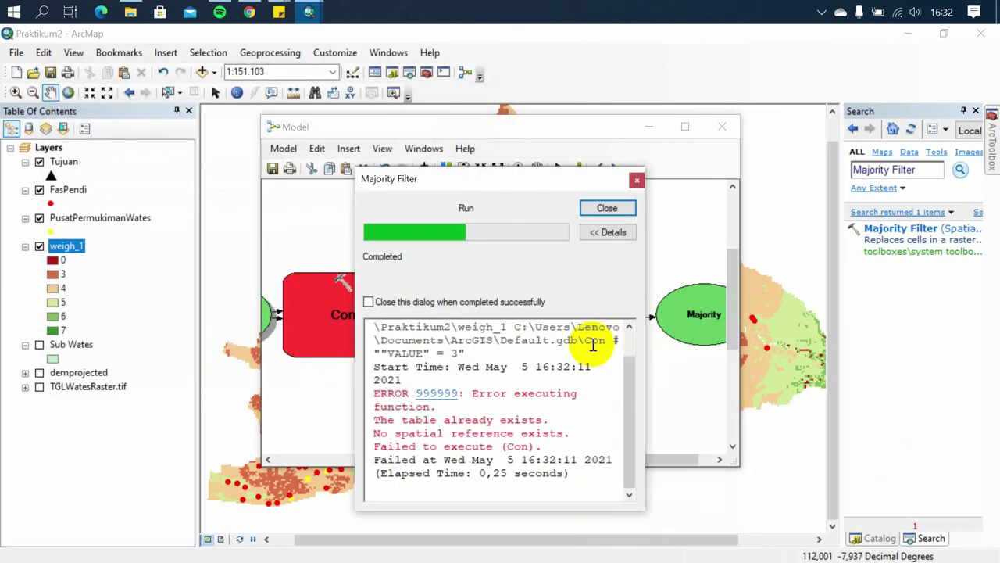
{"action": "left_click", "coordinate": [606, 208]}
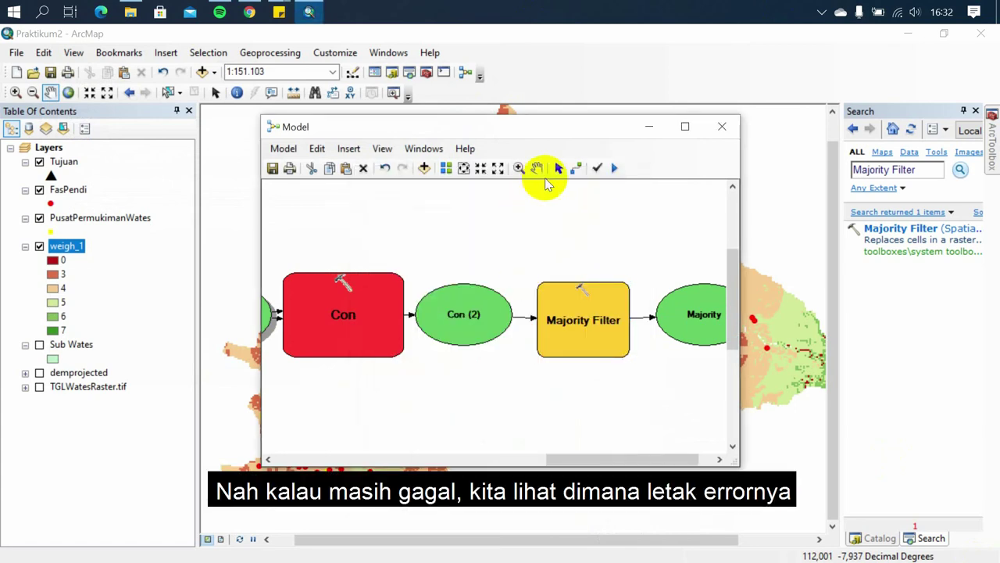
{"action": "left_click", "coordinate": [595, 312]}
{"action": "left_click", "coordinate": [578, 310]}
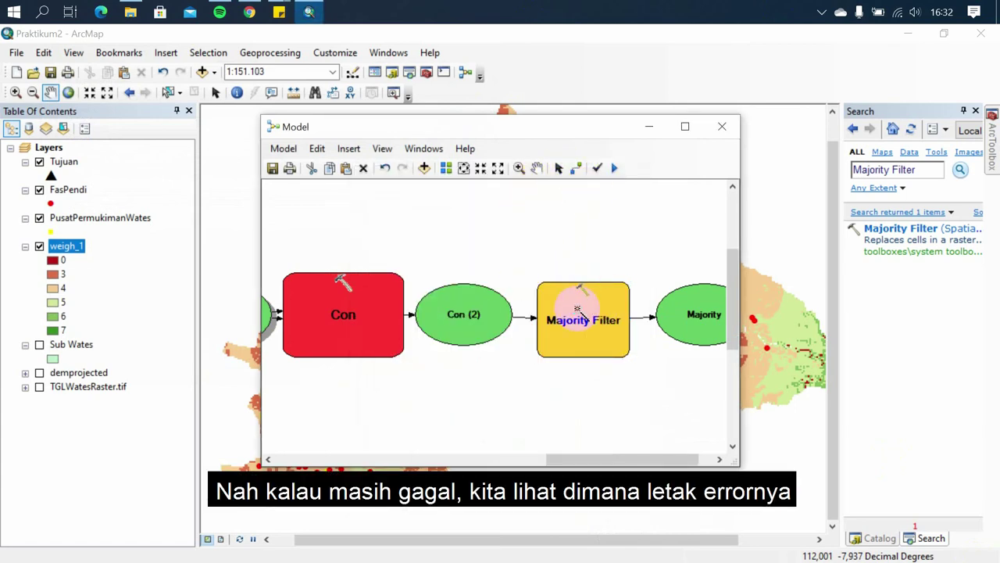
{"action": "right_click", "coordinate": [574, 308]}
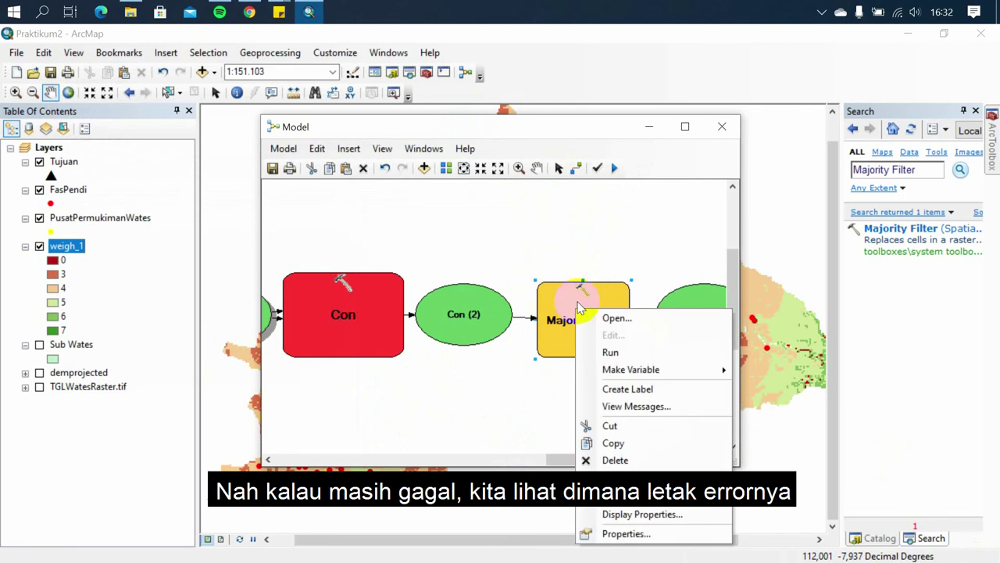
{"action": "left_click", "coordinate": [618, 351]}
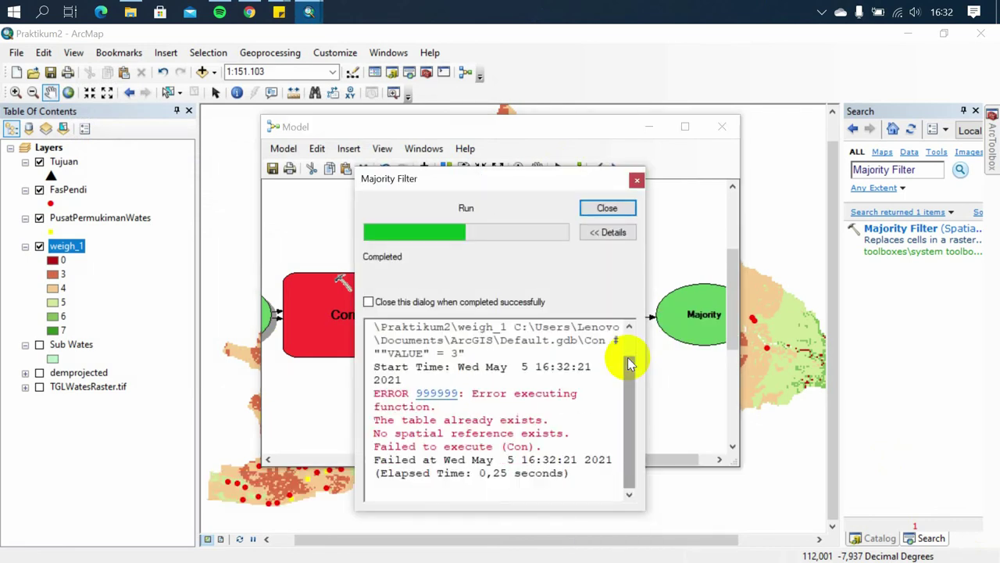
{"action": "left_click", "coordinate": [601, 209]}
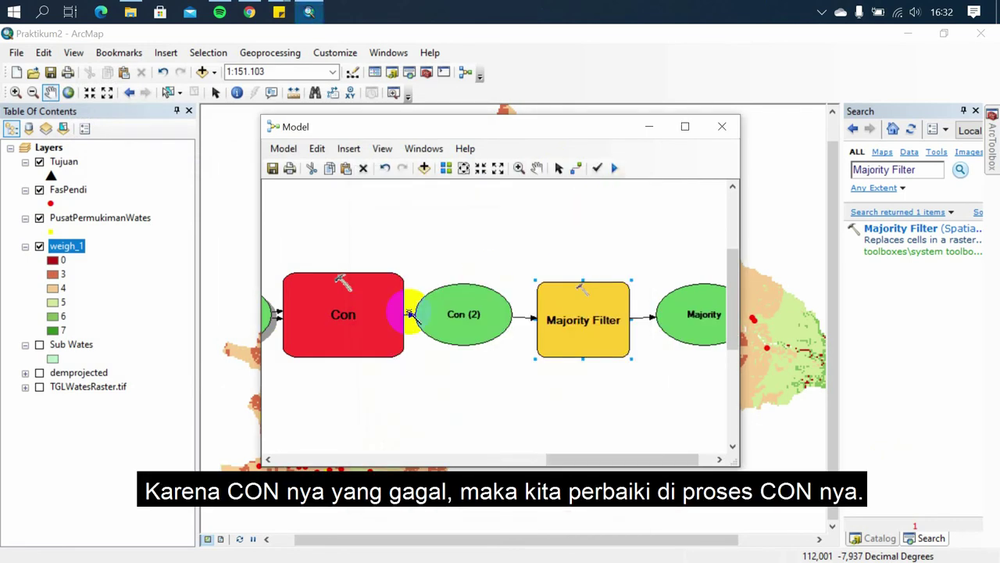
Set Con's output raster to Con1 in Default.gdb and run the Majority Filter process again.
{"action": "double_click", "coordinate": [356, 300]}
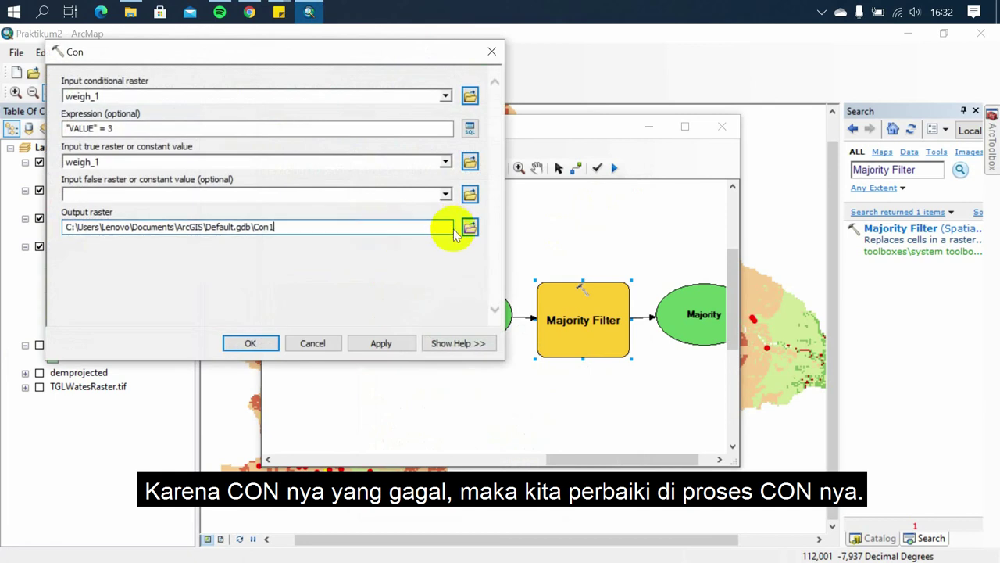
{"action": "left_click", "coordinate": [254, 342]}
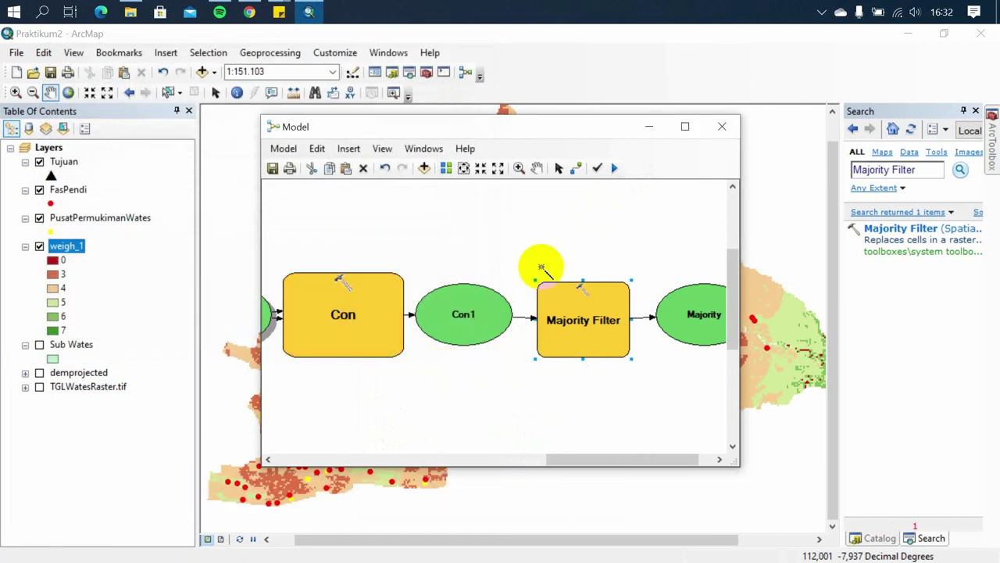
{"action": "left_click", "coordinate": [387, 314]}
{"action": "right_click", "coordinate": [387, 314]}
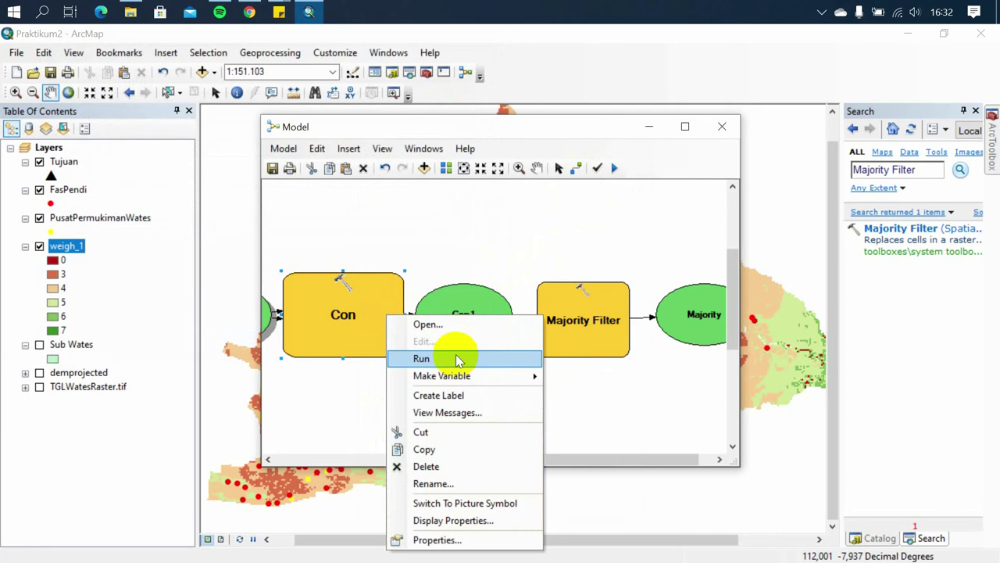
{"action": "right_click", "coordinate": [633, 229]}
{"action": "right_click", "coordinate": [620, 294]}
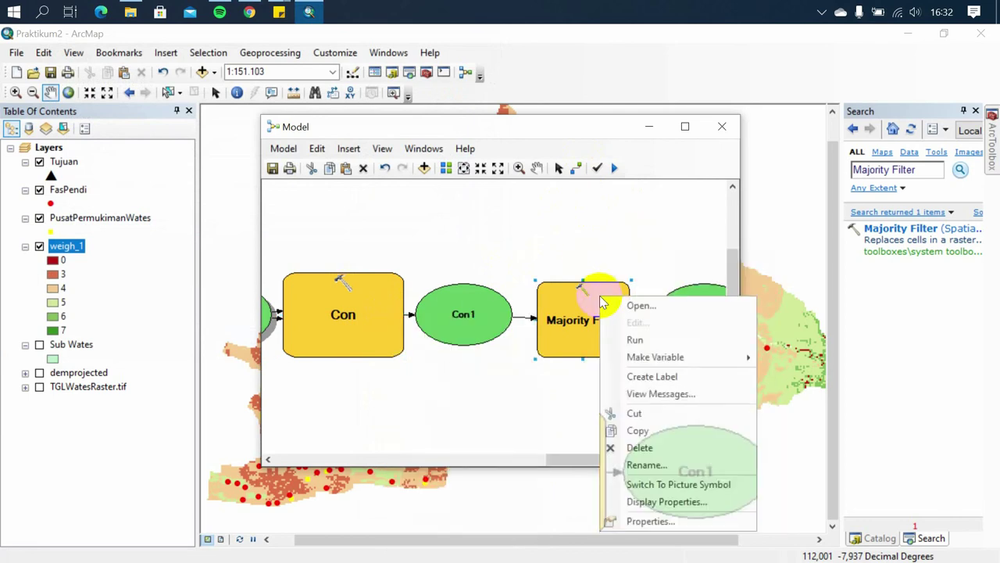
{"action": "left_click", "coordinate": [630, 339]}
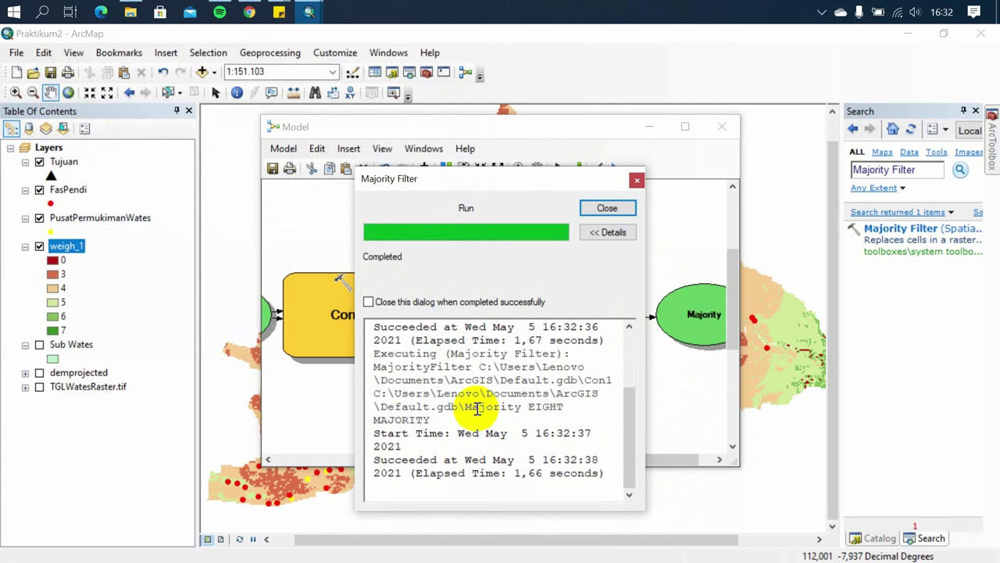
{"action": "left_click", "coordinate": [607, 208]}
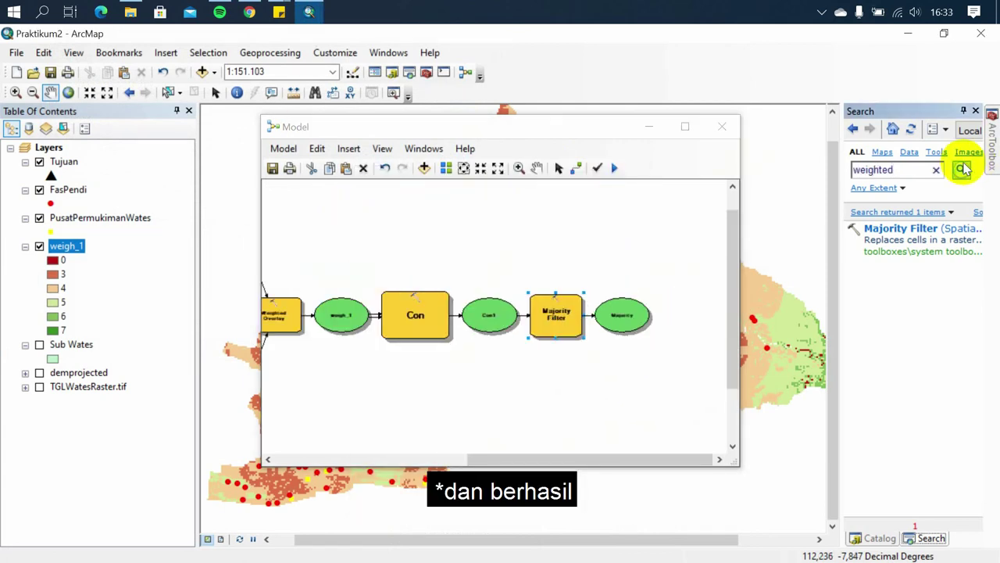
Search for the weighted tools, add a second Weighted Overlay to the model and connect Reclasslope to its weighted overlay table.
{"action": "left_click", "coordinate": [963, 170]}
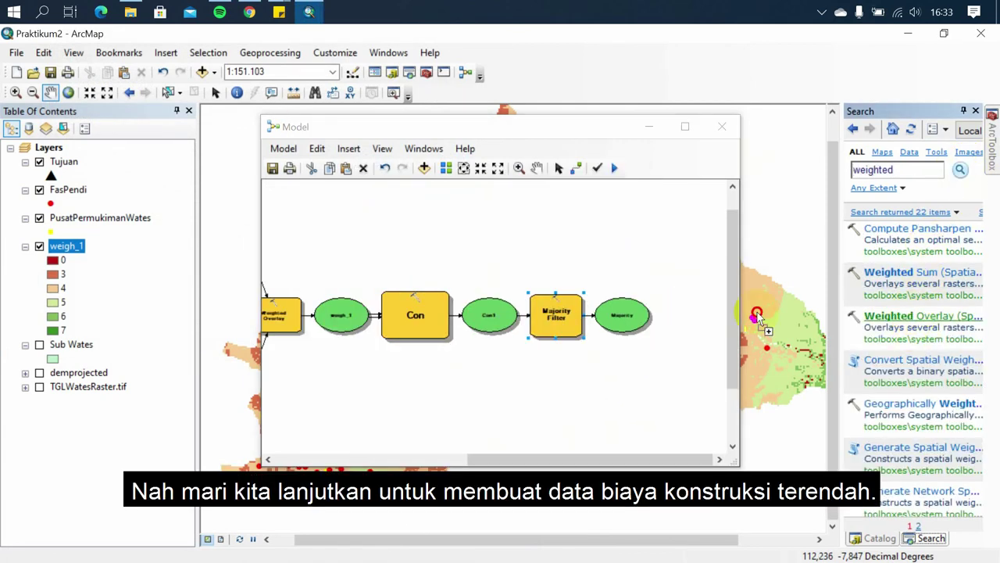
{"action": "left_click_drag", "start_coordinate": [759, 318], "coordinate": [677, 313]}
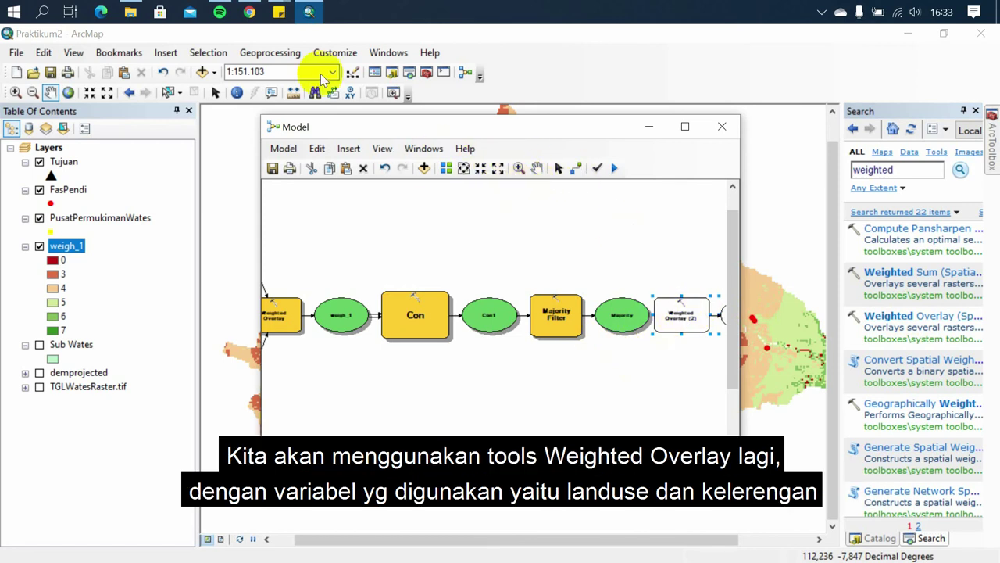
{"action": "left_click_drag", "start_coordinate": [626, 306], "coordinate": [724, 344]}
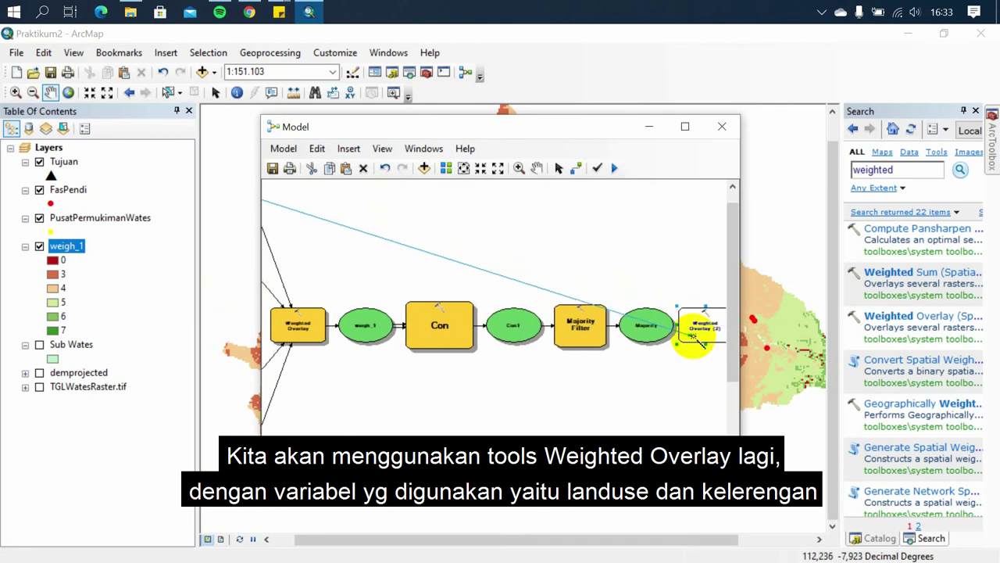
{"action": "right_click", "coordinate": [709, 332]}
{"action": "left_click", "coordinate": [558, 398]}
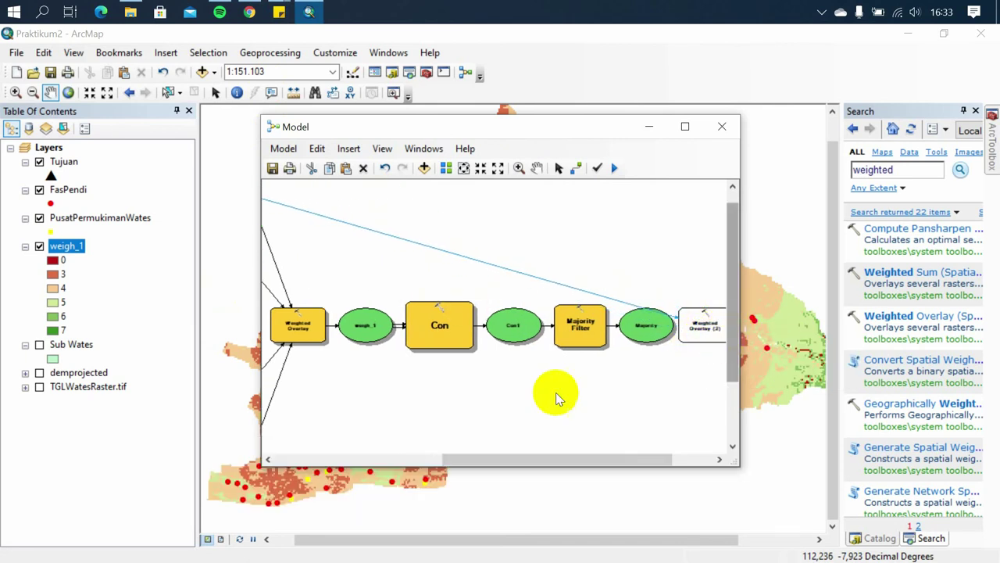
Check the required inputs in the sticky note and connect TGLWatesRaster.tif to Weighted Overlay (2) as weighted overlay table.
{"action": "left_click_drag", "start_coordinate": [438, 367], "coordinate": [648, 367]}
{"action": "mouse_move", "coordinate": [279, 12]}
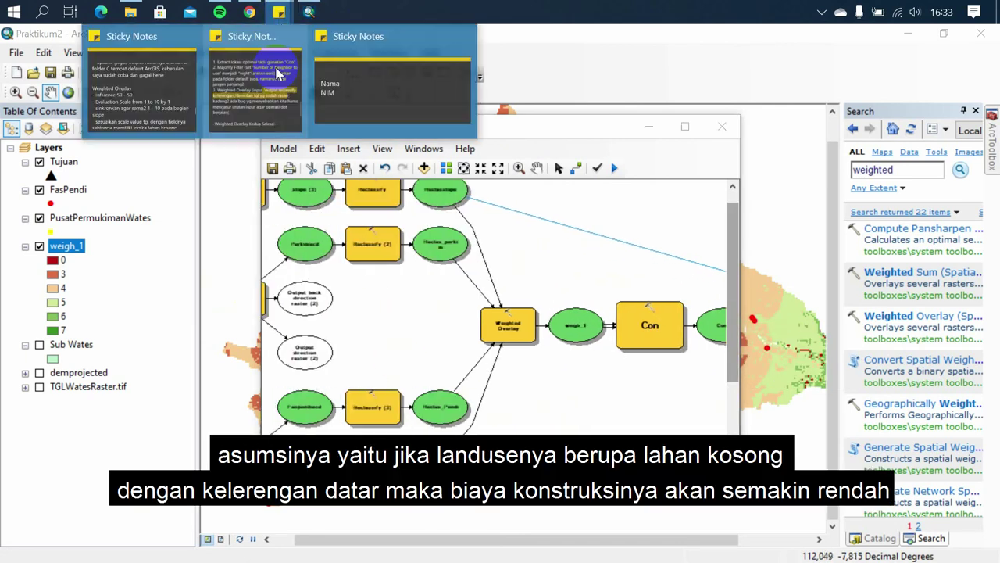
{"action": "left_click", "coordinate": [256, 84]}
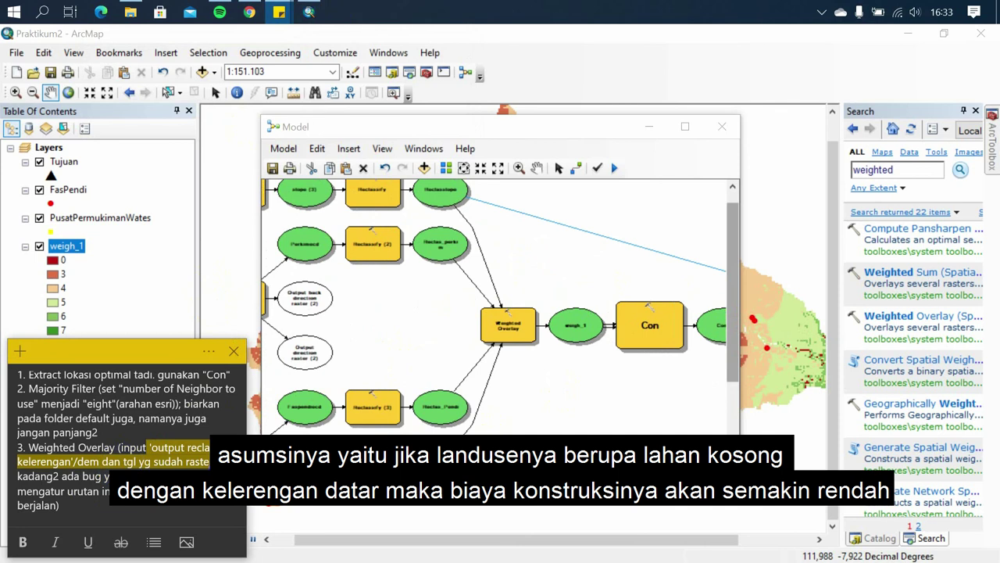
{"action": "scroll", "coordinate": [461, 375], "scroll_direction": "down", "scroll_amount": 2}
{"action": "left_click_drag", "start_coordinate": [437, 418], "coordinate": [698, 283]}
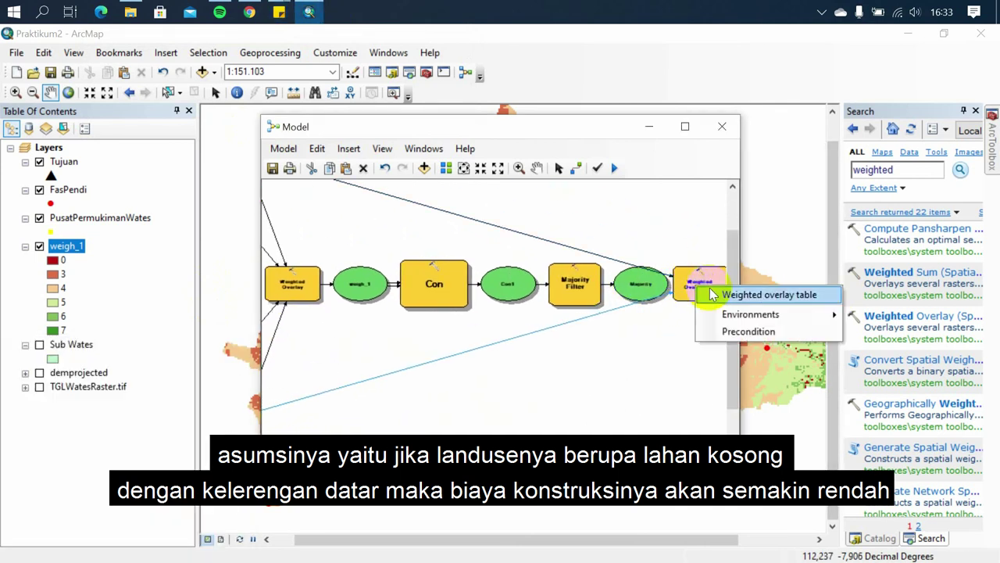
{"action": "left_click", "coordinate": [713, 294]}
Auto-arrange the model diagram and bring Weighted Overlay (2) into view.
{"action": "left_click", "coordinate": [446, 168]}
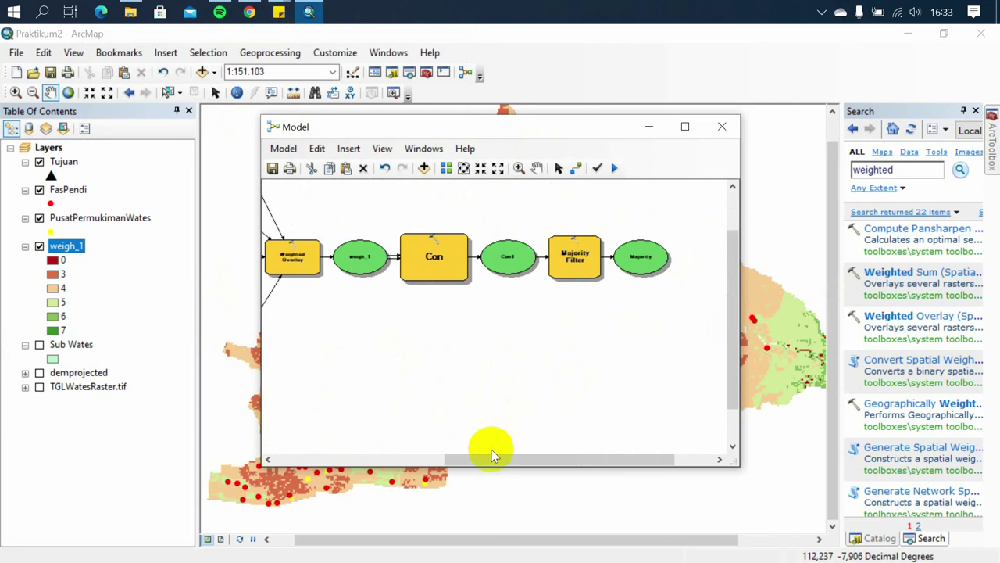
{"action": "left_click_drag", "start_coordinate": [492, 453], "coordinate": [424, 462]}
{"action": "scroll", "coordinate": [430, 383], "scroll_direction": "up", "scroll_amount": 3}
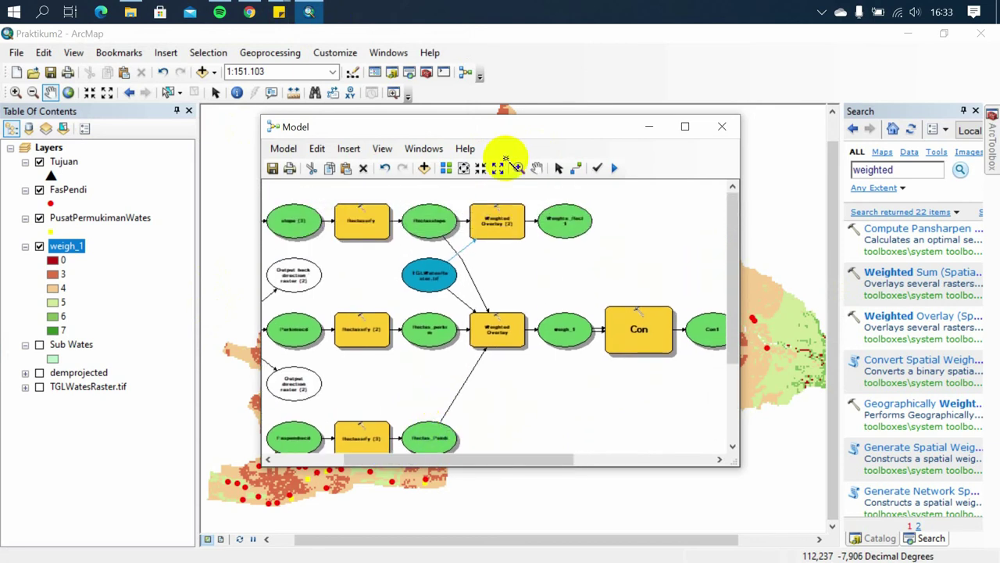
Set the evaluation scale of Weighted Overlay (2) from 1 to 10 by 1.
{"action": "double_click", "coordinate": [497, 221]}
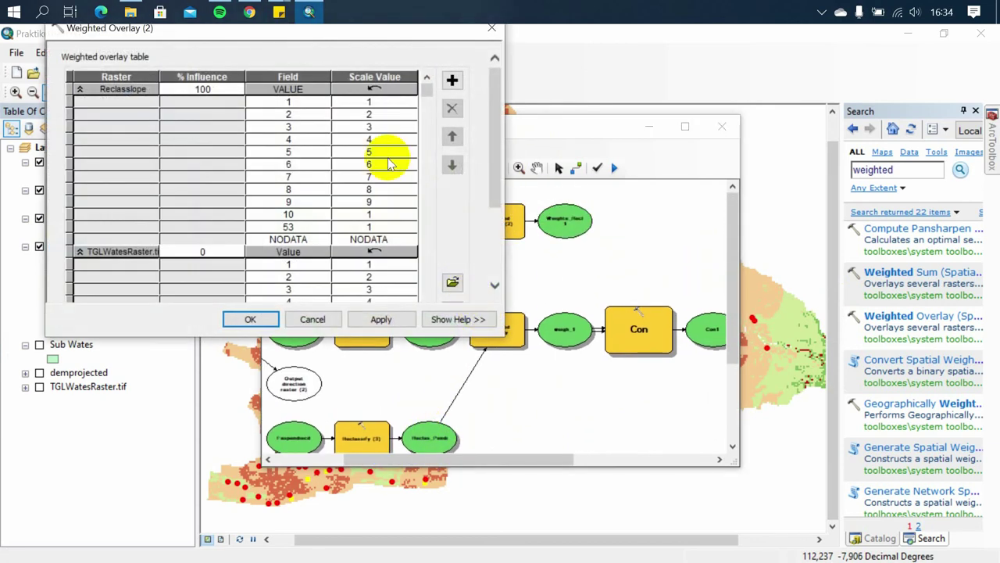
{"action": "scroll", "coordinate": [367, 196], "scroll_direction": "down", "scroll_amount": 5}
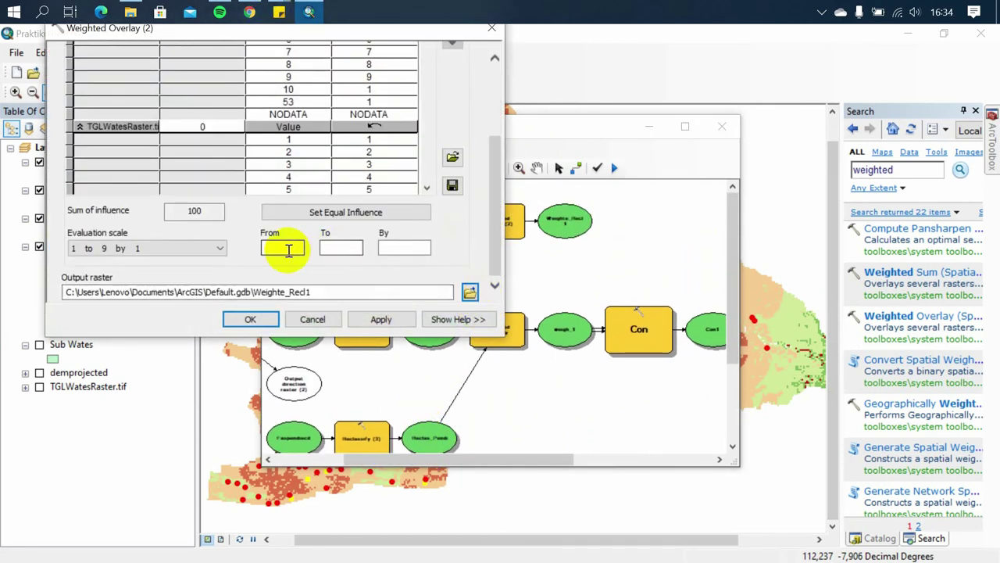
{"action": "type", "text": "1"}
{"action": "left_click", "coordinate": [351, 247]}
{"action": "type", "text": "10"}
{"action": "left_click", "coordinate": [402, 247]}
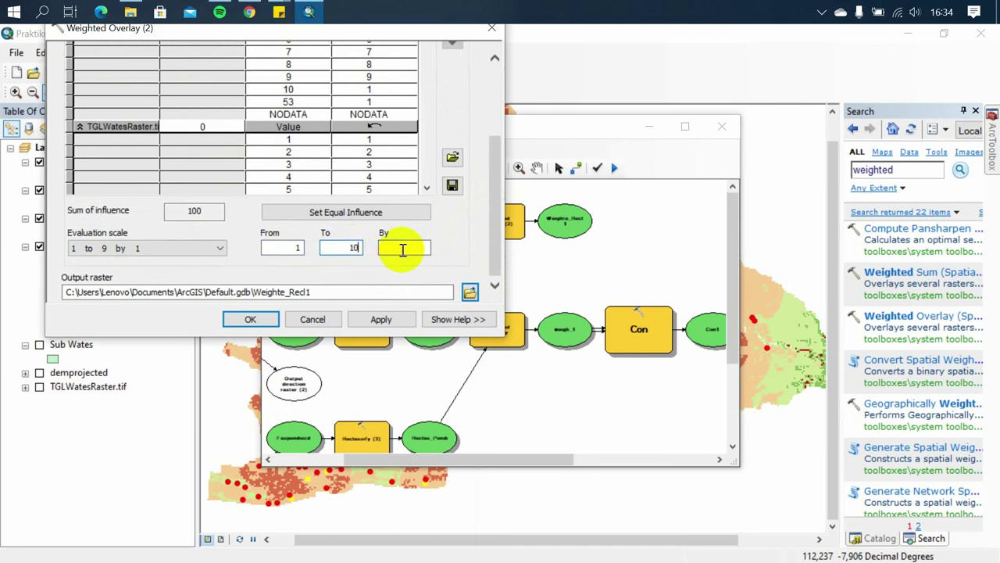
{"action": "type", "text": "1"}
Set the influence of Reclasslope and TGLWatesRaster.tif to 50 percent each in the weighted overlay table.
{"action": "left_click_drag", "start_coordinate": [490, 247], "coordinate": [482, 170]}
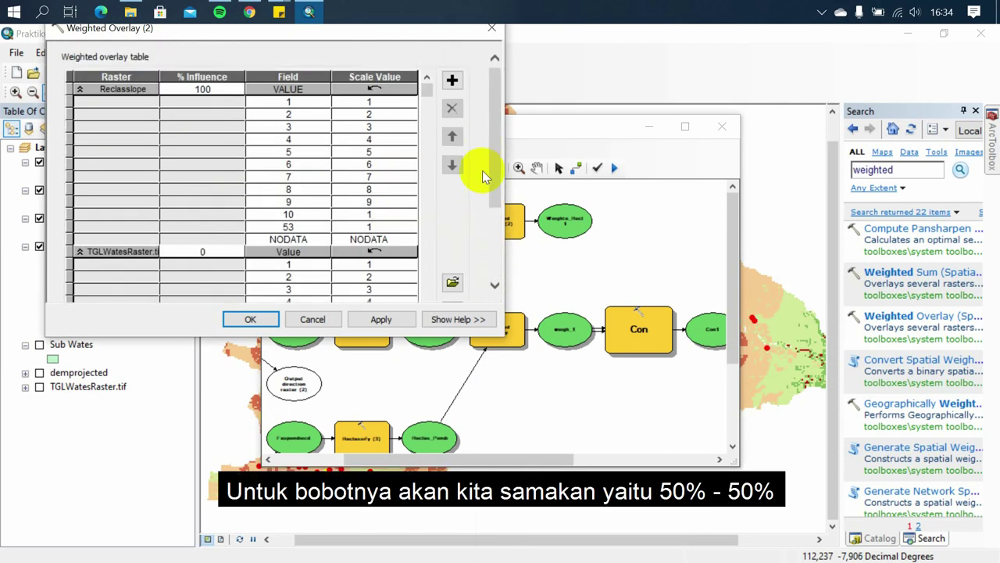
{"action": "double_click", "coordinate": [210, 90]}
{"action": "key", "text": "BackSpace"}
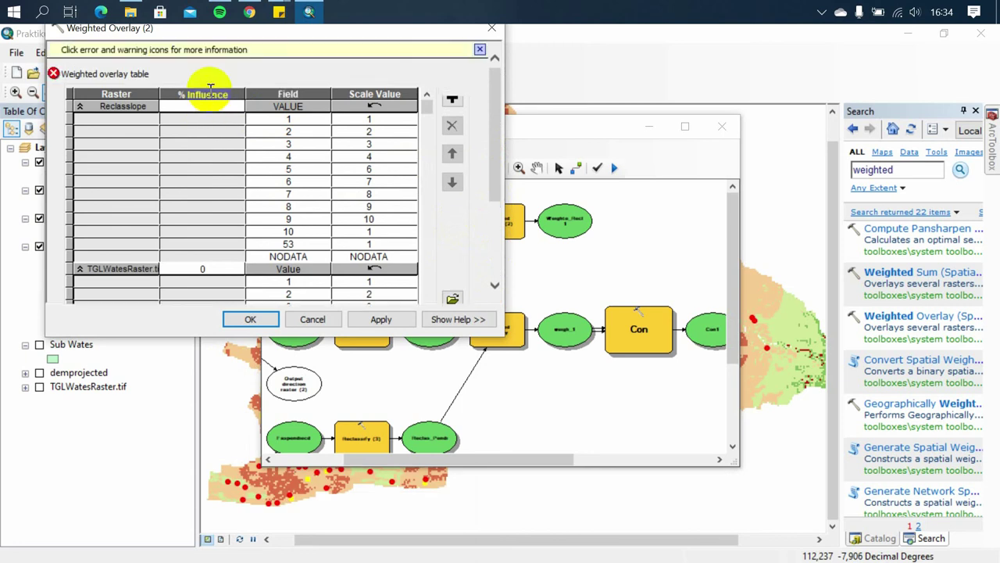
{"action": "type", "text": "50"}
{"action": "left_click", "coordinate": [210, 269]}
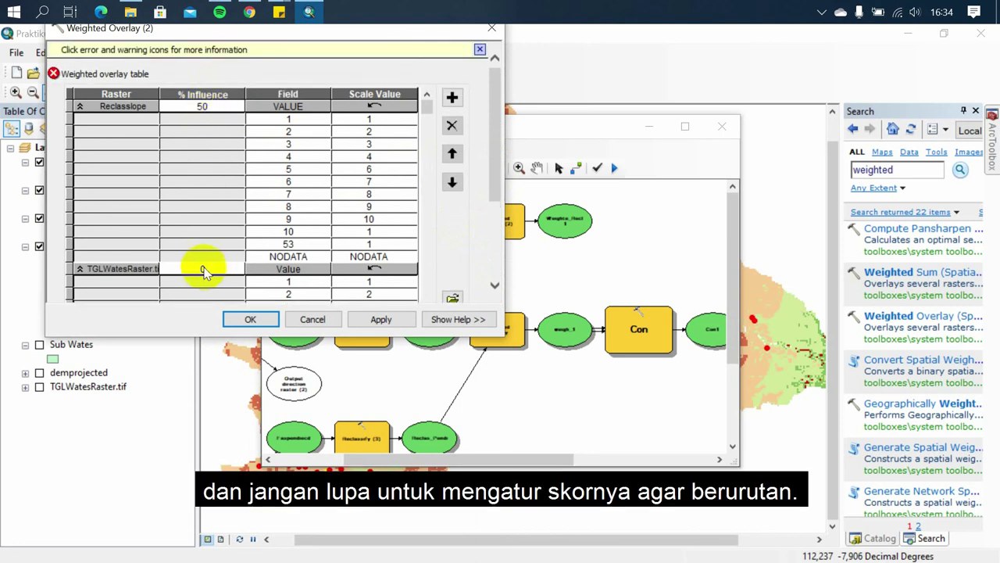
{"action": "type", "text": "50"}
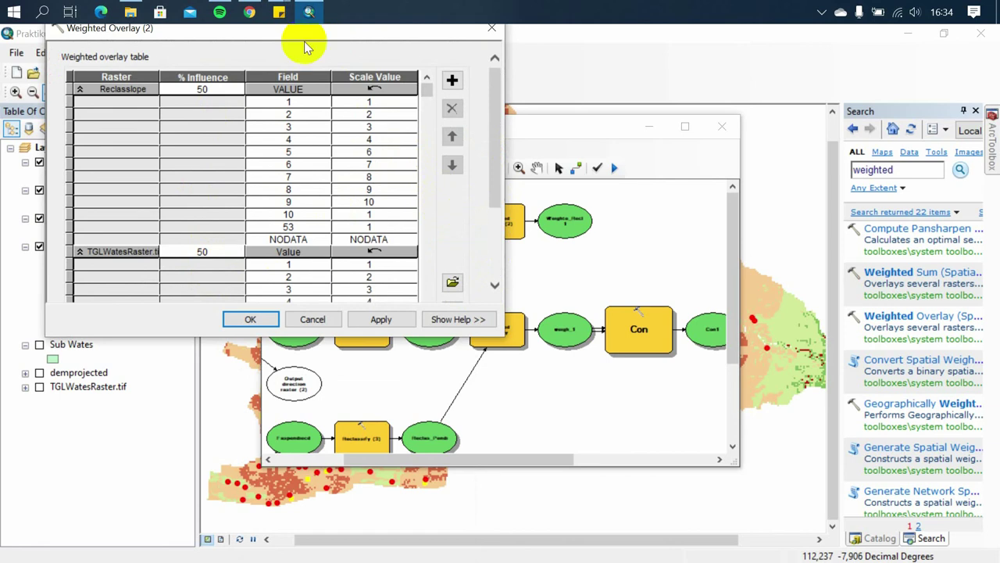
Check the scale rule in the sticky note, match the Reclasslope scale values to fields 1 to 10, and assign 10 to field 53.
{"action": "mouse_move", "coordinate": [279, 12]}
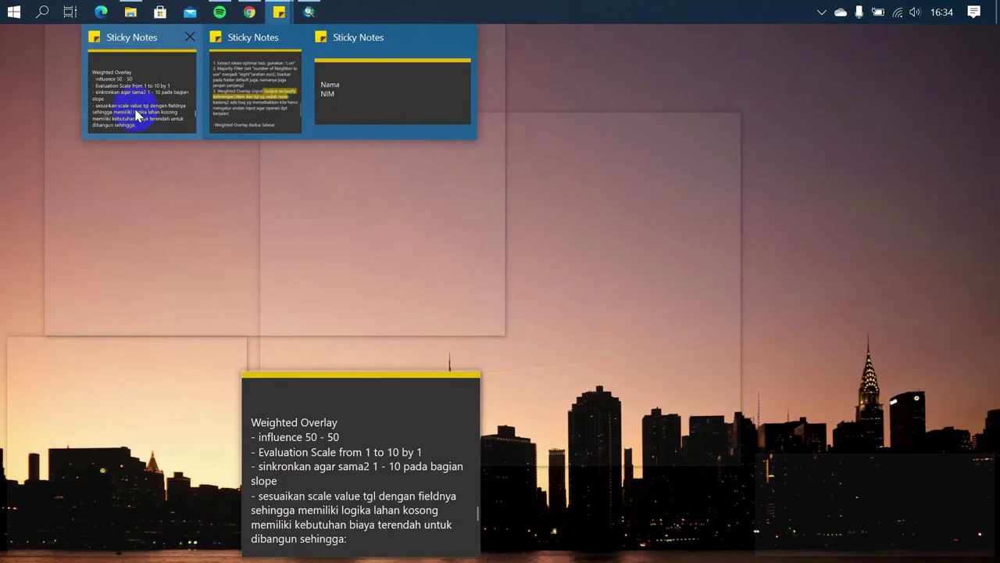
{"action": "left_click", "coordinate": [133, 112]}
{"action": "scroll", "coordinate": [368, 458], "scroll_direction": "down", "scroll_amount": 1}
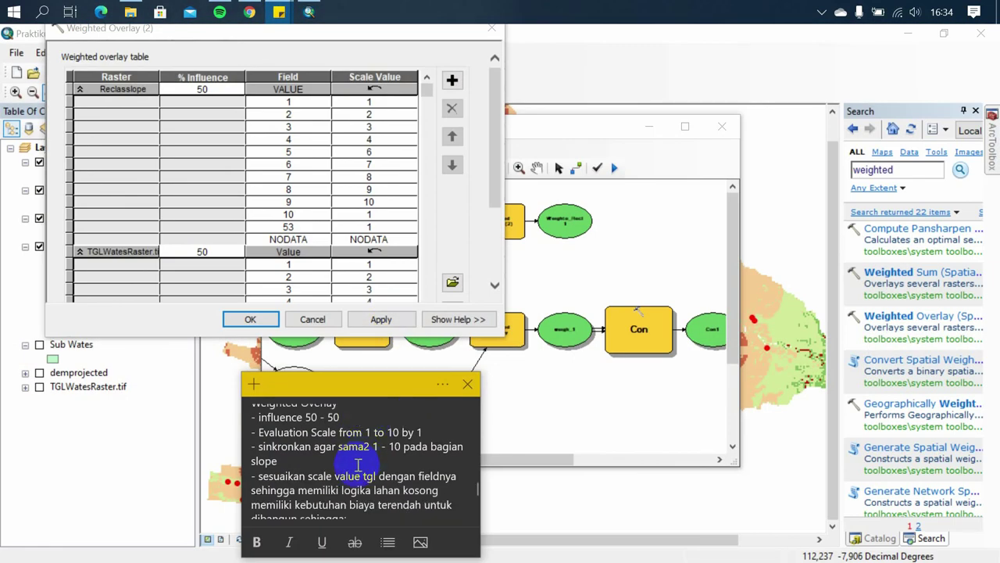
{"action": "left_click", "coordinate": [373, 157]}
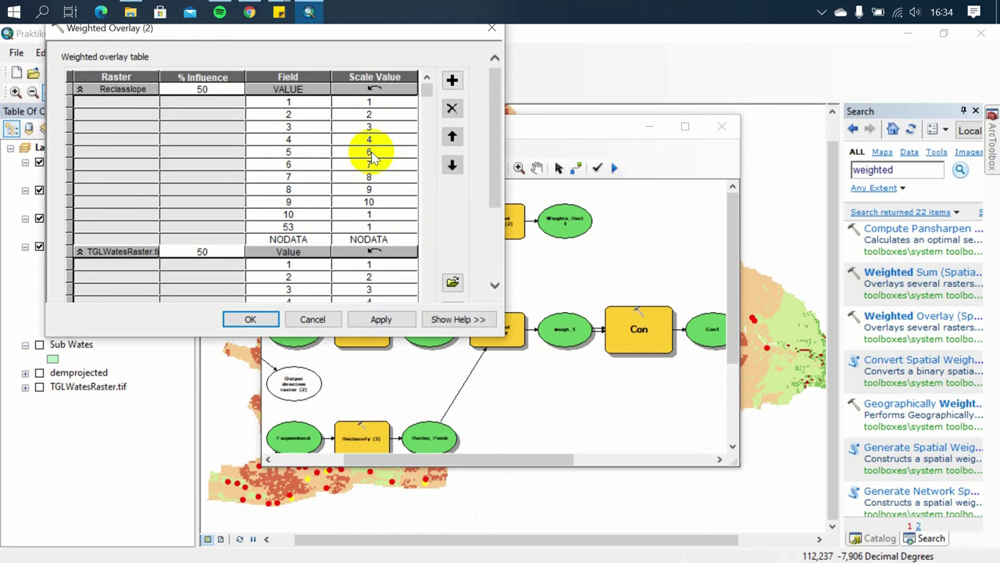
{"action": "type", "text": "5"}
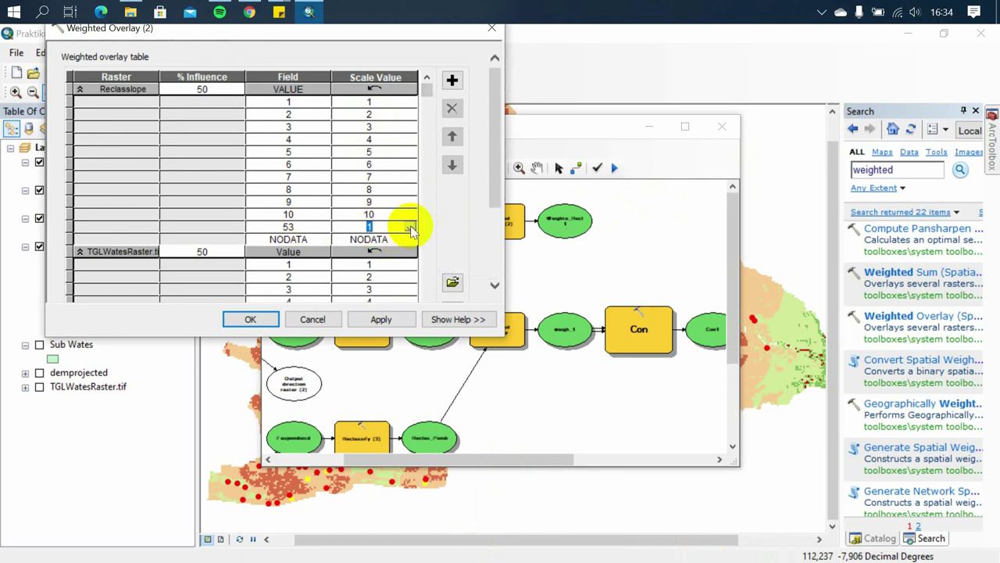
{"action": "left_click", "coordinate": [411, 226]}
{"action": "left_click", "coordinate": [331, 268]}
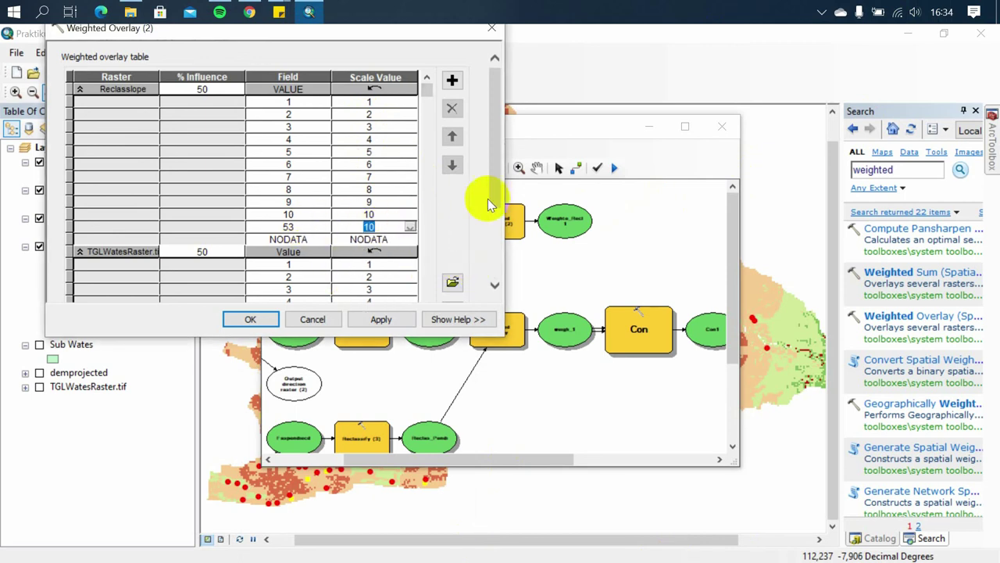
Set the TGLWatesRaster.tif scale values for fields 1 to 6 to 9, 2, 4, 5, 5 and 8.
{"action": "left_click", "coordinate": [80, 90]}
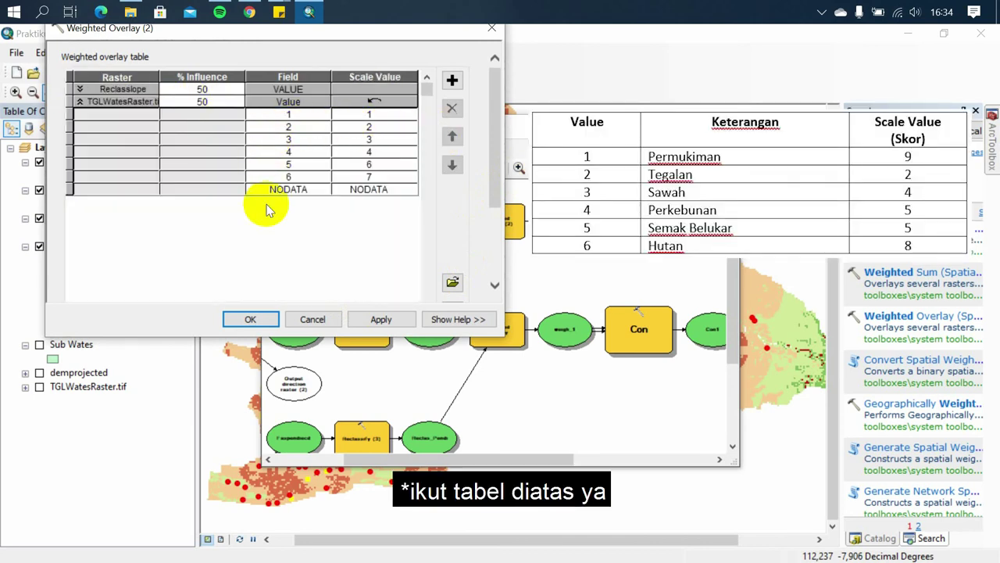
{"action": "left_click", "coordinate": [377, 115]}
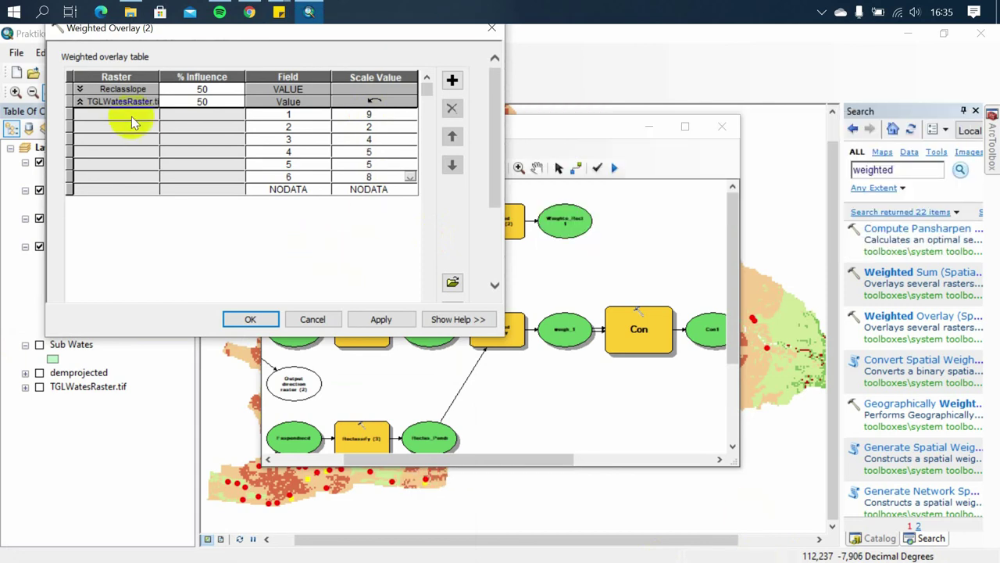
{"action": "left_click", "coordinate": [82, 104]}
Save the output raster of Weighted Overlay (2) as weigh_2 in the Praktikum2 folder and accept the tool settings.
{"action": "scroll", "coordinate": [492, 97], "scroll_direction": "down", "scroll_amount": 5}
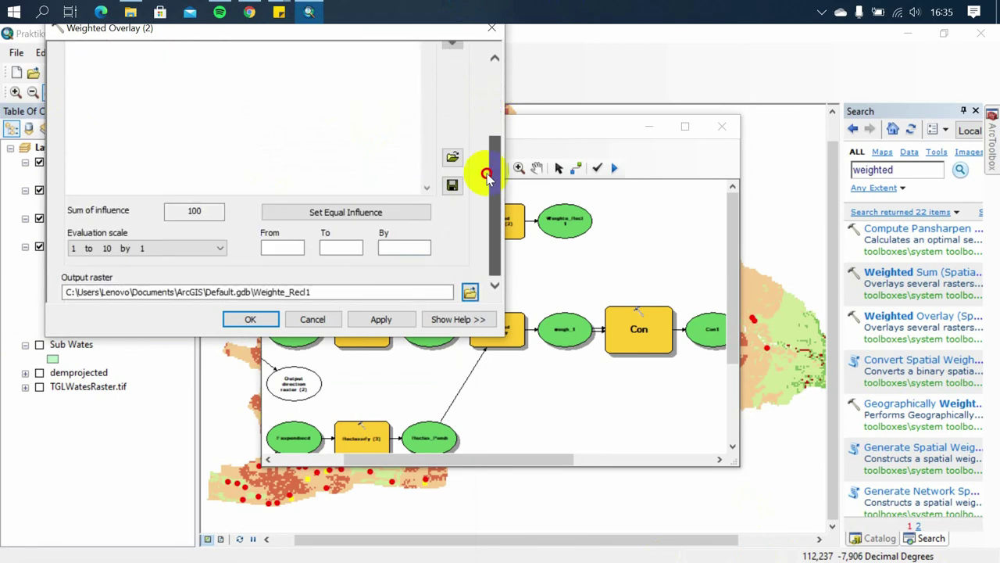
{"action": "left_click", "coordinate": [326, 290]}
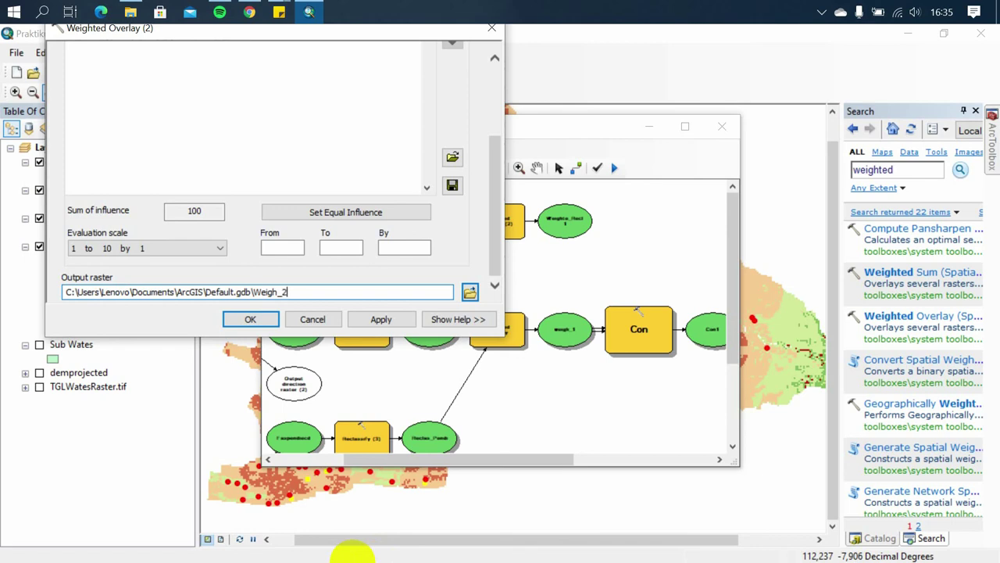
{"action": "left_click", "coordinate": [279, 12]}
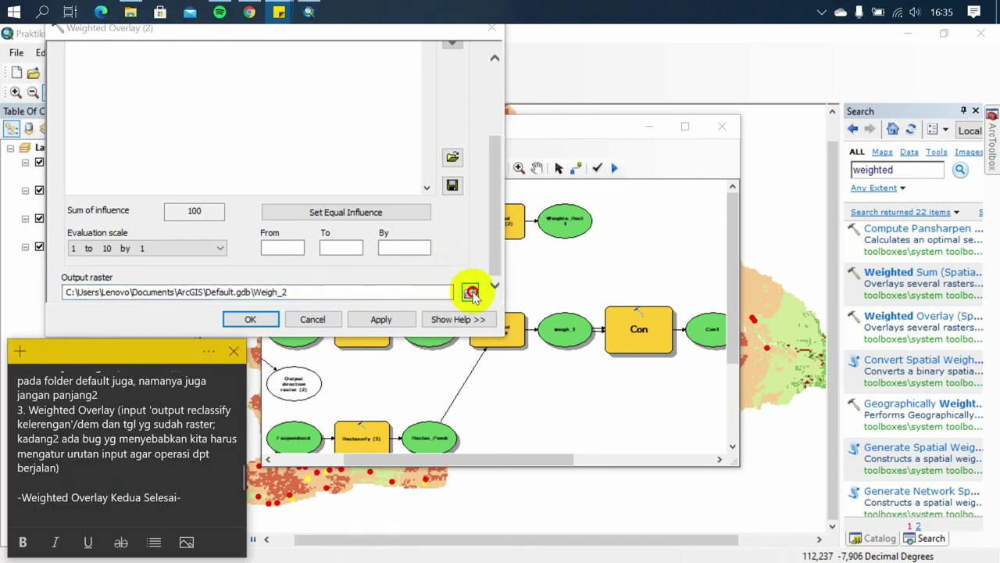
{"action": "left_click", "coordinate": [471, 293]}
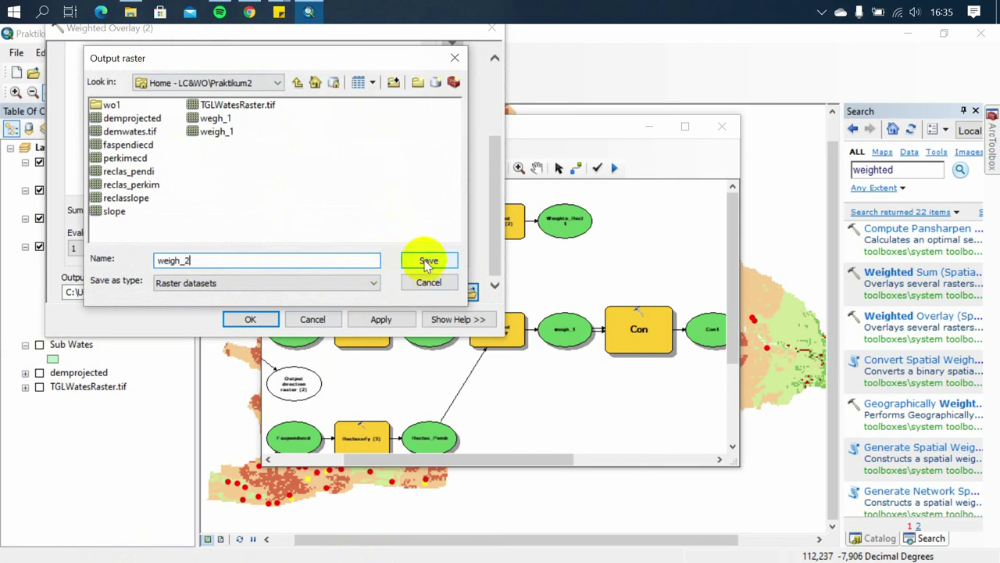
{"action": "left_click", "coordinate": [426, 263]}
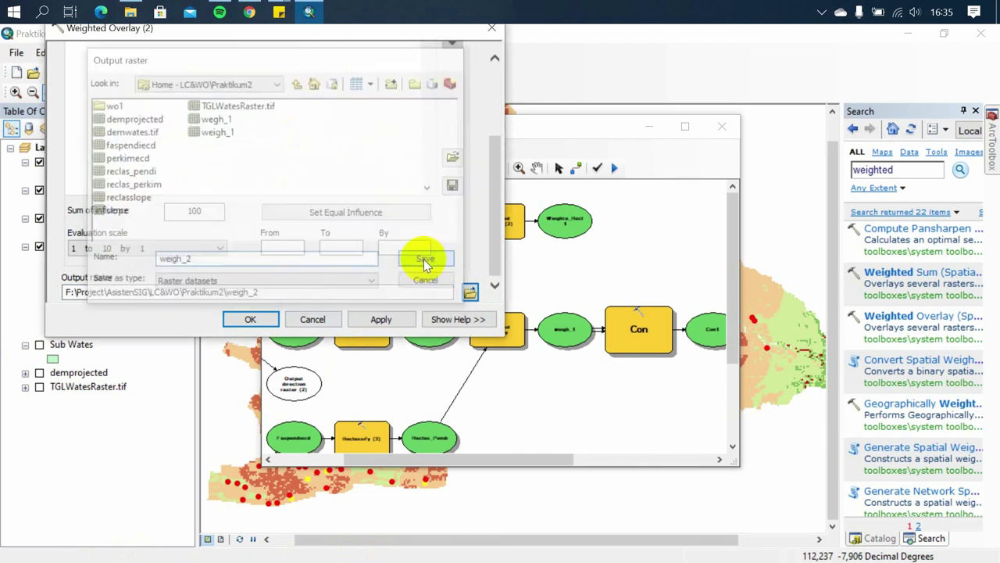
{"action": "left_click", "coordinate": [256, 319]}
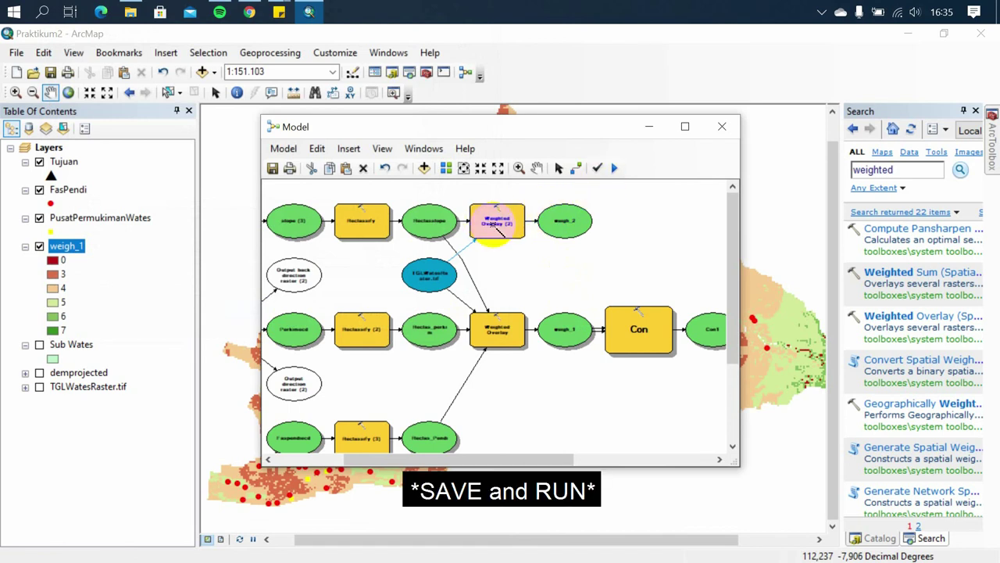
Save the model and run Weighted Overlay (2).
{"action": "left_click", "coordinate": [272, 170]}
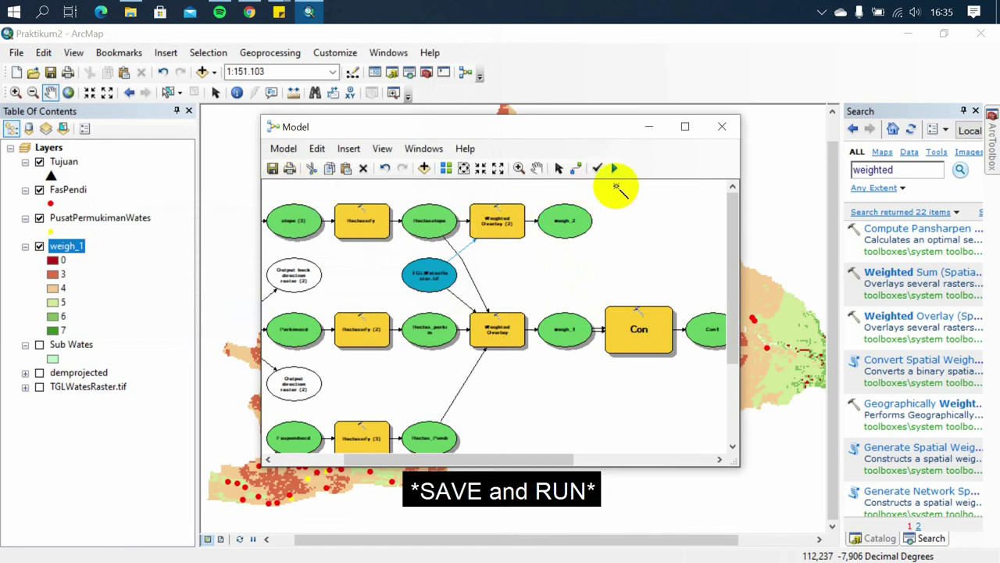
{"action": "right_click", "coordinate": [485, 222]}
{"action": "left_click", "coordinate": [518, 266]}
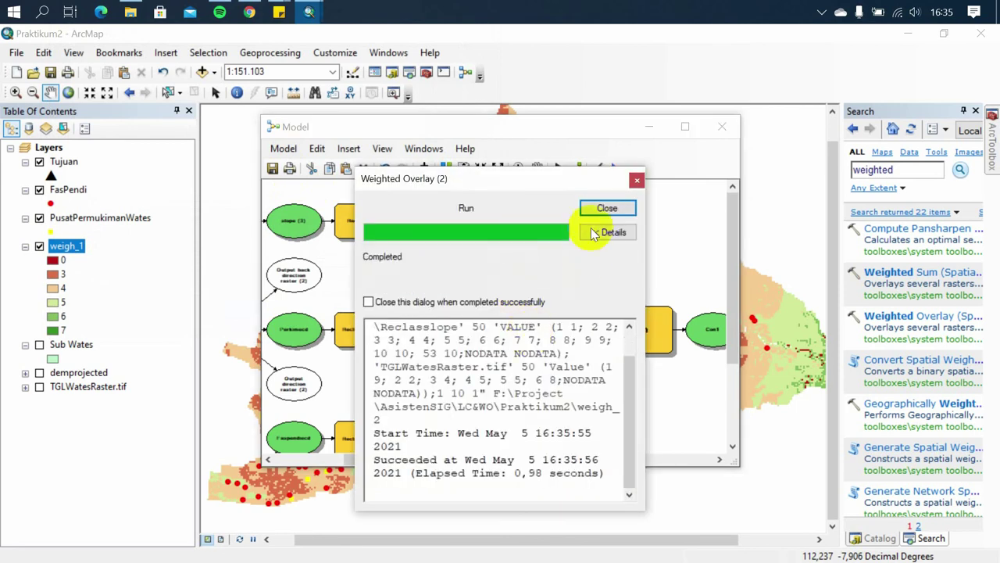
{"action": "left_click", "coordinate": [606, 209]}
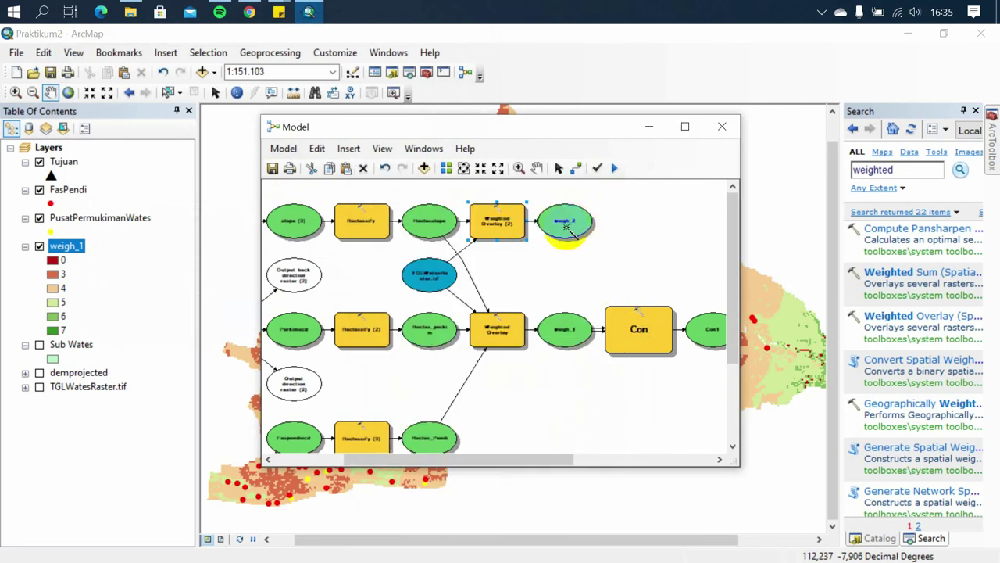
Add the weigh_2 output to the map display, minimize the model window, and hide and collapse the weigh_1 layer.
{"action": "right_click", "coordinate": [567, 225]}
{"action": "left_click", "coordinate": [600, 289]}
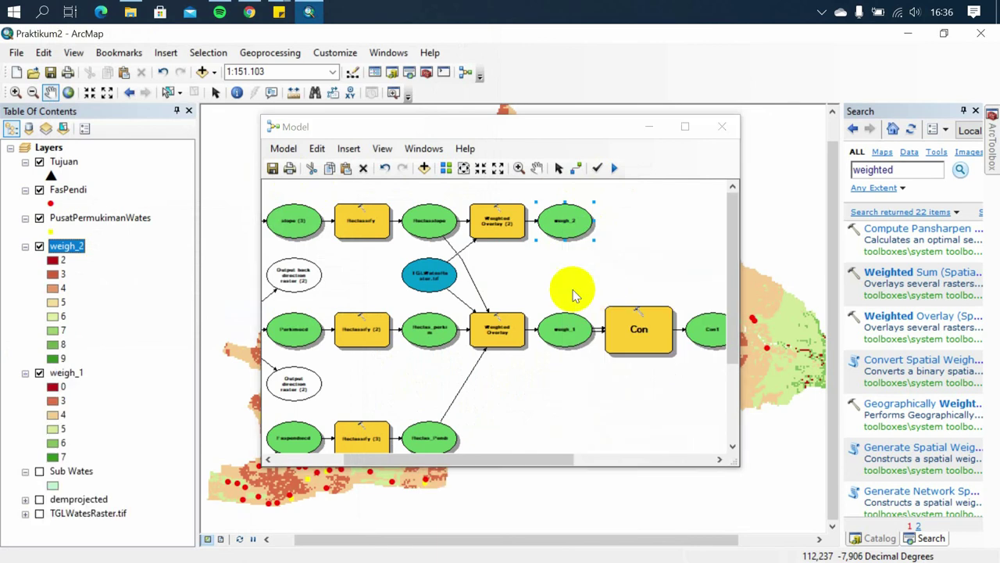
{"action": "left_click", "coordinate": [648, 126]}
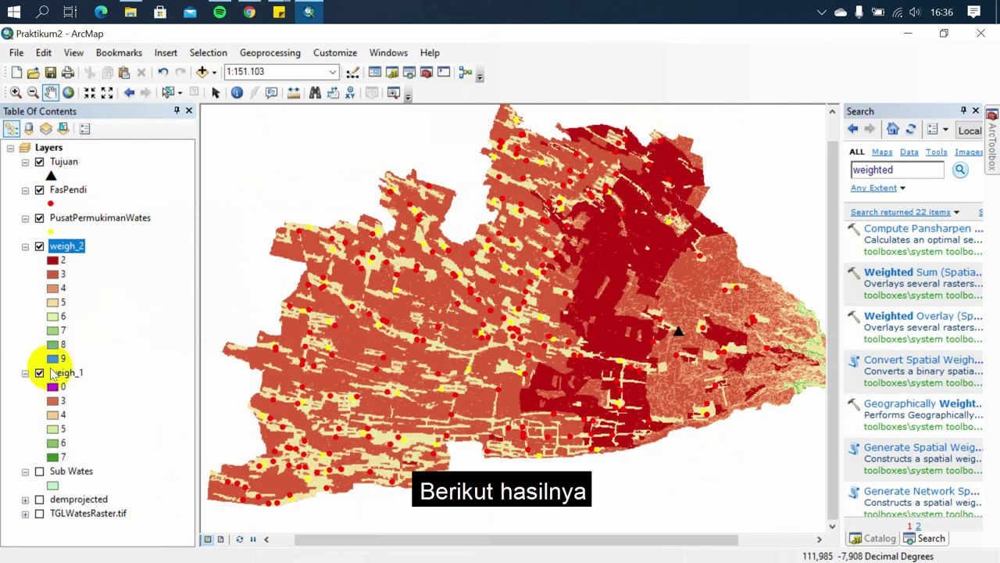
{"action": "left_click", "coordinate": [39, 373]}
{"action": "left_click", "coordinate": [25, 373]}
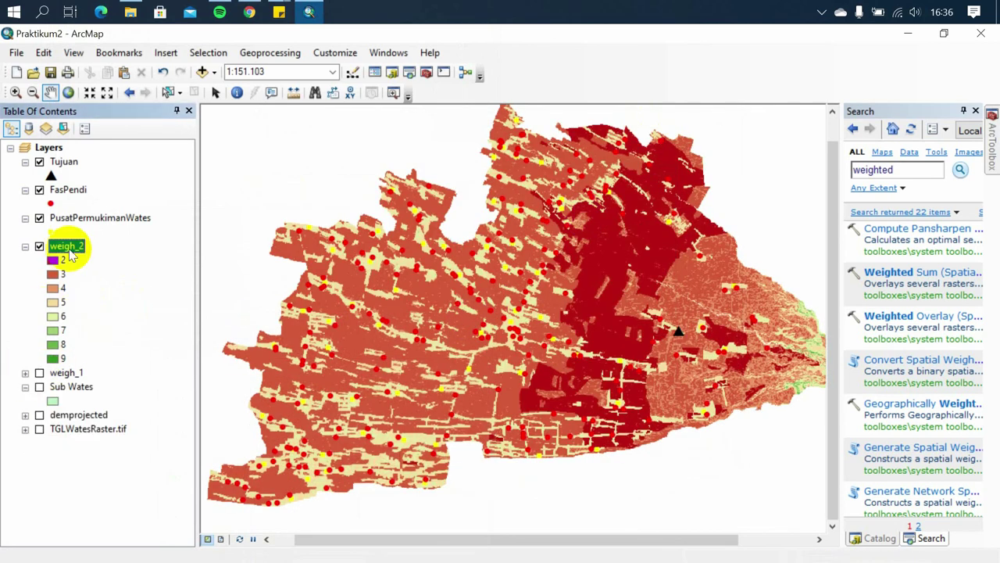
Apply a green-to-red color scheme to the unique values of the weigh_2 layer.
{"action": "right_click", "coordinate": [70, 249]}
{"action": "left_click", "coordinate": [172, 458]}
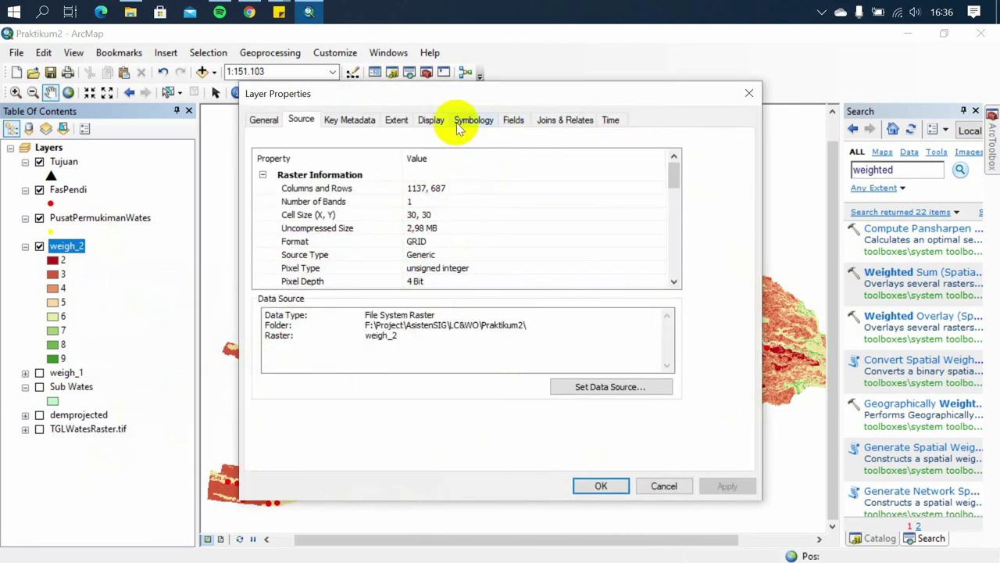
{"action": "left_click", "coordinate": [468, 122]}
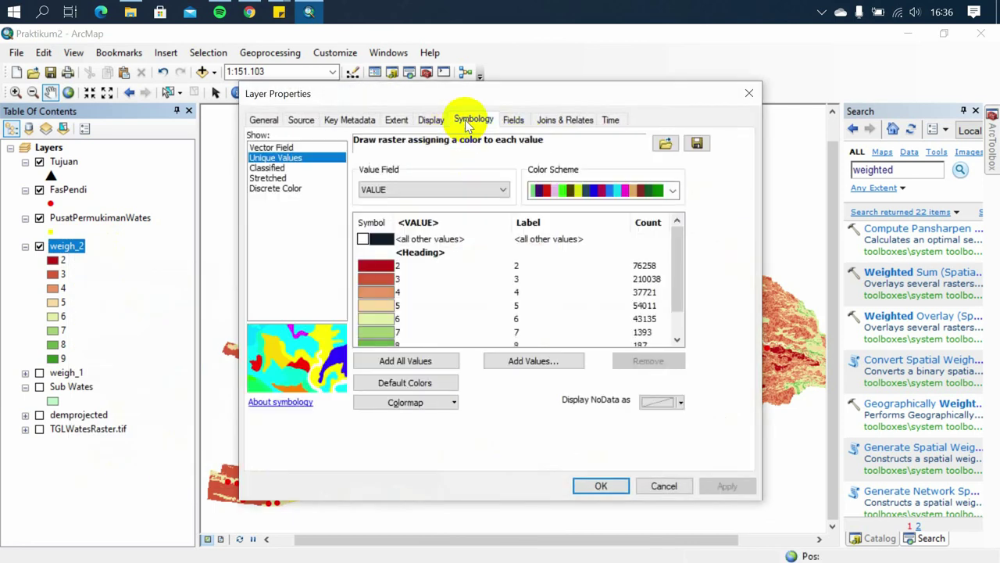
{"action": "left_click", "coordinate": [669, 193]}
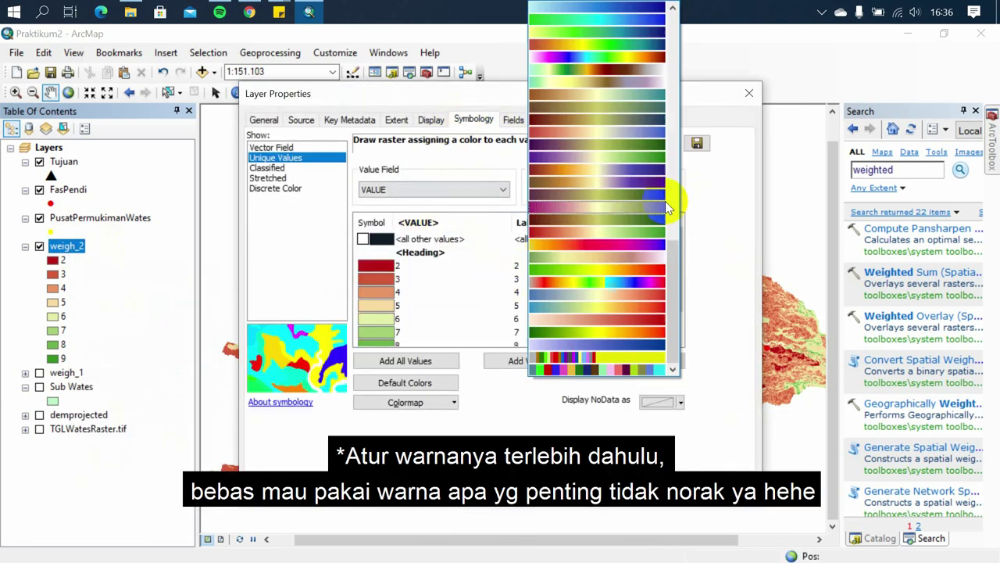
{"action": "left_click", "coordinate": [586, 272]}
{"action": "left_click", "coordinate": [601, 486]}
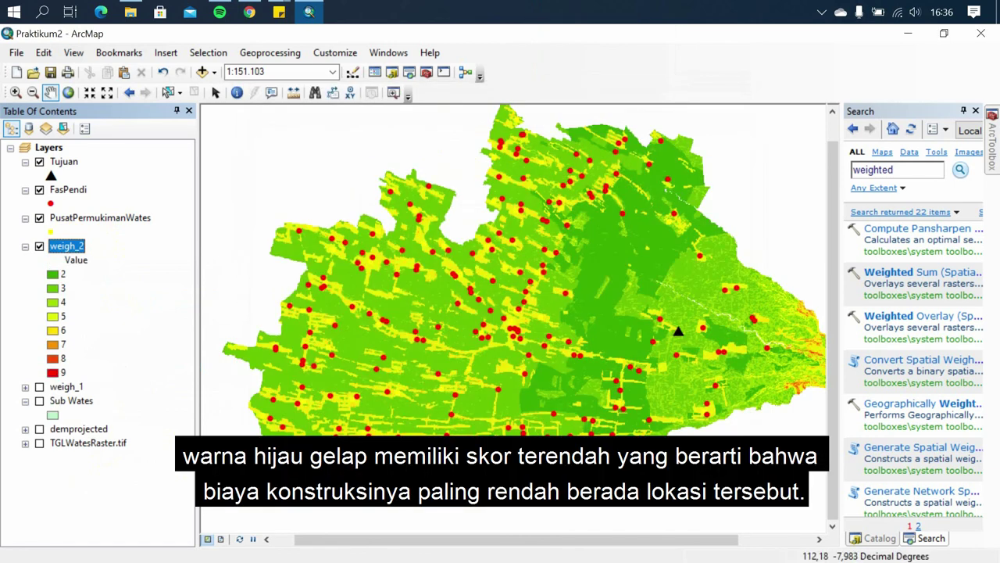
Change the PusatPermukimanWates point symbol to a black Pentagon 1 and reduce its size.
{"action": "left_click", "coordinate": [53, 233]}
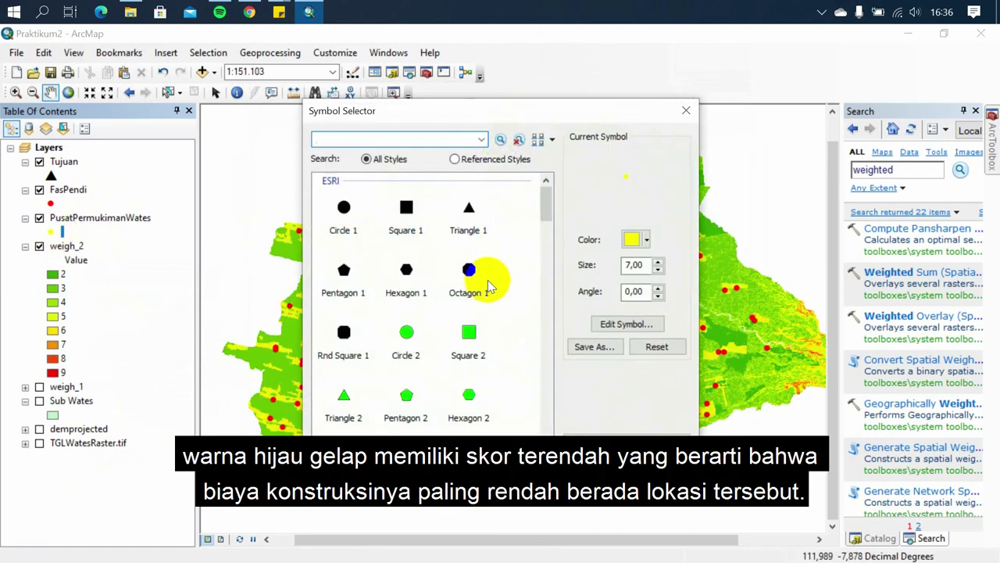
{"action": "left_click", "coordinate": [344, 270]}
{"action": "left_click", "coordinate": [591, 465]}
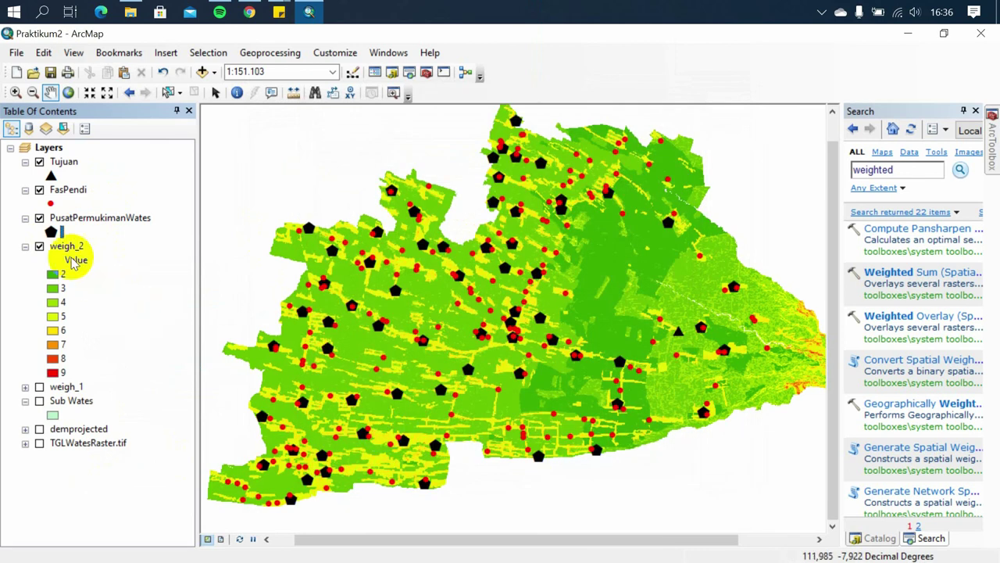
{"action": "left_click", "coordinate": [52, 232]}
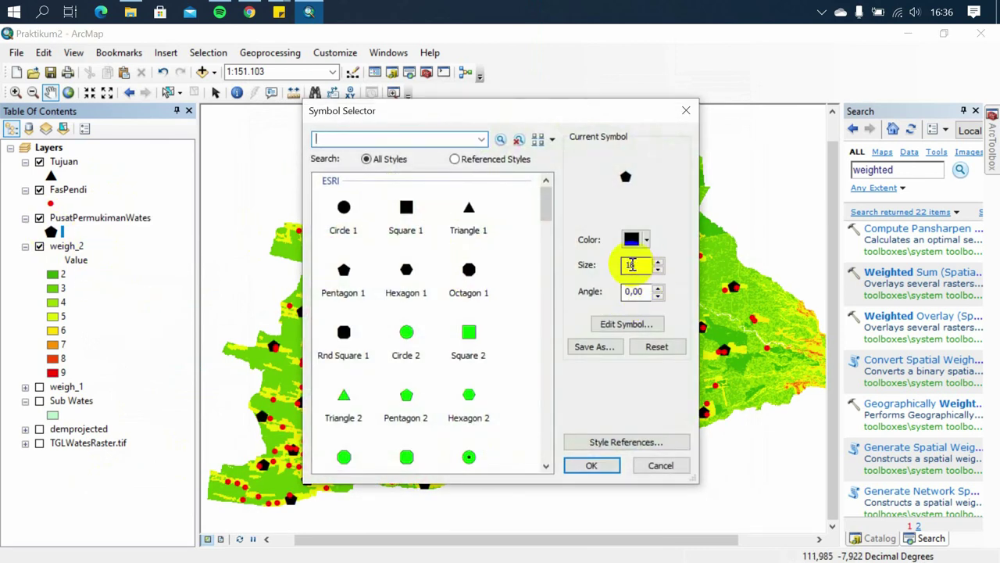
{"action": "left_click", "coordinate": [592, 465]}
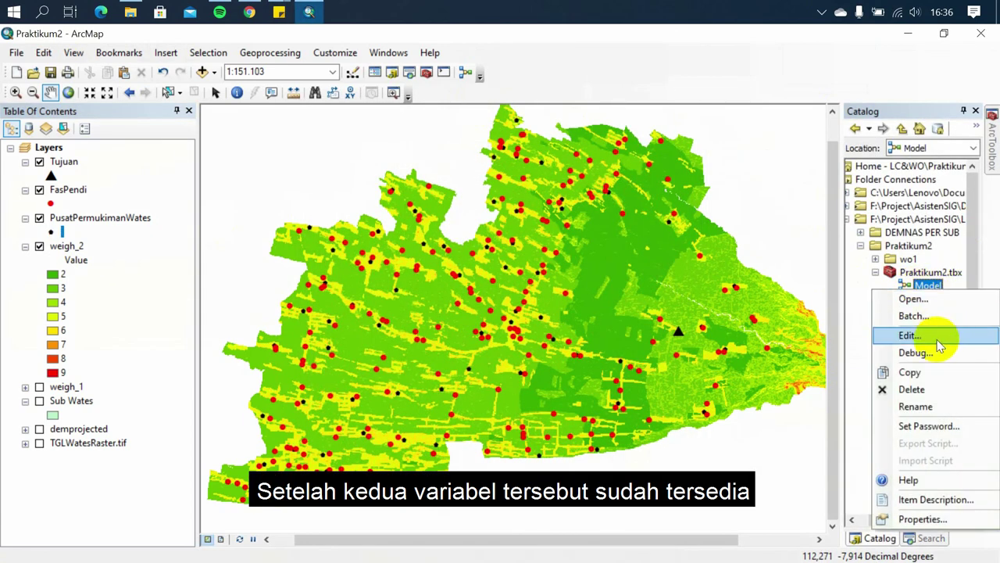
Reopen the model from Praktikum2.tbx for editing and check the Least Cost Distance instructions in the sticky note.
{"action": "left_click", "coordinate": [938, 336]}
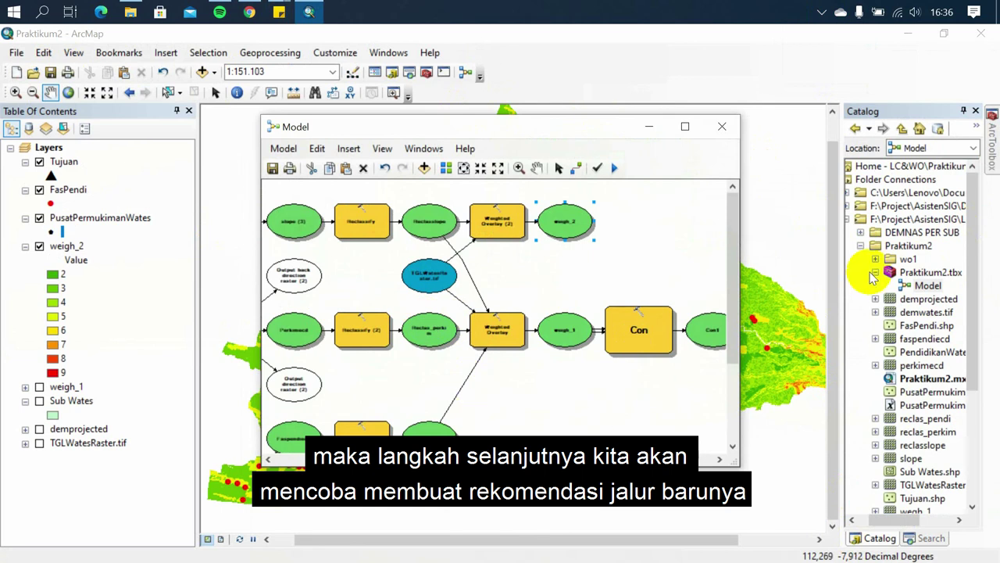
{"action": "left_click", "coordinate": [928, 538]}
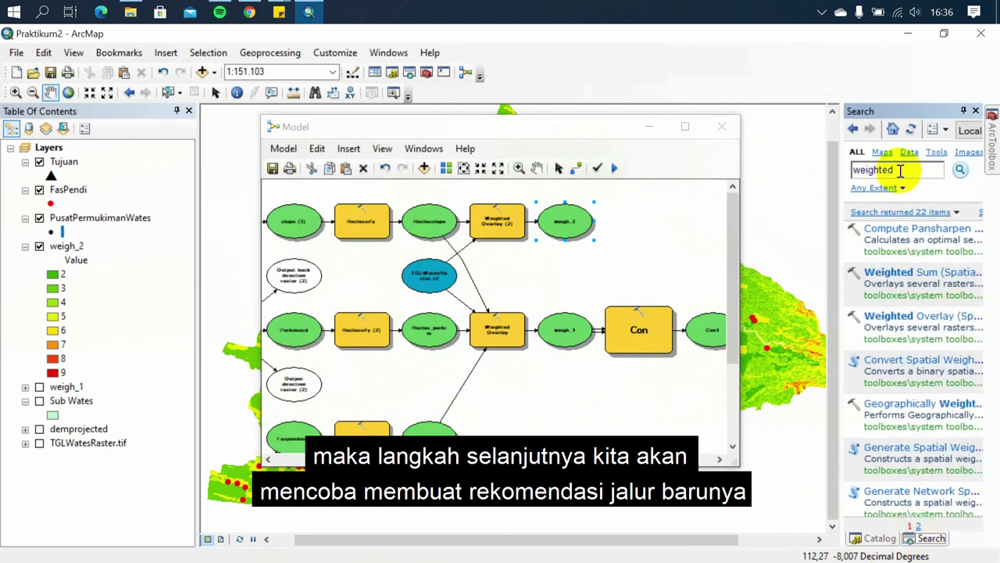
{"action": "mouse_move", "coordinate": [277, 11]}
{"action": "left_click", "coordinate": [194, 88]}
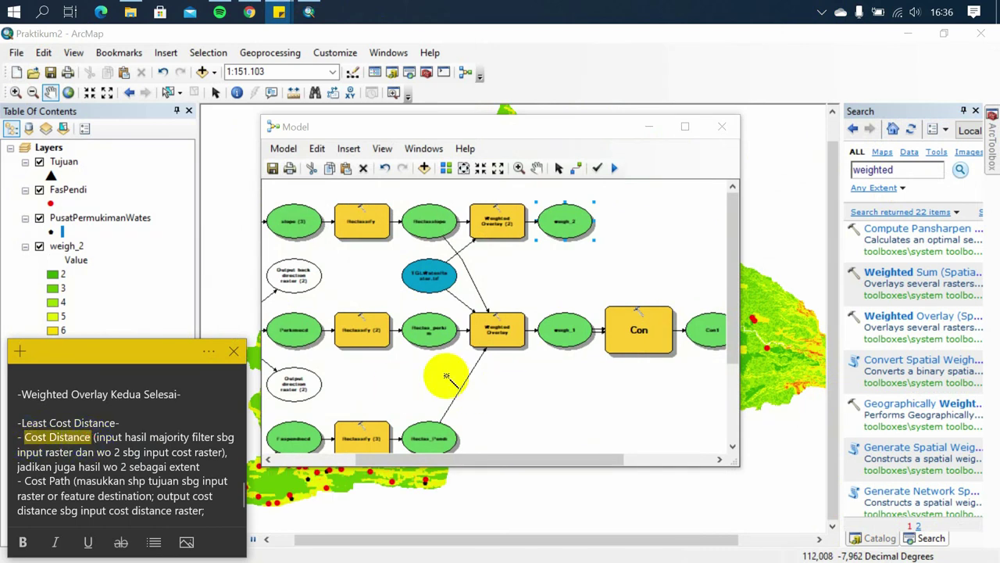
Search for the Cost Distance tool and add it to the model in the empty area above Majority Filter.
{"action": "left_click", "coordinate": [887, 167]}
{"action": "double_click", "coordinate": [889, 169]}
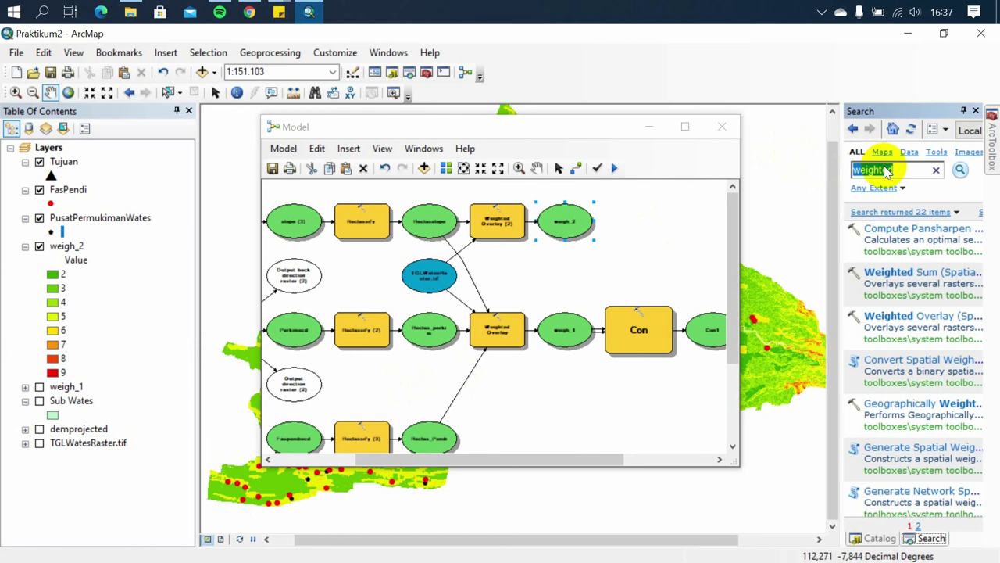
{"action": "type", "text": "Cost Distance"}
{"action": "key", "text": "Return"}
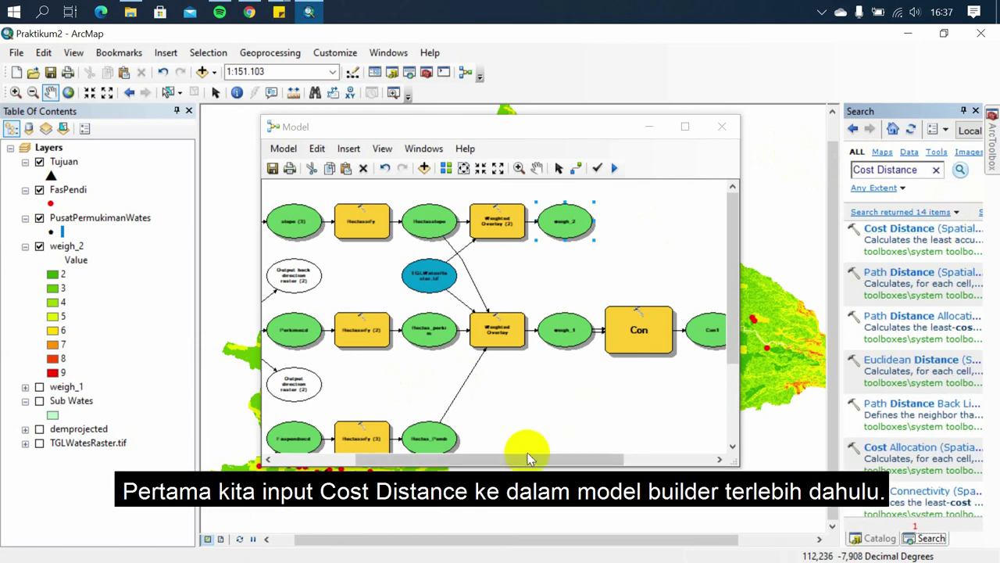
{"action": "left_click_drag", "start_coordinate": [528, 458], "coordinate": [700, 442]}
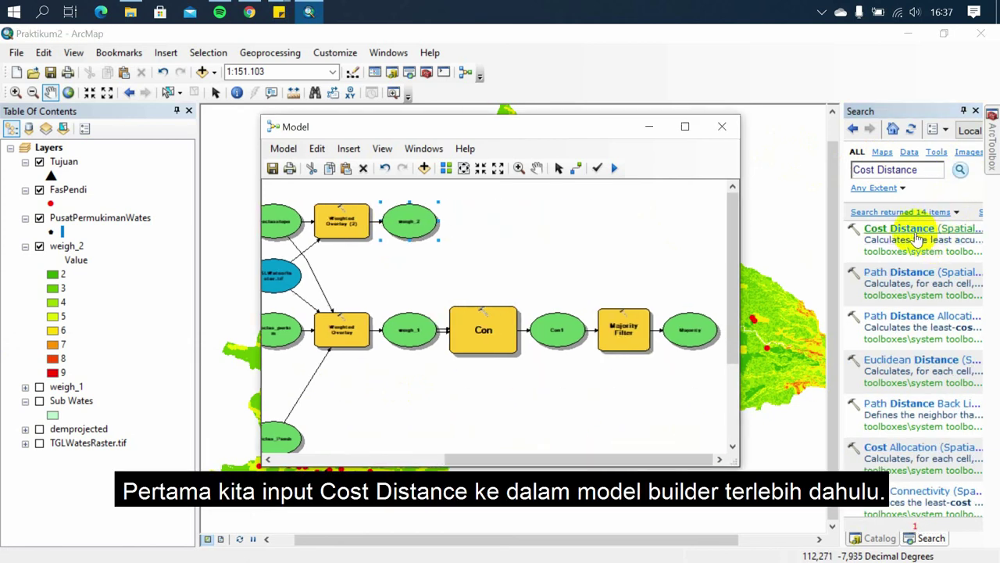
{"action": "left_click_drag", "start_coordinate": [912, 235], "coordinate": [575, 252]}
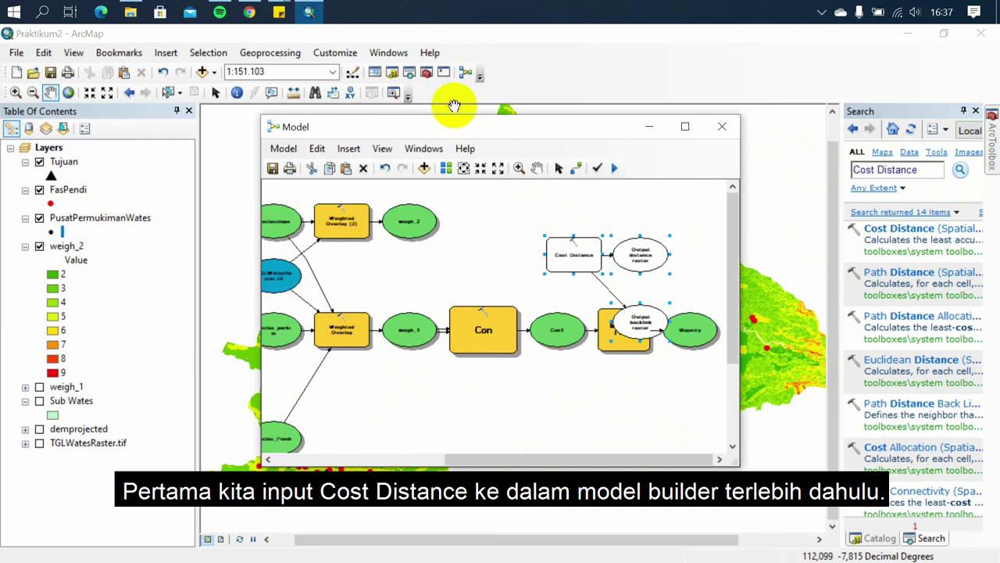
Connect the Majority Filter output to Cost Distance as the input raster or feature source data.
{"action": "right_click", "coordinate": [571, 248]}
{"action": "left_click", "coordinate": [599, 257]}
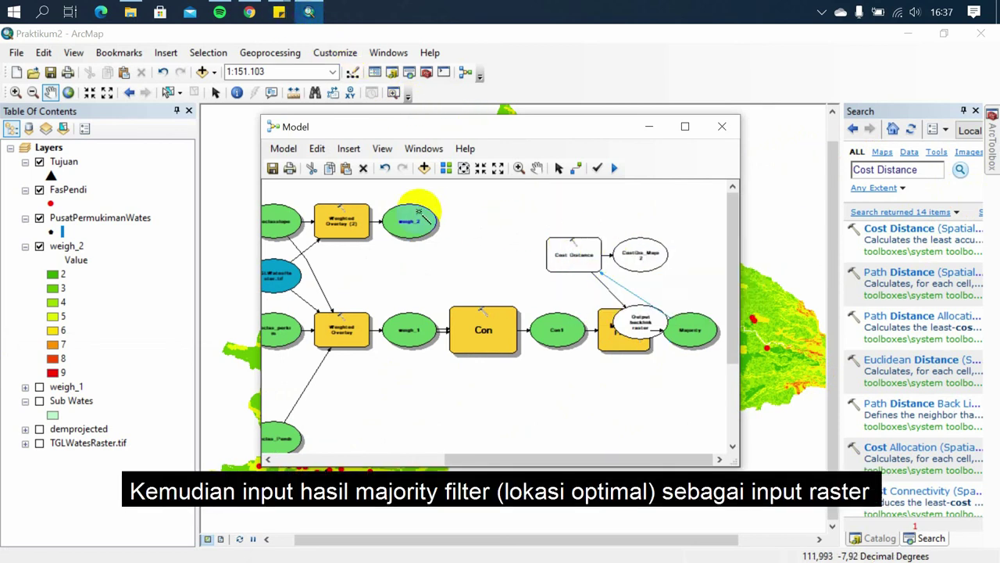
Connect weigh_2 to Cost Distance as the input cost raster and also as its Extent environment.
{"action": "left_click", "coordinate": [548, 251]}
{"action": "left_click", "coordinate": [592, 274]}
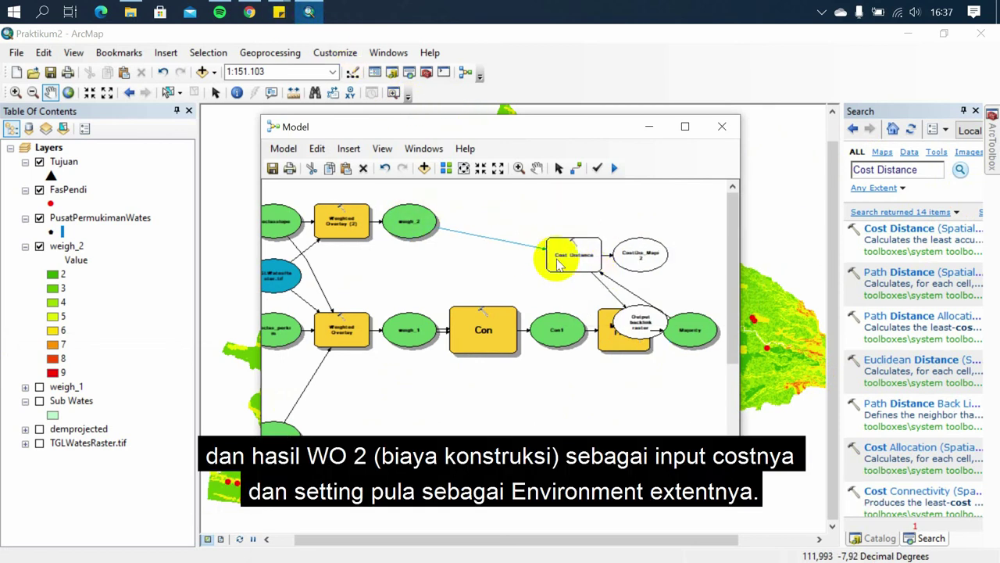
{"action": "left_click", "coordinate": [418, 223]}
{"action": "left_click", "coordinate": [578, 254]}
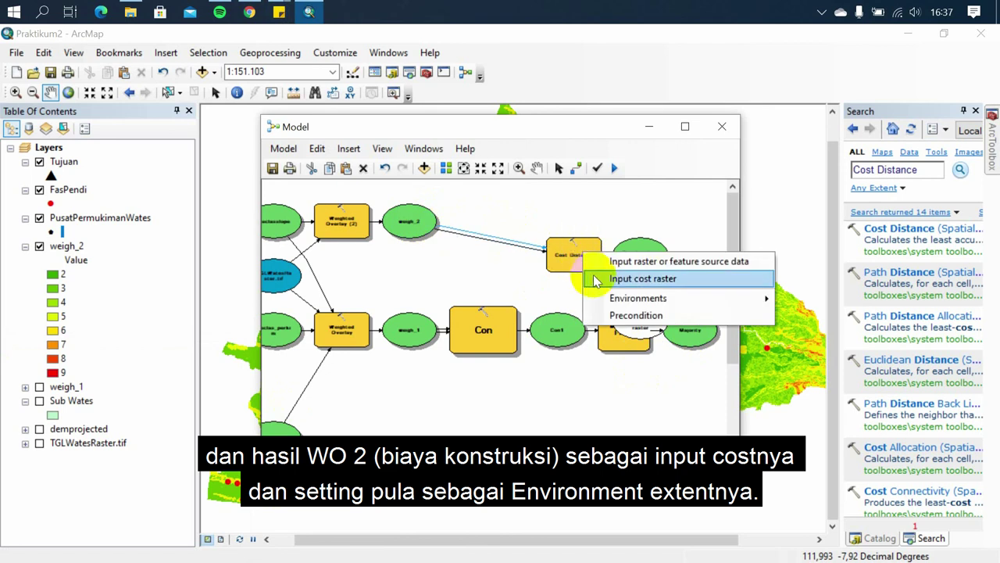
{"action": "mouse_move", "coordinate": [757, 302]}
{"action": "left_click", "coordinate": [813, 316]}
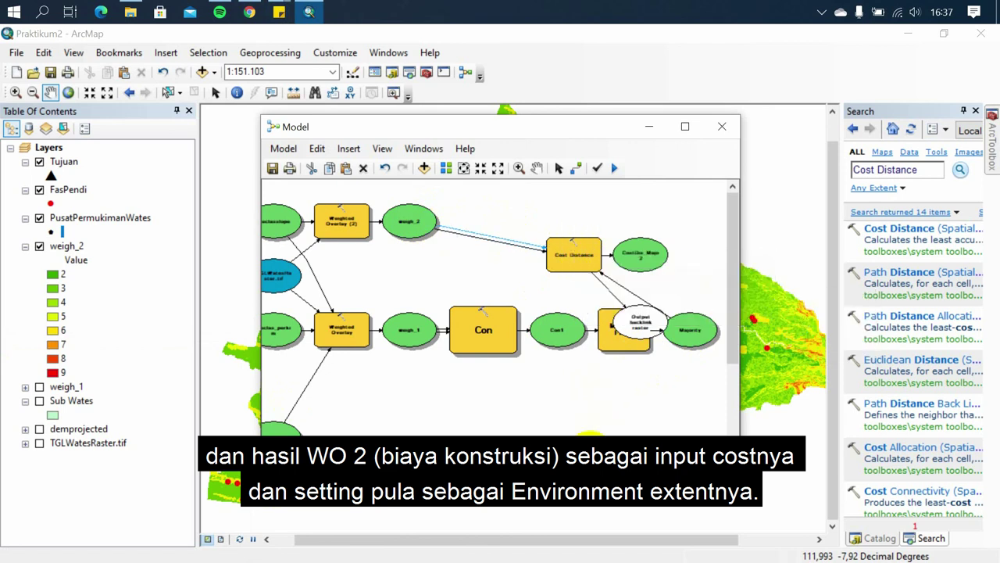
Set Cost Distance's output distance raster to Costdis and its output backlink raster to Backlink in the Praktikum2 folder.
{"action": "double_click", "coordinate": [571, 258]}
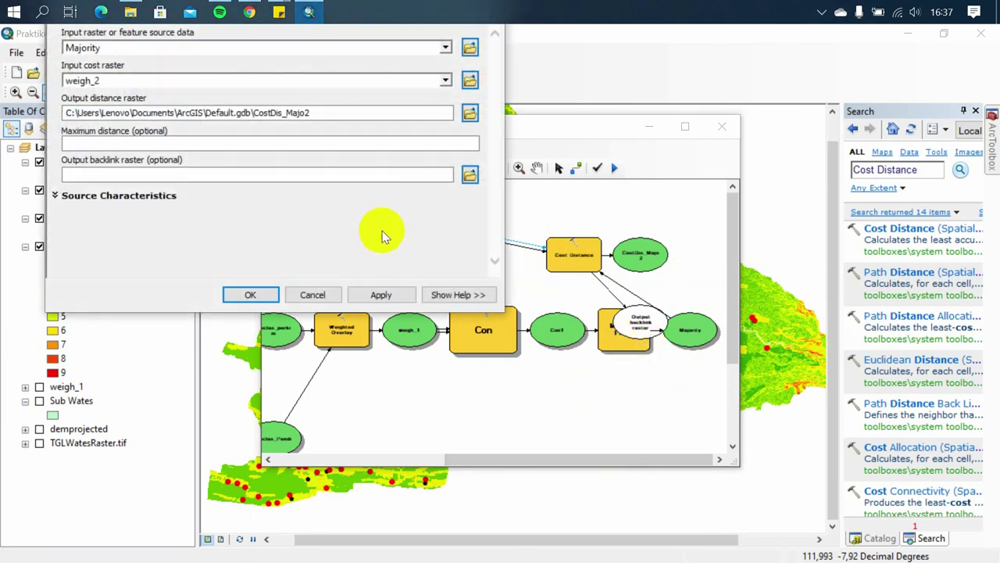
{"action": "left_click", "coordinate": [470, 114]}
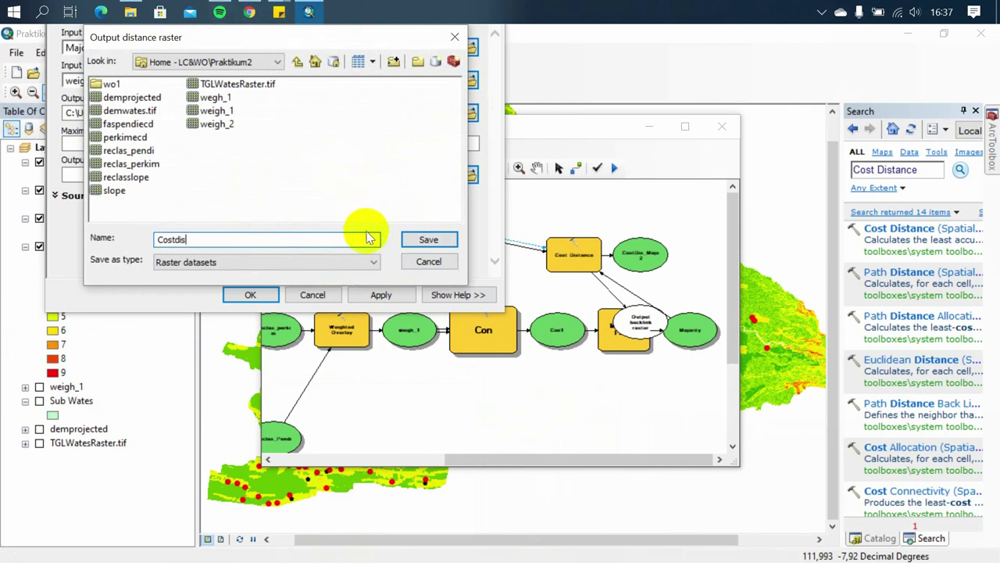
{"action": "left_click", "coordinate": [410, 239]}
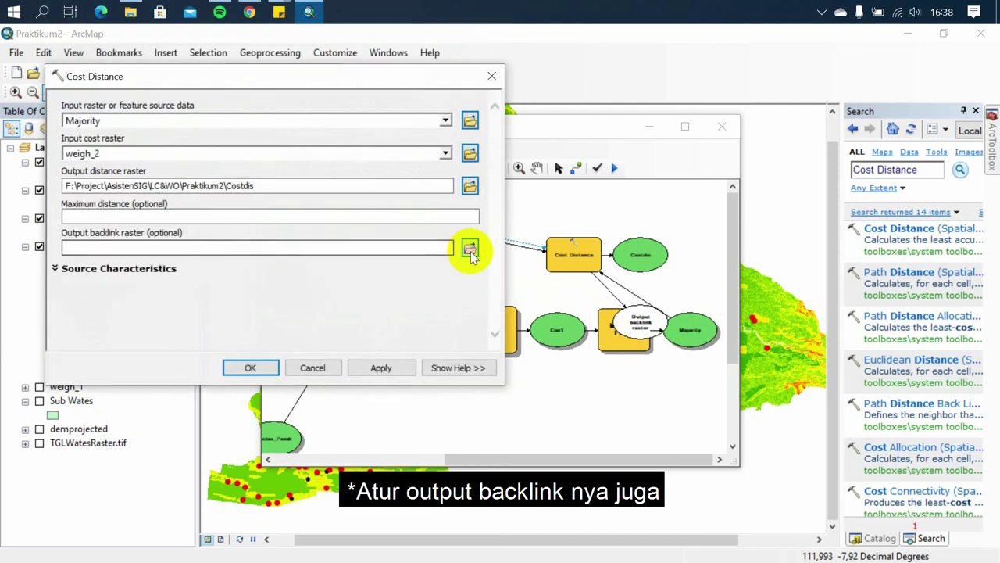
{"action": "left_click", "coordinate": [470, 248]}
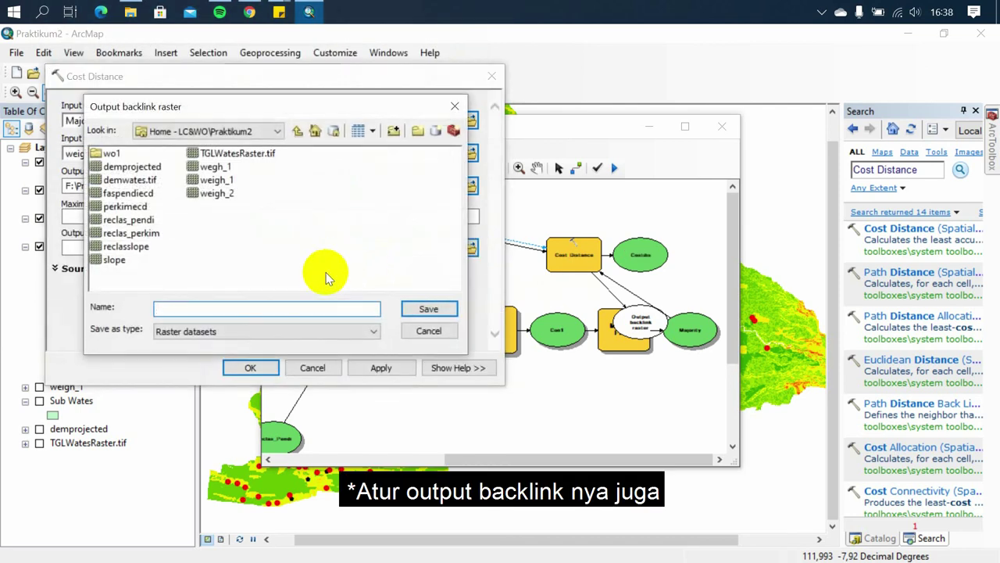
{"action": "type", "text": "Backlink"}
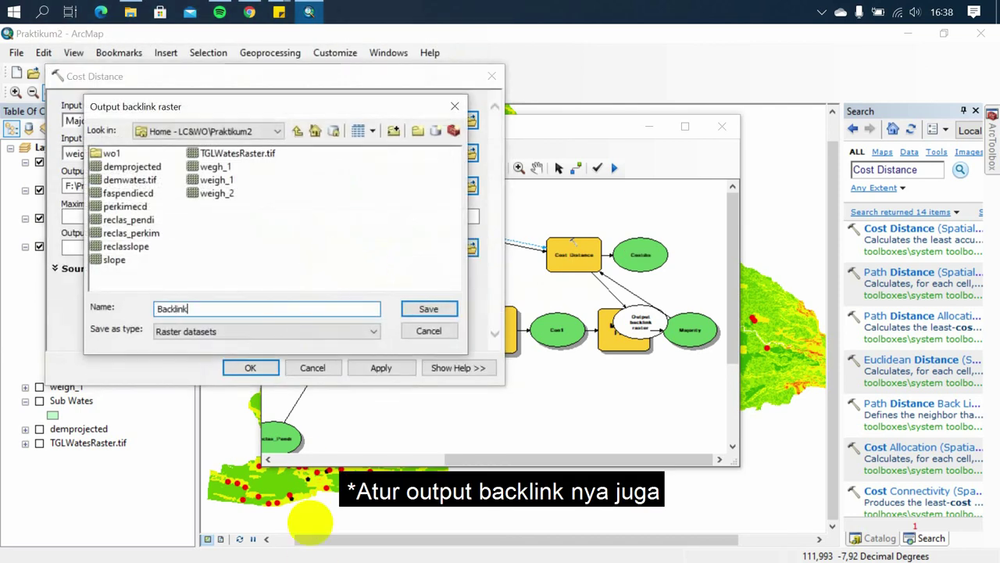
{"action": "left_click", "coordinate": [429, 308]}
{"action": "left_click", "coordinate": [250, 367]}
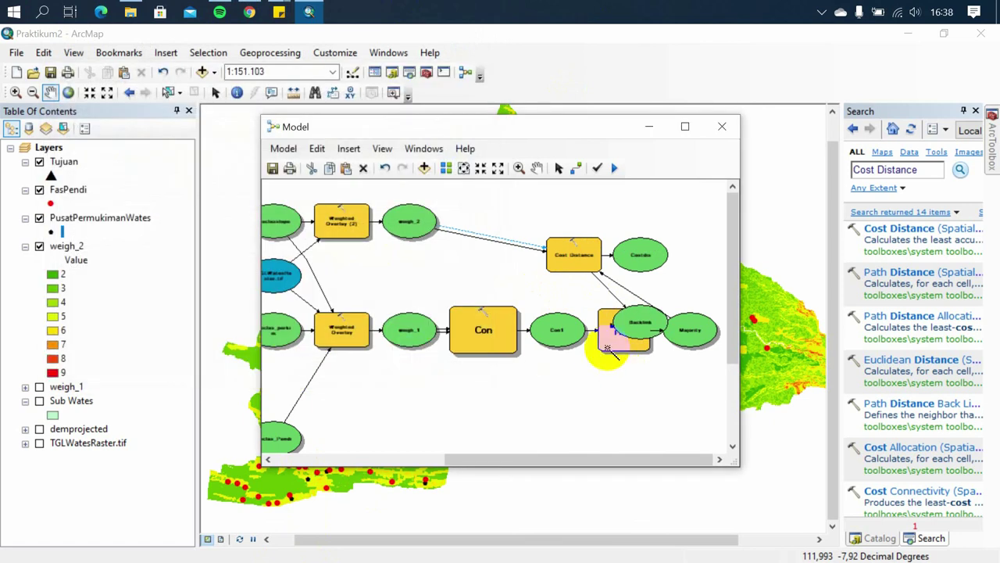
Auto-arrange the model diagram and add the Cost Path tool below the Backlink output.
{"action": "left_click", "coordinate": [446, 168]}
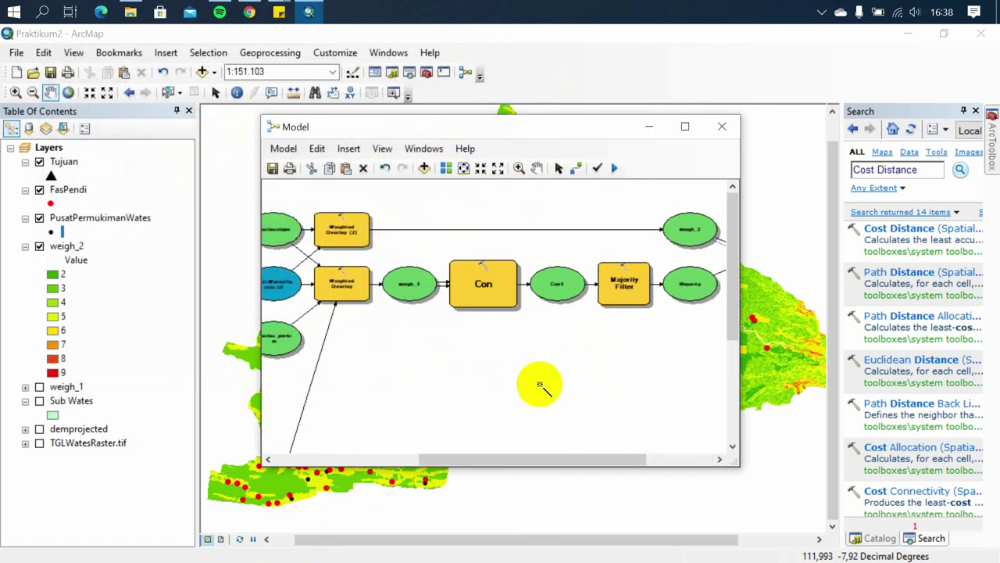
{"action": "left_click_drag", "start_coordinate": [476, 459], "coordinate": [566, 461]}
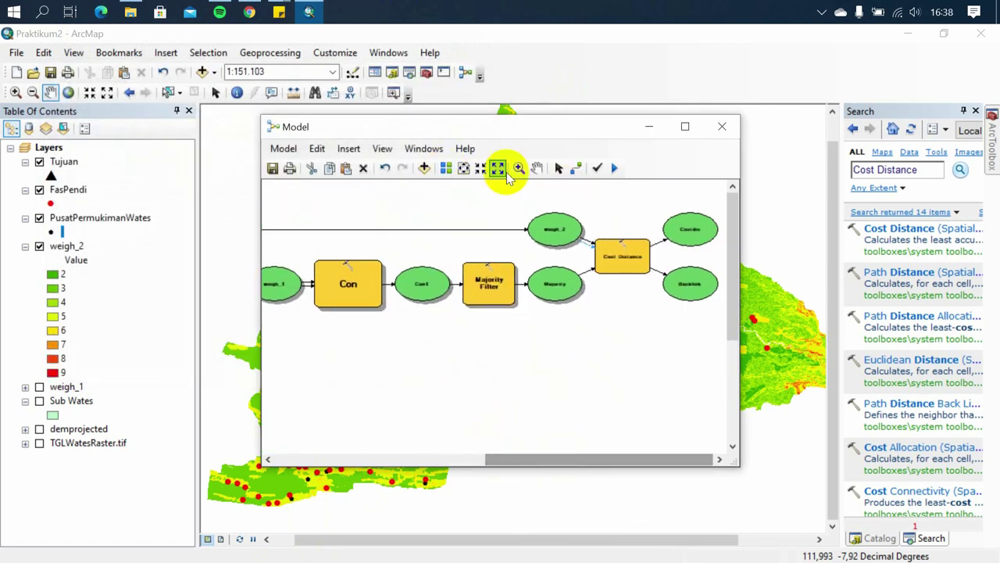
{"action": "triple_click", "coordinate": [906, 170]}
{"action": "type", "text": "Cost Path"}
{"action": "left_click", "coordinate": [962, 172]}
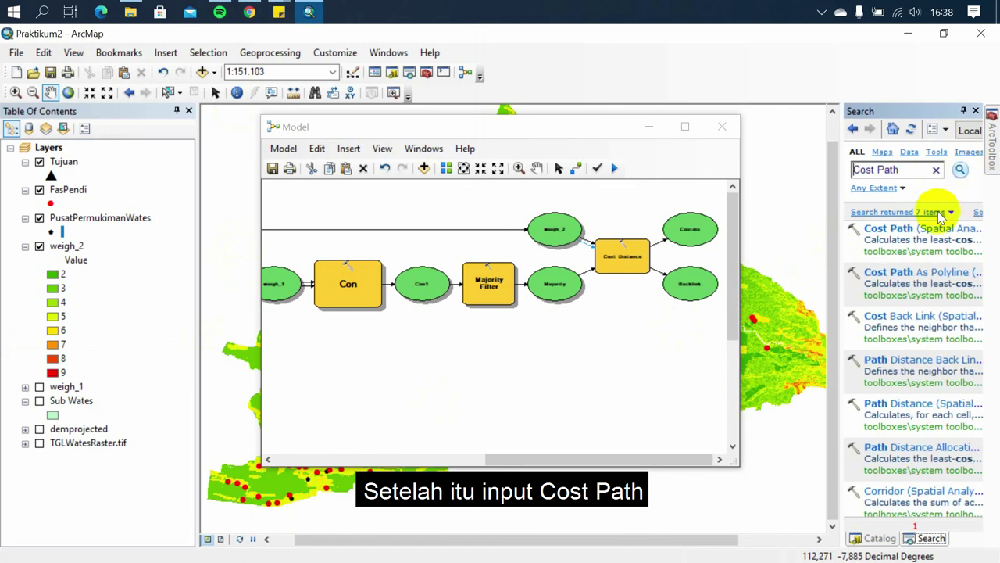
{"action": "left_click_drag", "start_coordinate": [923, 233], "coordinate": [666, 338]}
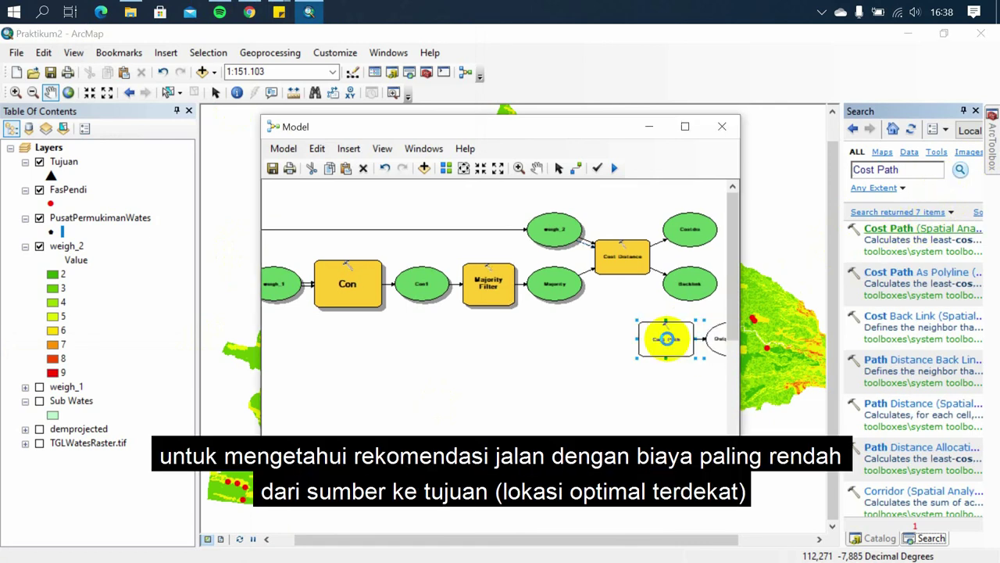
Check the Cost Path instructions in the sticky note.
{"action": "left_click", "coordinate": [279, 11]}
{"action": "left_click", "coordinate": [266, 91]}
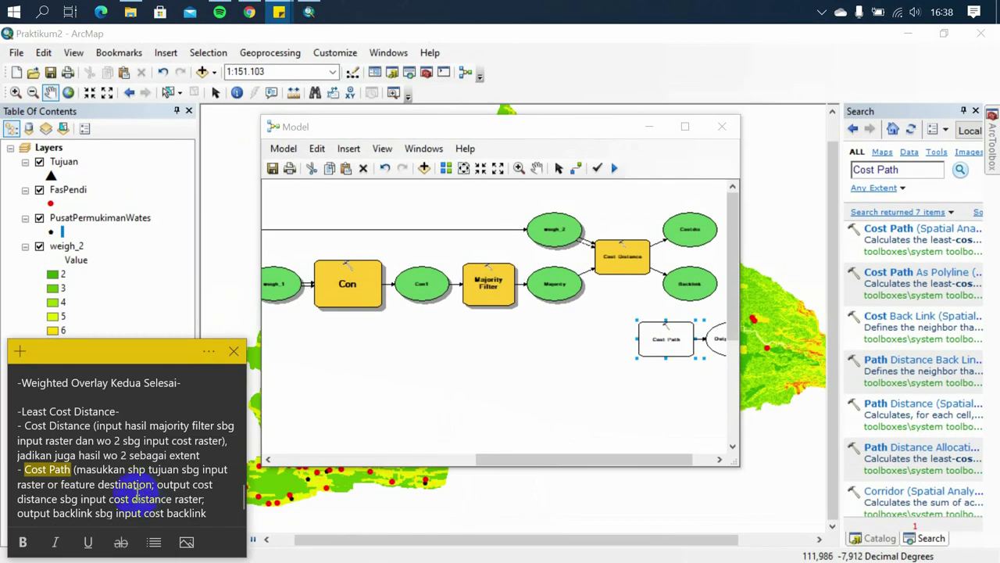
{"action": "scroll", "coordinate": [137, 488], "scroll_direction": "down", "scroll_amount": 1}
Add the Tujuan layer to the model and connect it to Cost Path as the input raster or feature destination data.
{"action": "left_click_drag", "start_coordinate": [63, 161], "coordinate": [547, 354]}
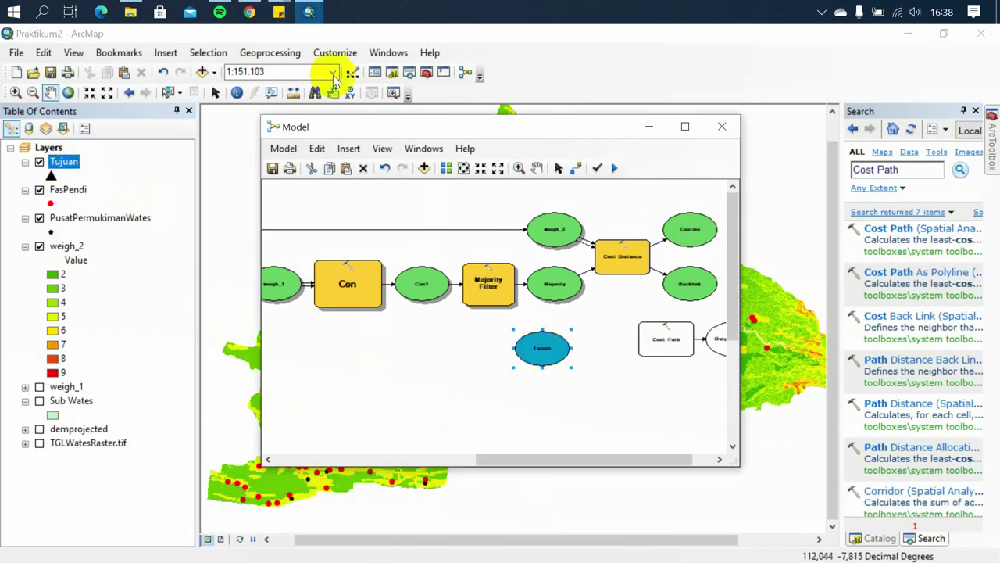
{"action": "left_click", "coordinate": [540, 354]}
{"action": "left_click", "coordinate": [665, 339]}
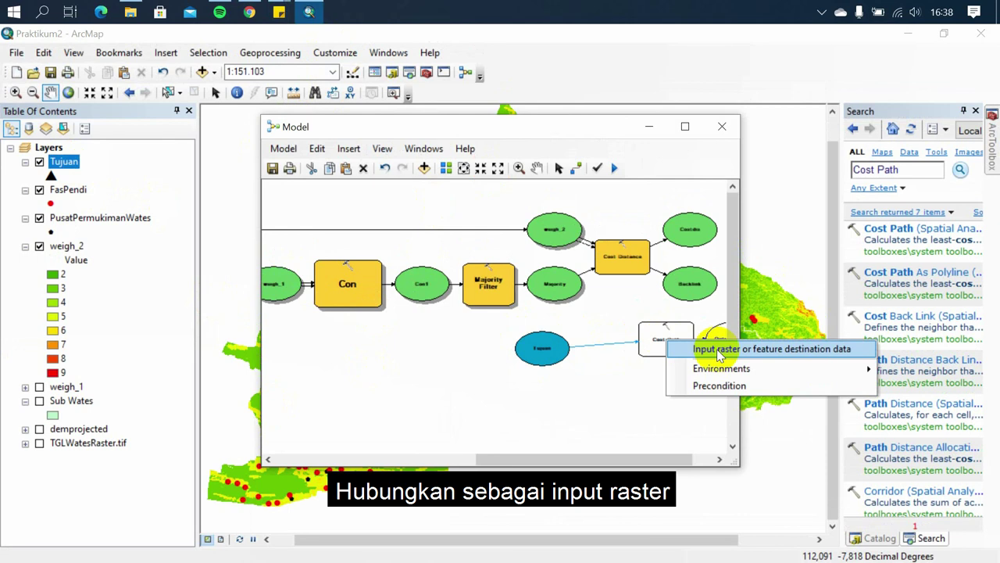
{"action": "left_click", "coordinate": [688, 347]}
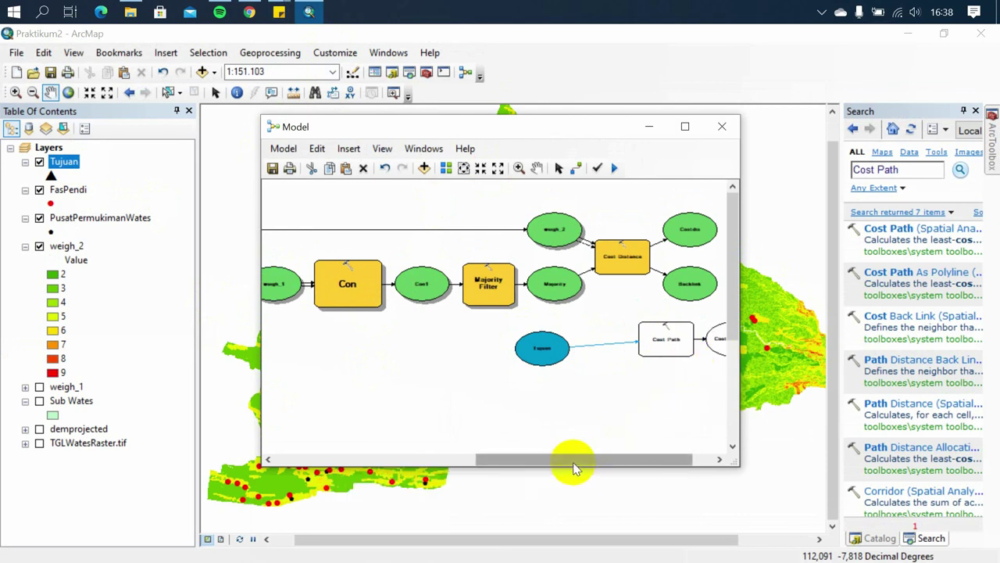
Connect Costdis to Cost Path as the input cost distance raster and Backlink as the input cost backlink raster.
{"action": "left_click_drag", "start_coordinate": [574, 467], "coordinate": [610, 459]}
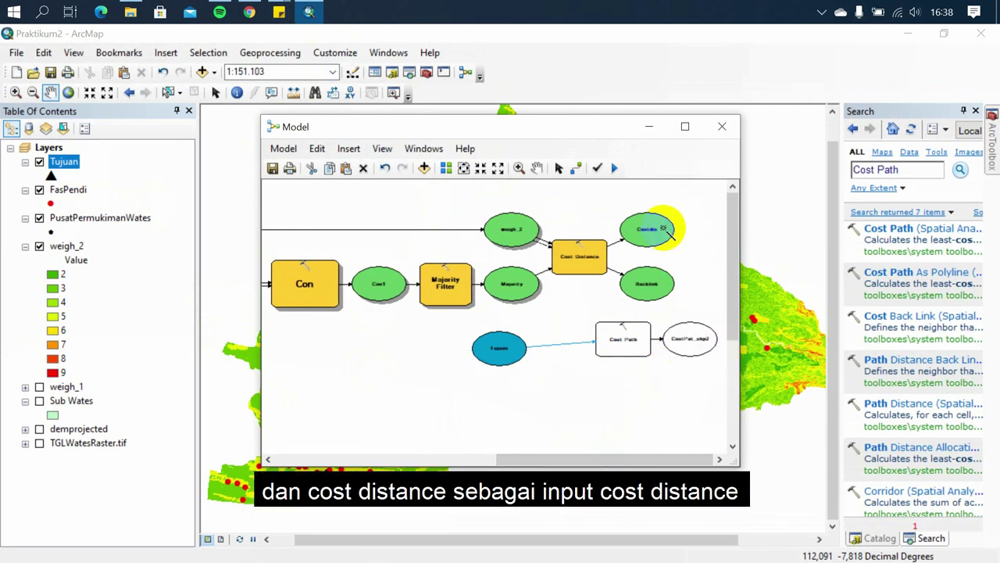
{"action": "left_click_drag", "start_coordinate": [647, 231], "coordinate": [626, 336]}
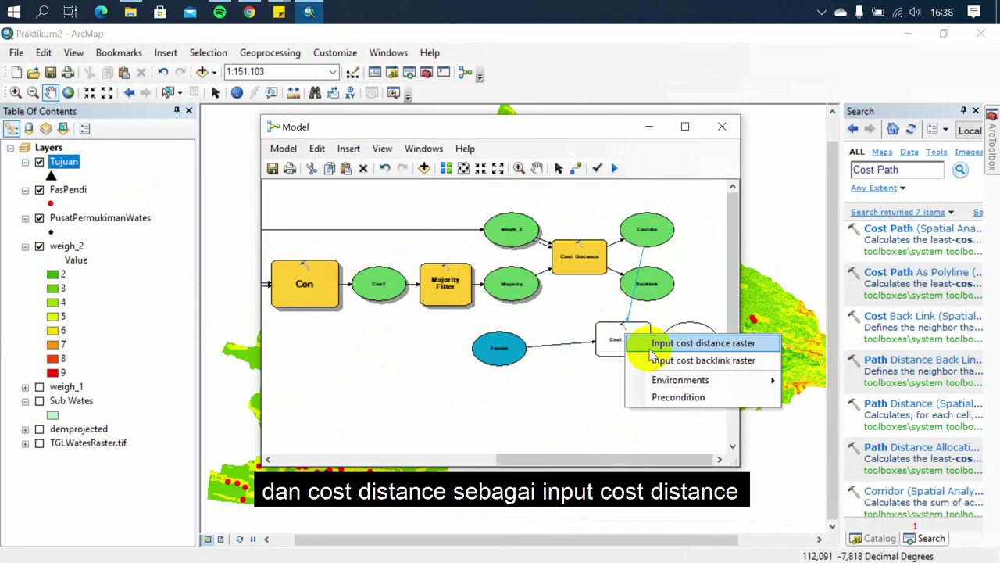
{"action": "left_click", "coordinate": [688, 343]}
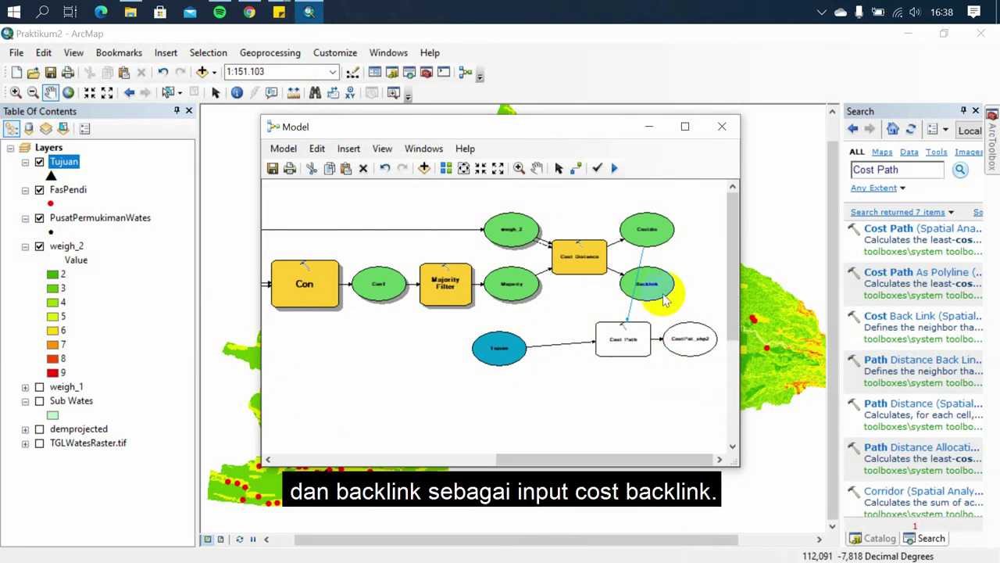
{"action": "left_click_drag", "start_coordinate": [635, 330], "coordinate": [636, 333]}
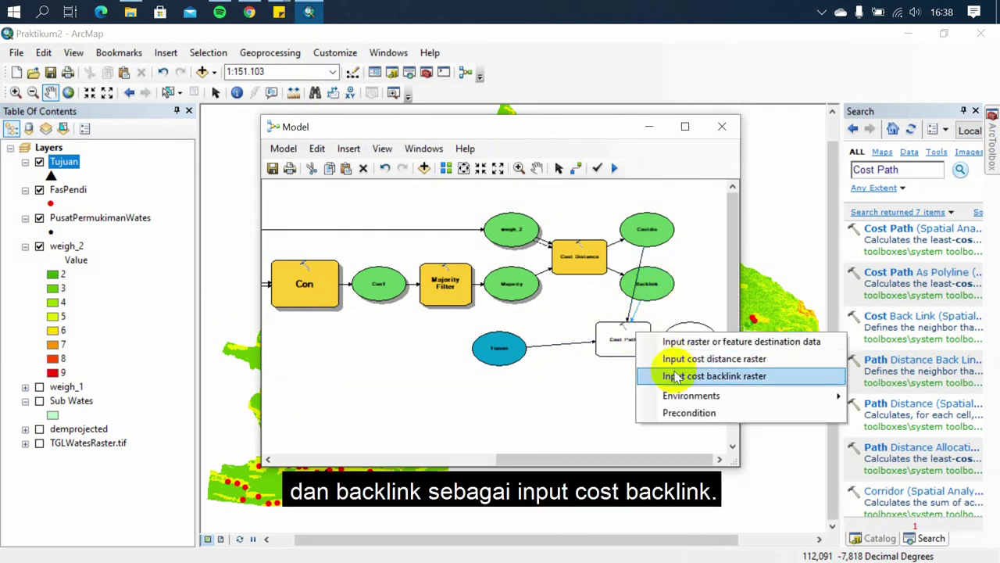
{"action": "left_click", "coordinate": [669, 375]}
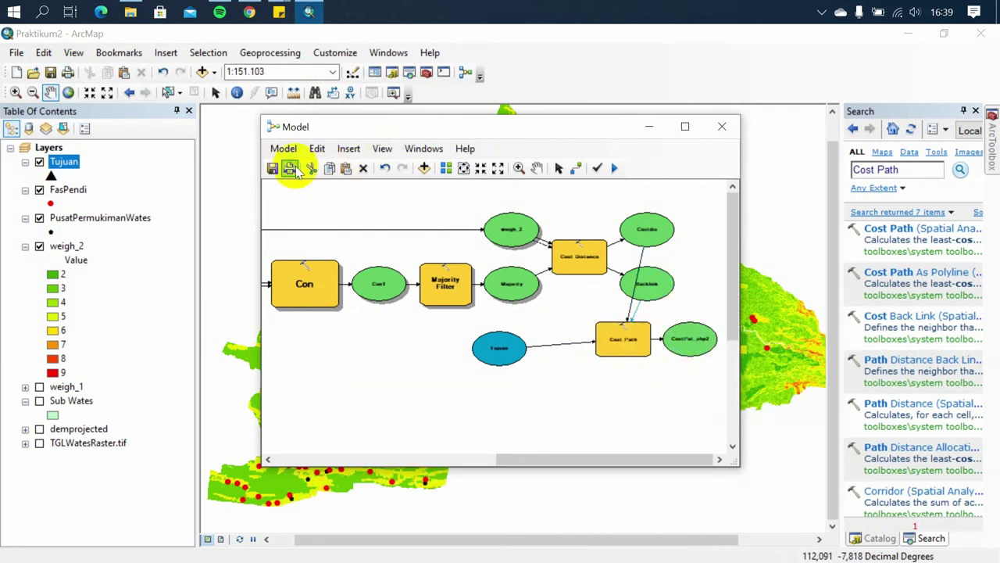
Auto-arrange the diagram and configure Cost Path with destination field FID and output raster Costpath in the Praktikum2 folder.
{"action": "left_click", "coordinate": [448, 170]}
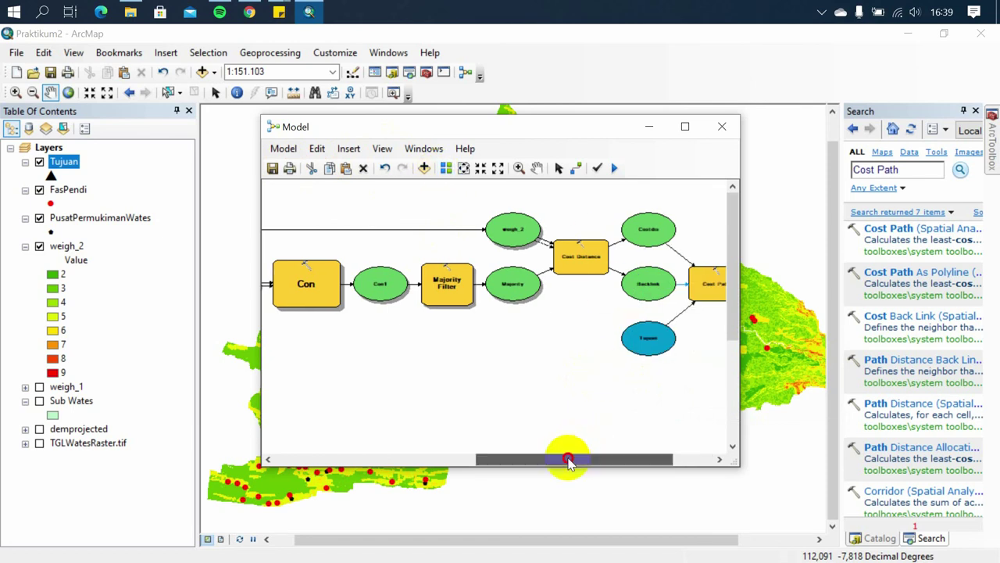
{"action": "left_click", "coordinate": [691, 459]}
{"action": "double_click", "coordinate": [628, 285]}
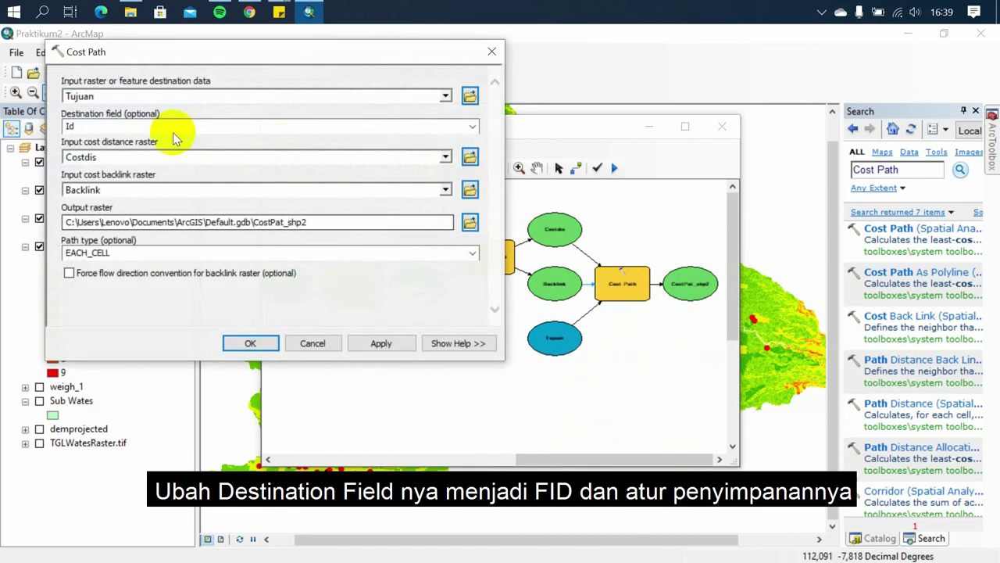
{"action": "left_click", "coordinate": [472, 128]}
{"action": "left_click", "coordinate": [129, 145]}
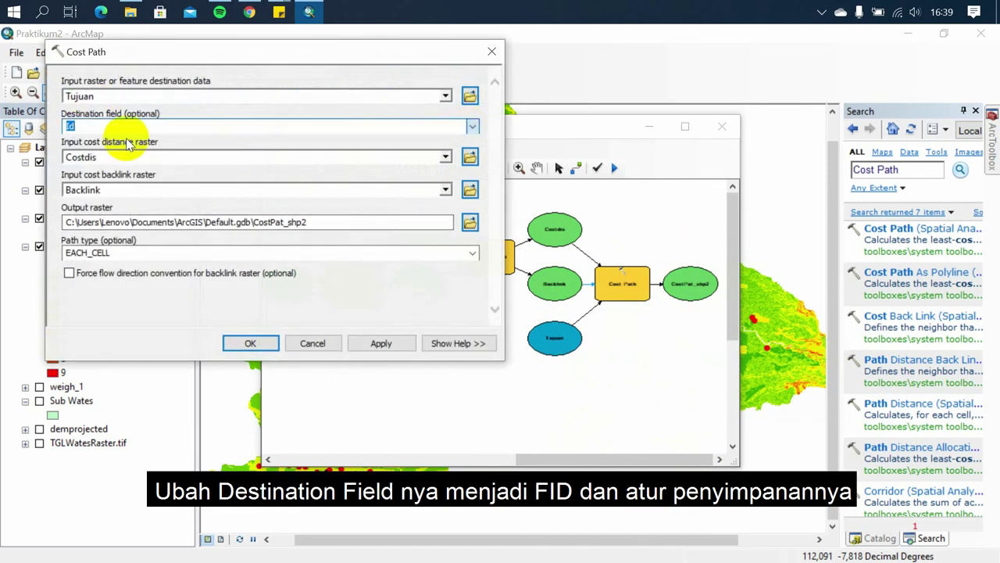
{"action": "left_click", "coordinate": [471, 224]}
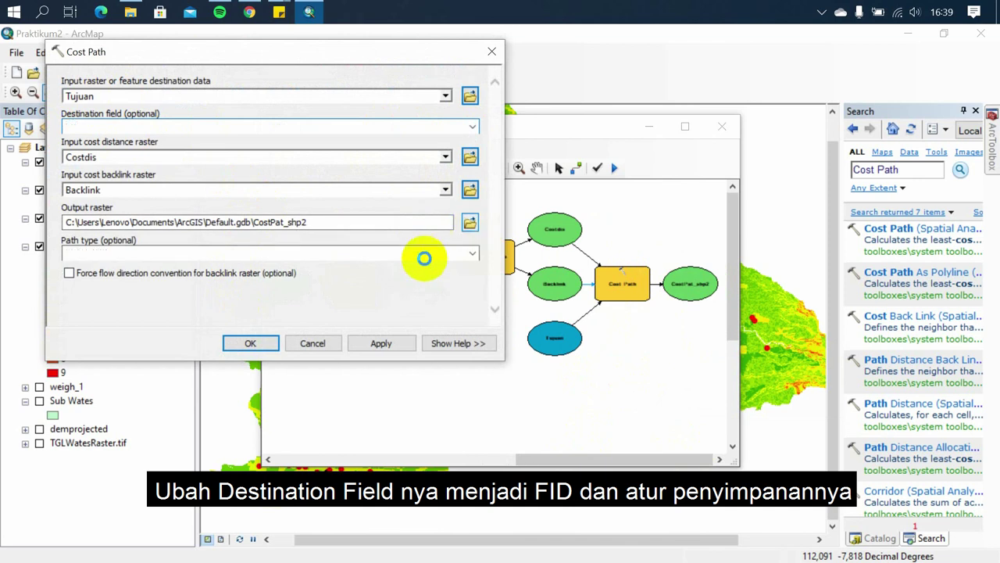
{"action": "type", "text": "Costpath"}
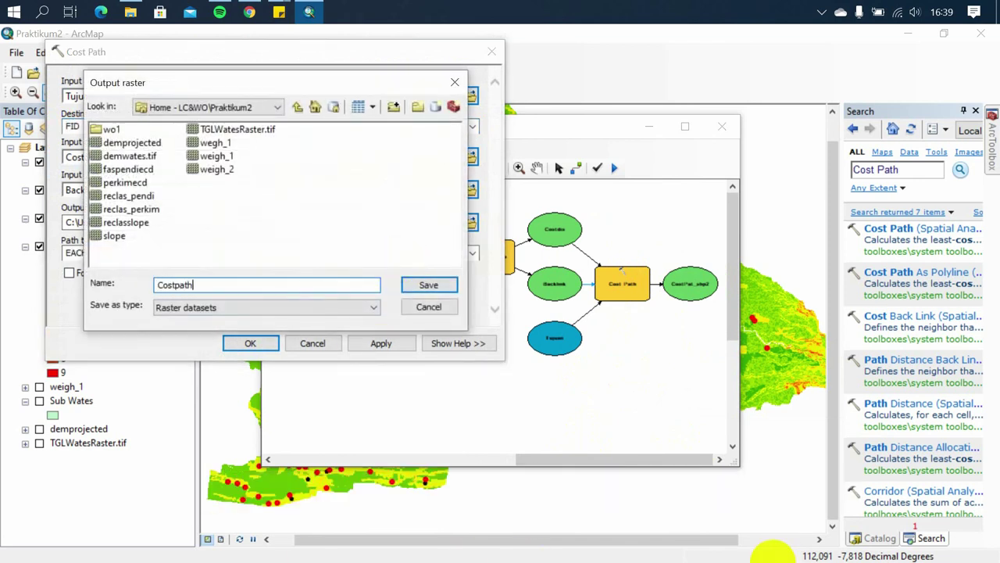
{"action": "left_click", "coordinate": [757, 398]}
{"action": "left_click", "coordinate": [422, 285]}
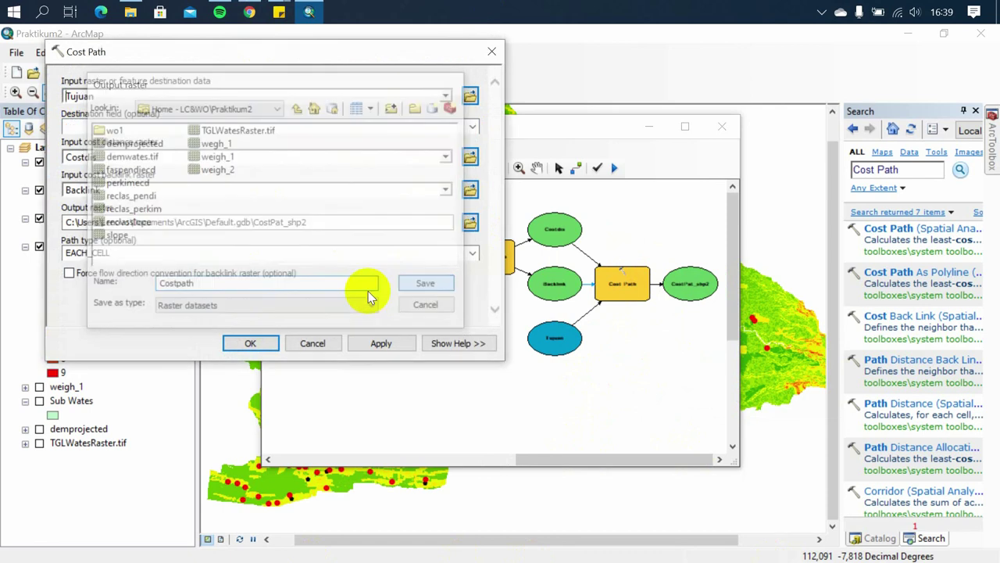
{"action": "left_click", "coordinate": [242, 344]}
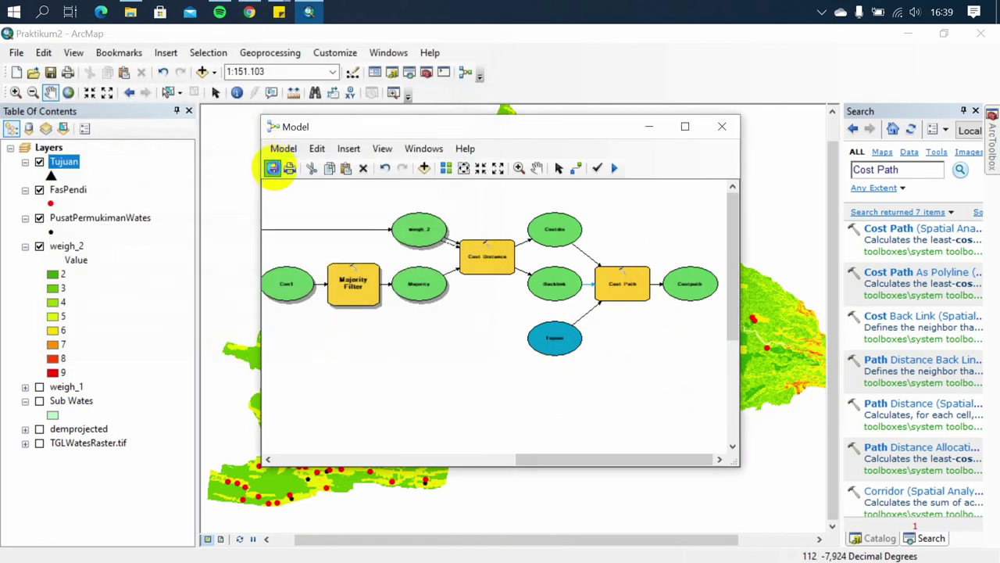
Run Cost Path in the model together with the Cost Distance process it depends on, and close the run report.
{"action": "right_click", "coordinate": [482, 252]}
{"action": "left_click", "coordinate": [625, 289]}
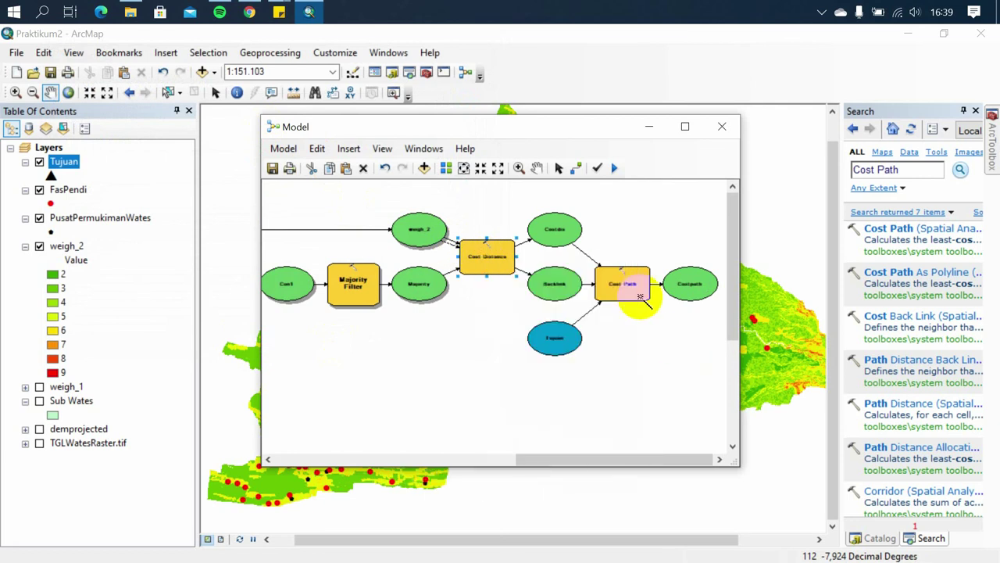
{"action": "right_click", "coordinate": [632, 286]}
{"action": "left_click", "coordinate": [665, 328]}
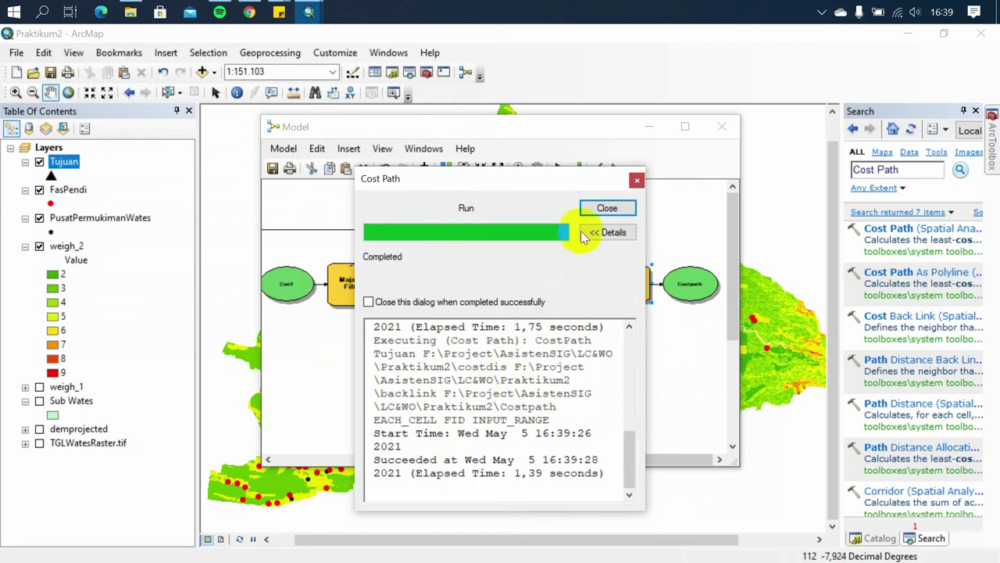
{"action": "left_click", "coordinate": [596, 213]}
Add the Raster to Polyline tool to the model below Cost Path and connect Costpath to it as the input raster.
{"action": "triple_click", "coordinate": [899, 169]}
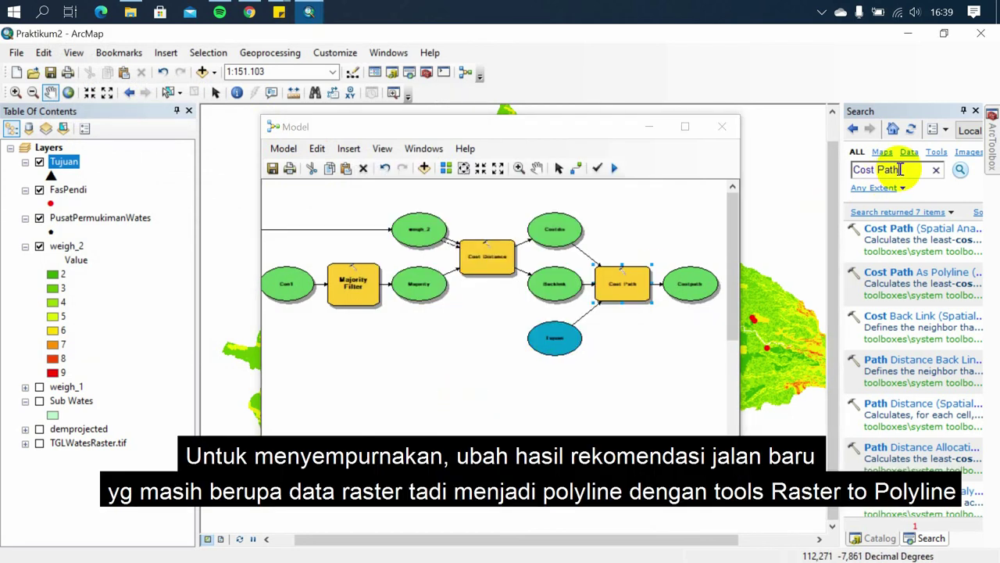
{"action": "type", "text": "Raster to Polyline"}
{"action": "left_click", "coordinate": [960, 169]}
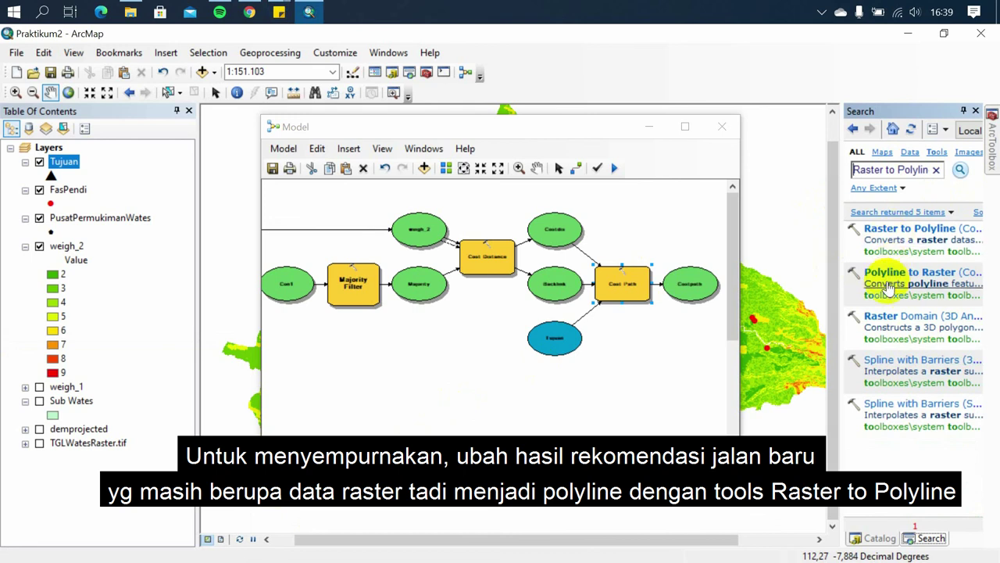
{"action": "left_click_drag", "start_coordinate": [889, 226], "coordinate": [664, 367]}
{"action": "left_click_drag", "start_coordinate": [688, 284], "coordinate": [655, 377]}
{"action": "left_click", "coordinate": [679, 381]}
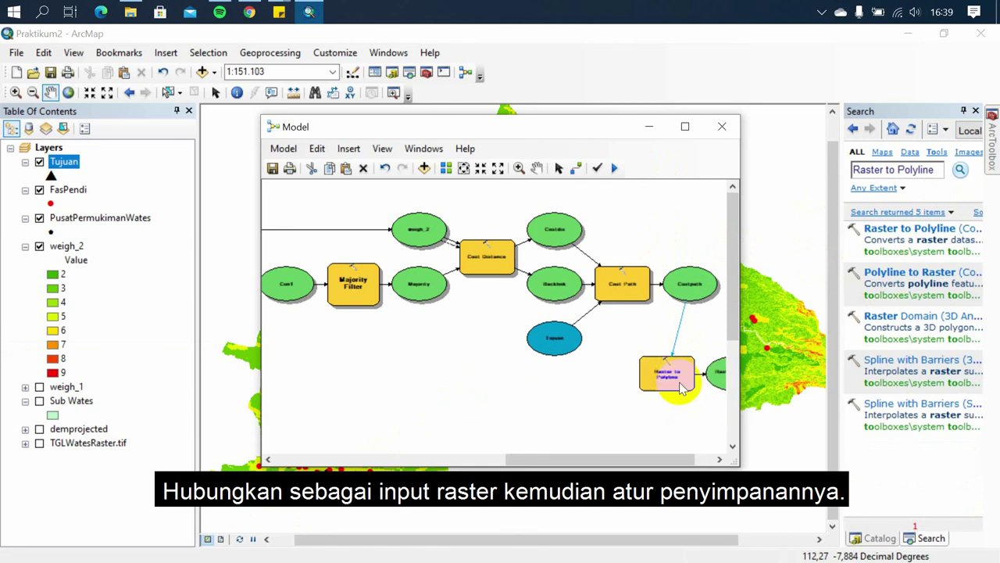
Set the Raster to Polyline output features to Hasil.shp in the Praktikum2 folder.
{"action": "double_click", "coordinate": [667, 376]}
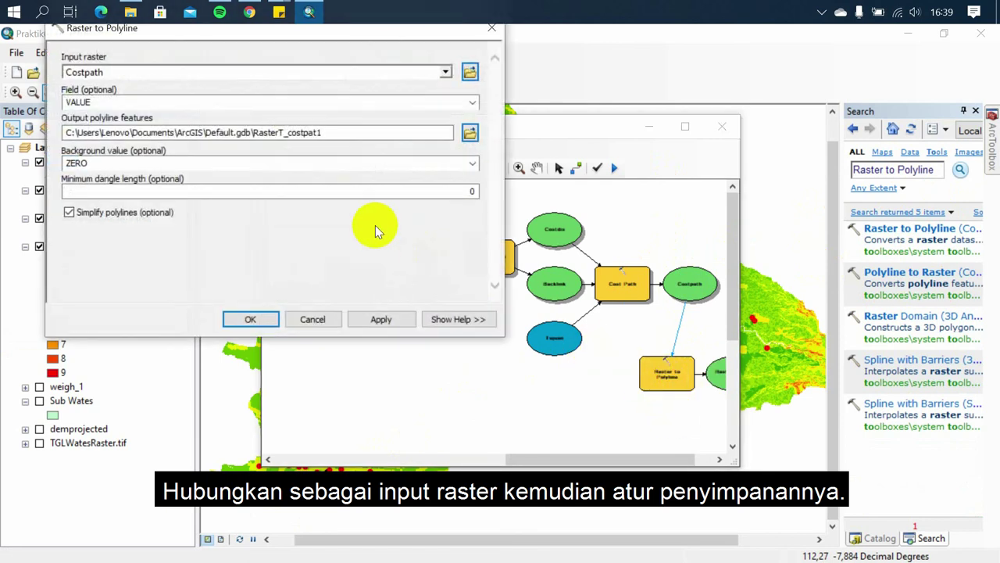
{"action": "left_click", "coordinate": [470, 134]}
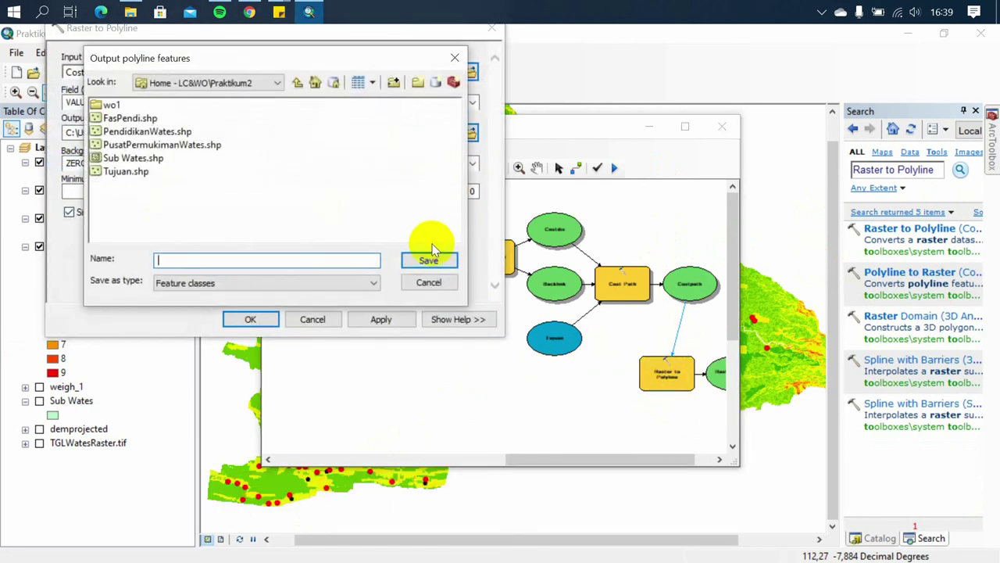
{"action": "key", "text": "Return"}
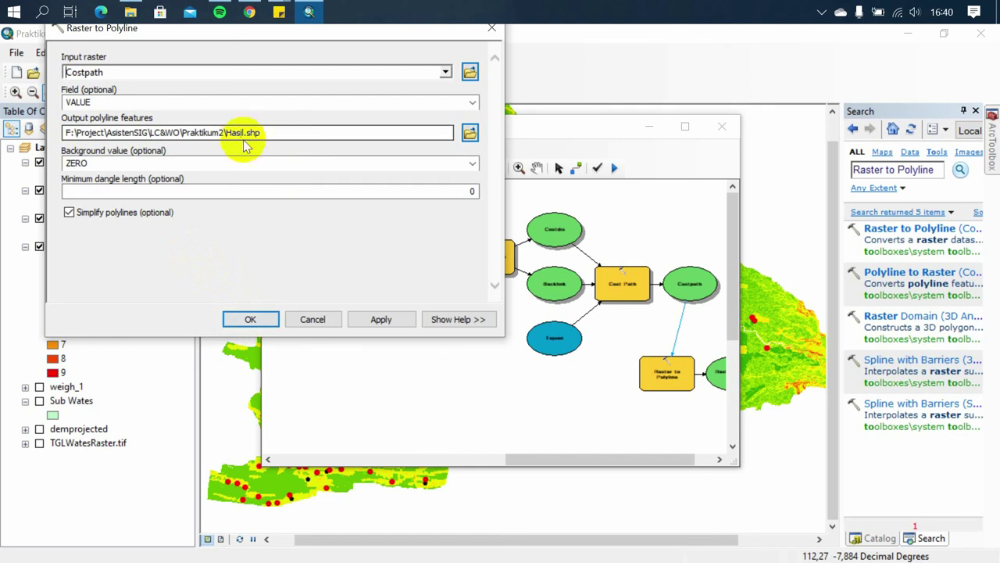
{"action": "left_click", "coordinate": [250, 319]}
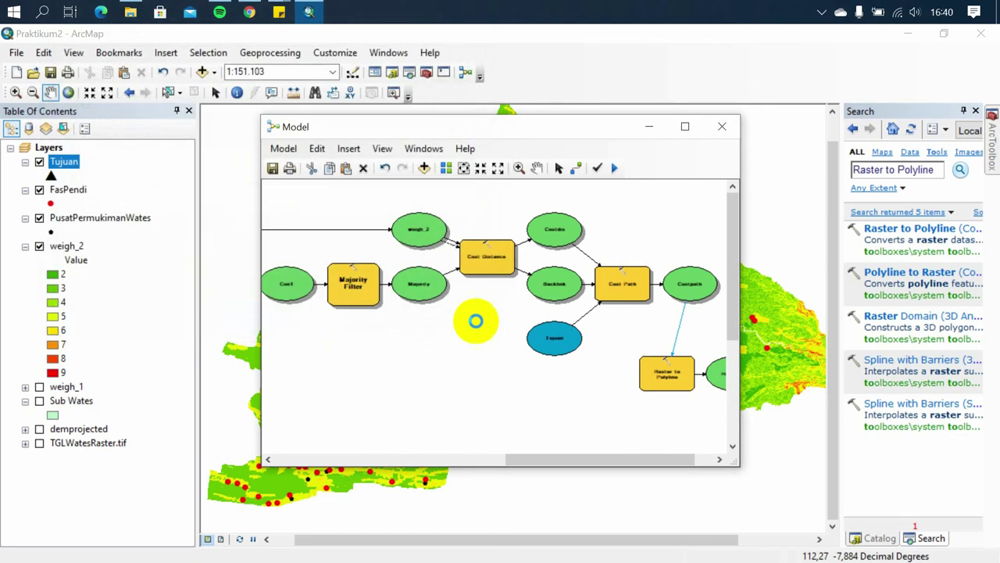
Save the model, run its Raster to Polyline process, and close the run report.
{"action": "left_click", "coordinate": [272, 168]}
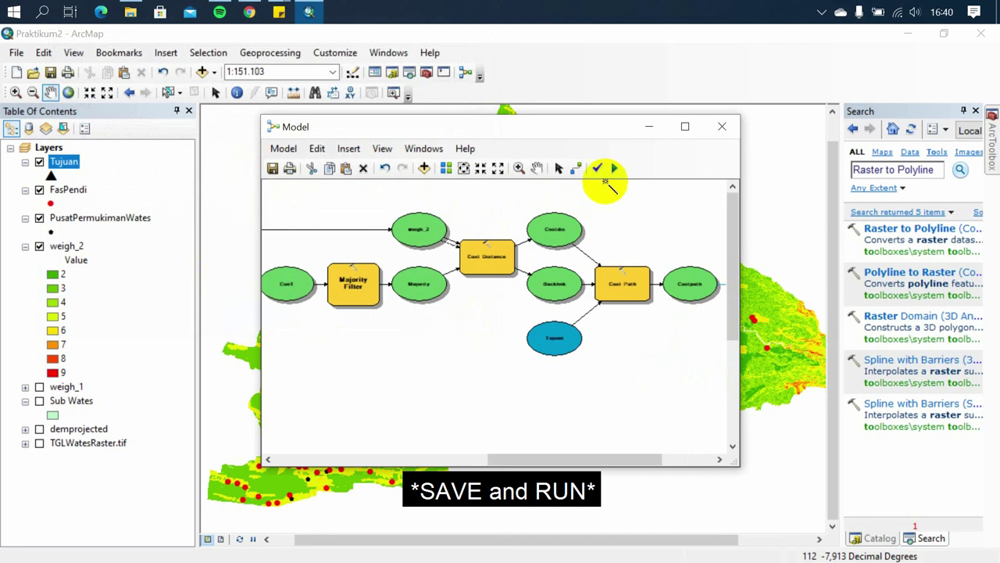
{"action": "left_click_drag", "start_coordinate": [531, 459], "coordinate": [582, 458]}
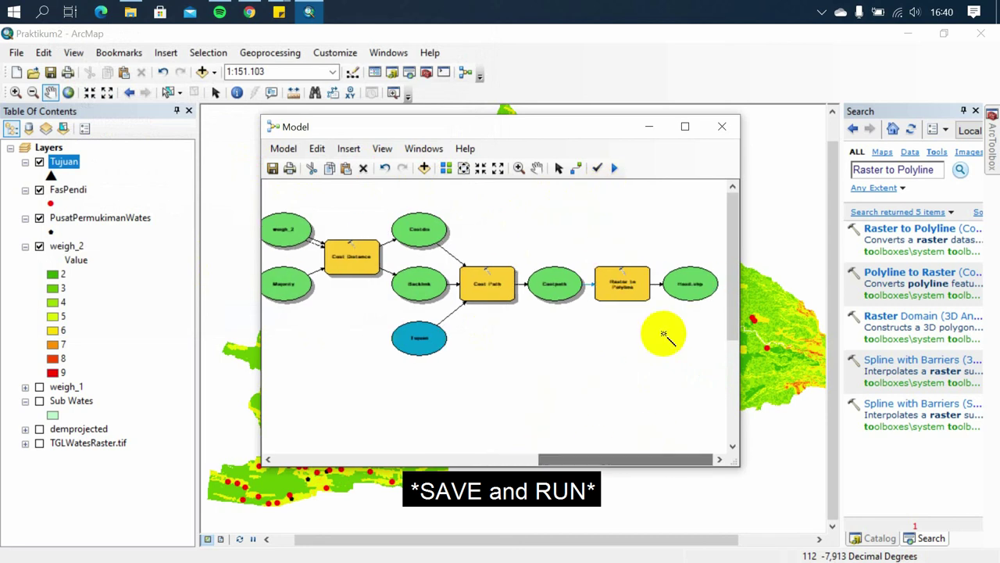
{"action": "right_click", "coordinate": [619, 286]}
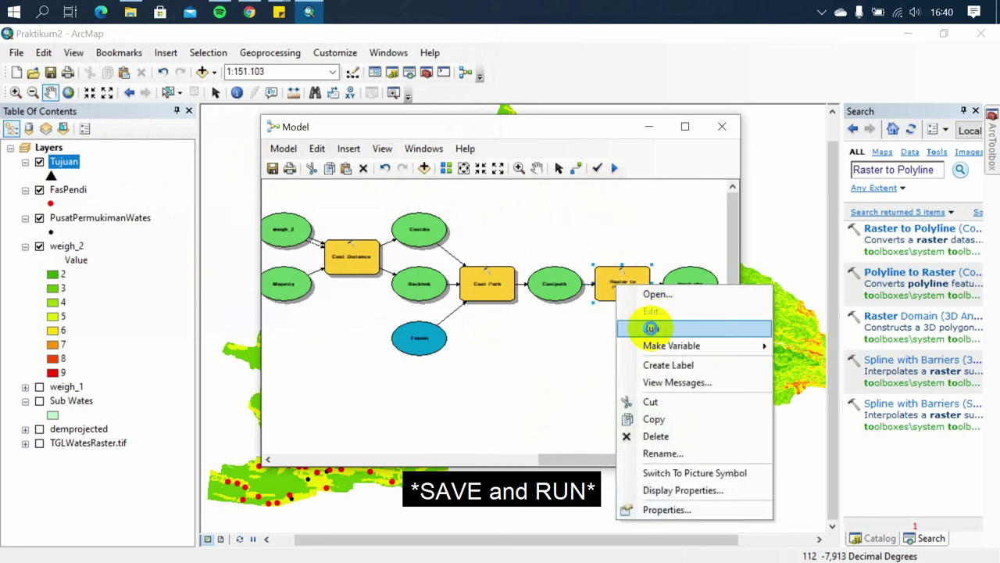
{"action": "left_click", "coordinate": [651, 329]}
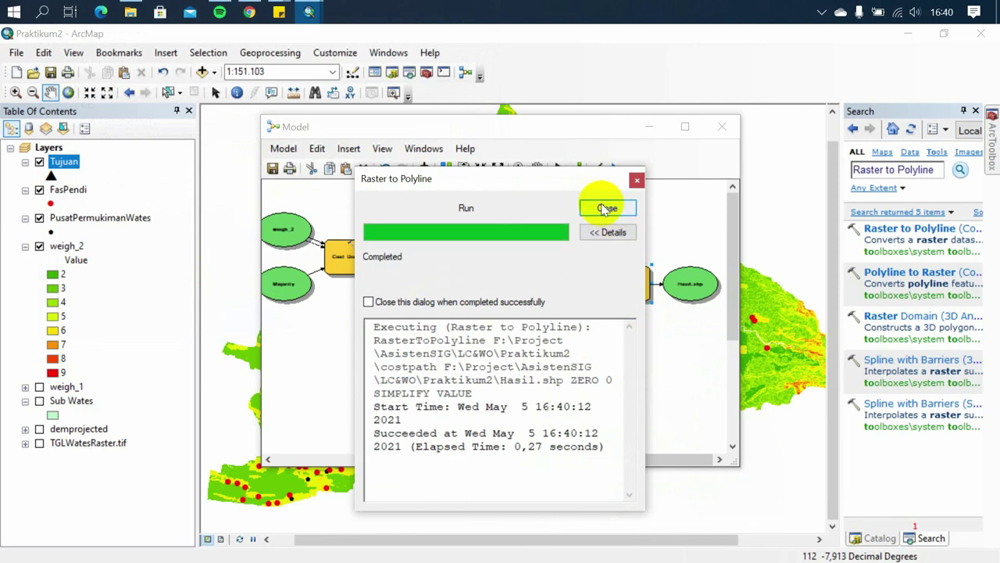
{"action": "left_click", "coordinate": [606, 208]}
Add the Hasil.shp output to the map display and minimize the model window.
{"action": "right_click", "coordinate": [713, 287]}
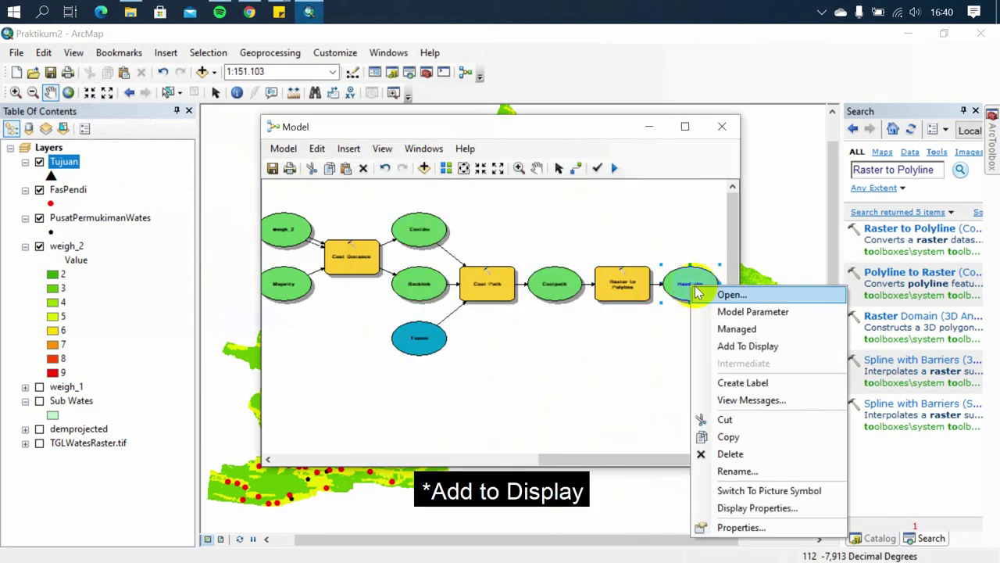
{"action": "left_click", "coordinate": [723, 346]}
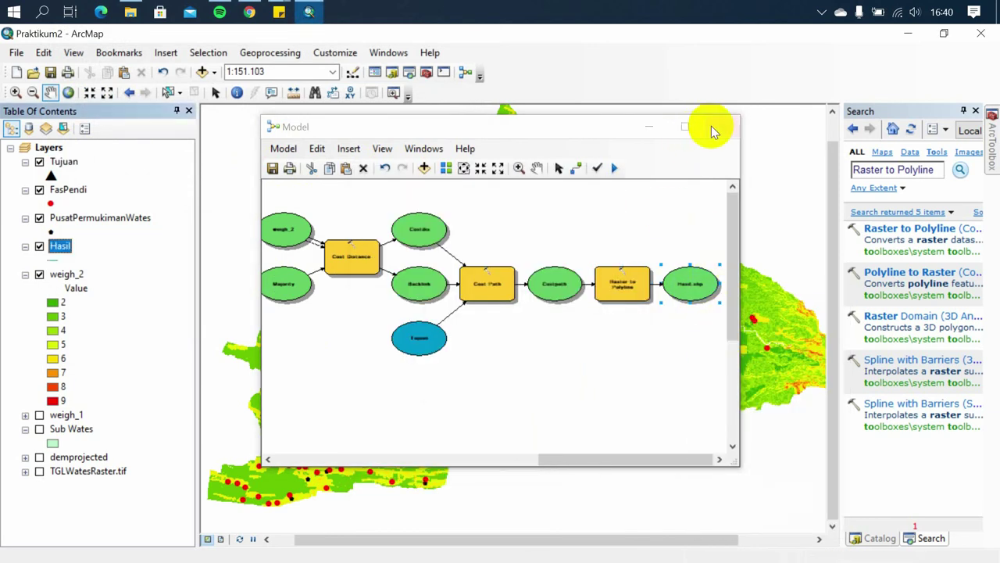
{"action": "left_click", "coordinate": [648, 127]}
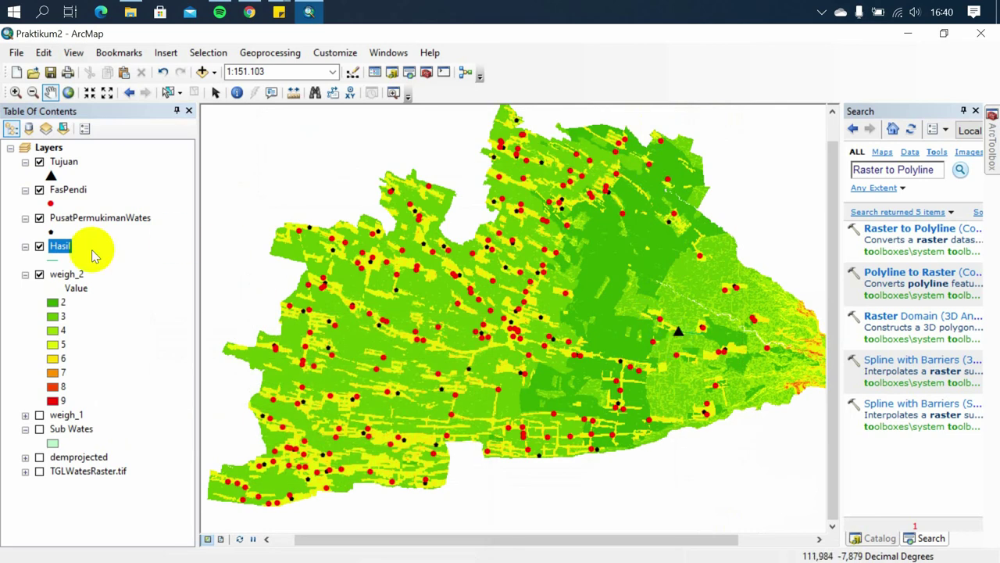
Move the Hasil layer above all other layers and style it as a red Highway line with width 3,40.
{"action": "left_click_drag", "start_coordinate": [59, 249], "coordinate": [90, 155]}
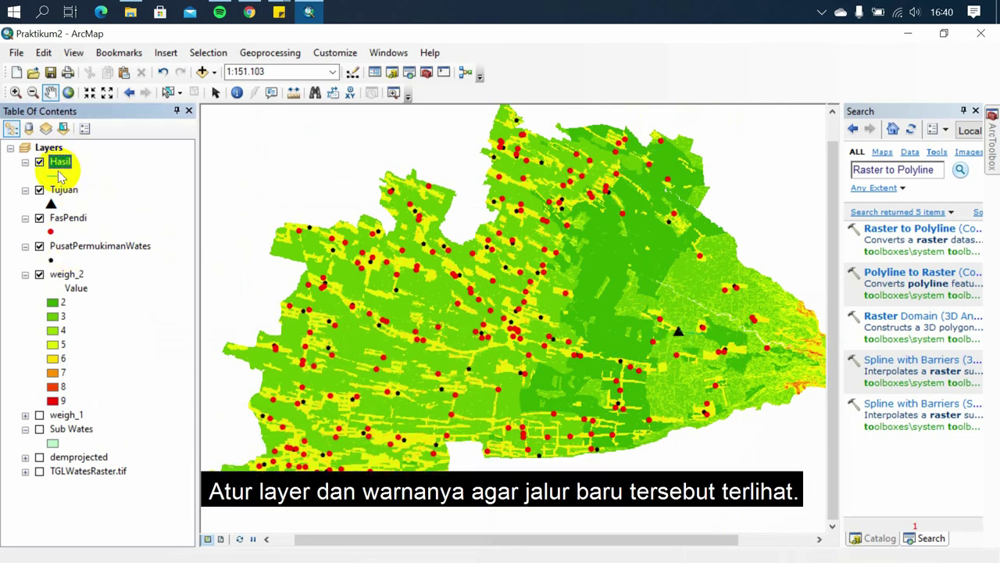
{"action": "left_click", "coordinate": [58, 177]}
{"action": "left_click", "coordinate": [340, 215]}
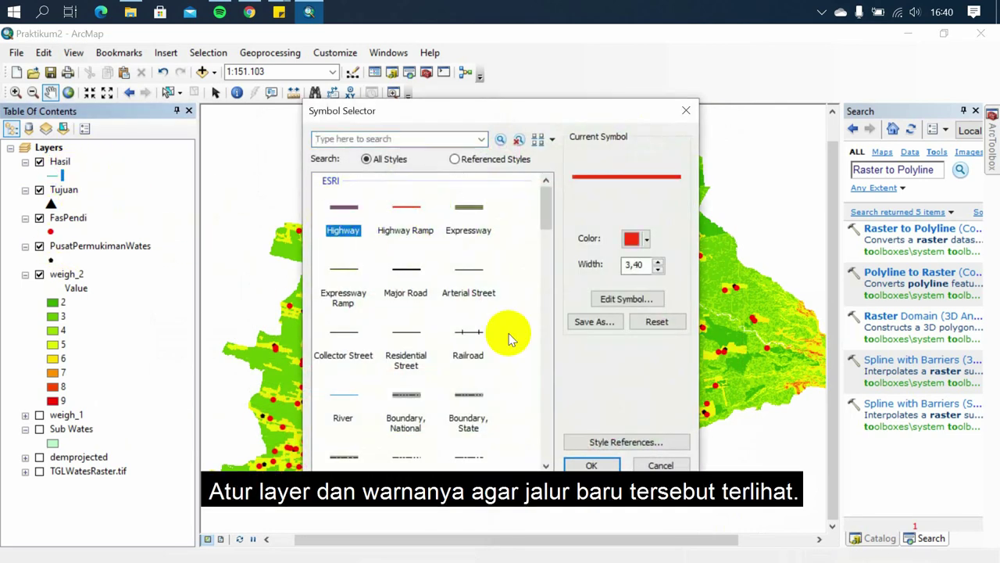
{"action": "left_click", "coordinate": [591, 465]}
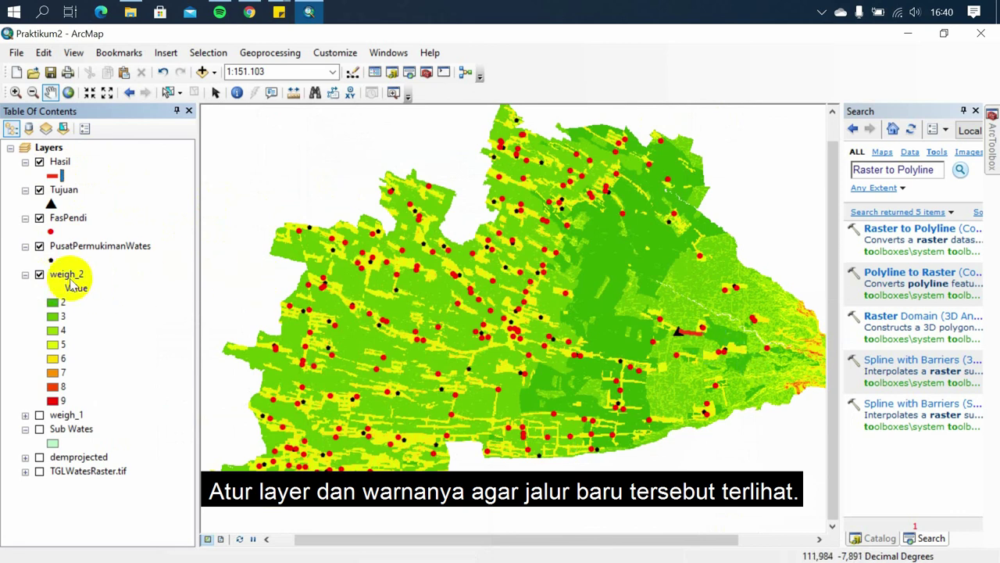
Examine the new Hasil road line against the weigh_2 raster up close, and return to the full extent of weigh_2.
{"action": "left_click", "coordinate": [39, 274]}
{"action": "left_click", "coordinate": [39, 275]}
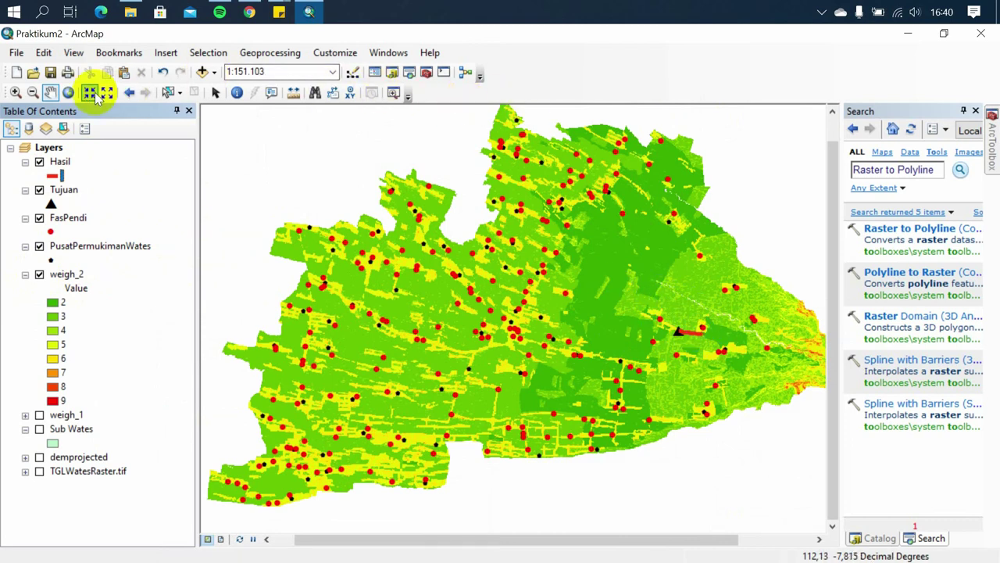
{"action": "left_click", "coordinate": [15, 92]}
{"action": "left_click_drag", "start_coordinate": [733, 305], "coordinate": [643, 364]}
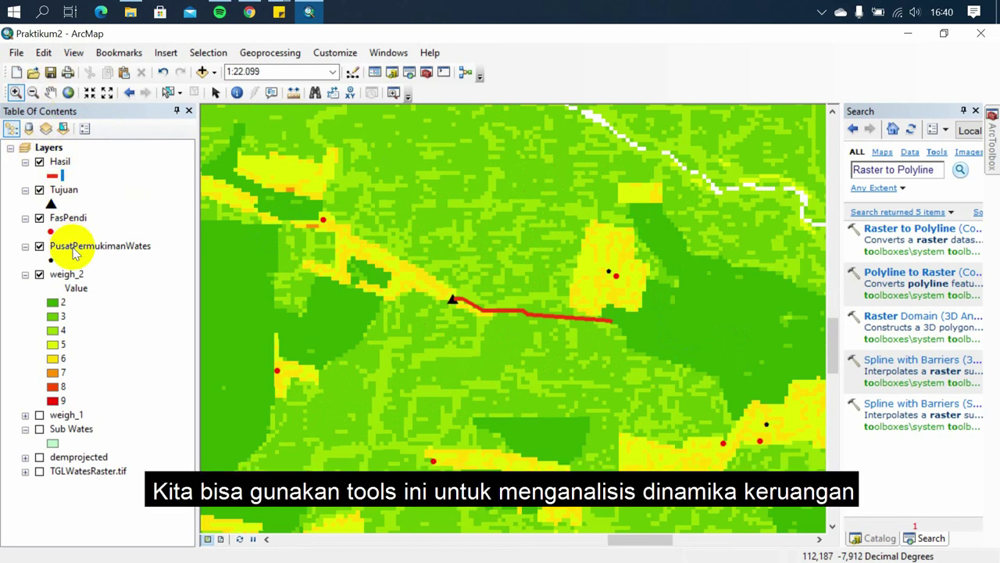
{"action": "right_click", "coordinate": [65, 275]}
{"action": "left_click", "coordinate": [110, 365]}
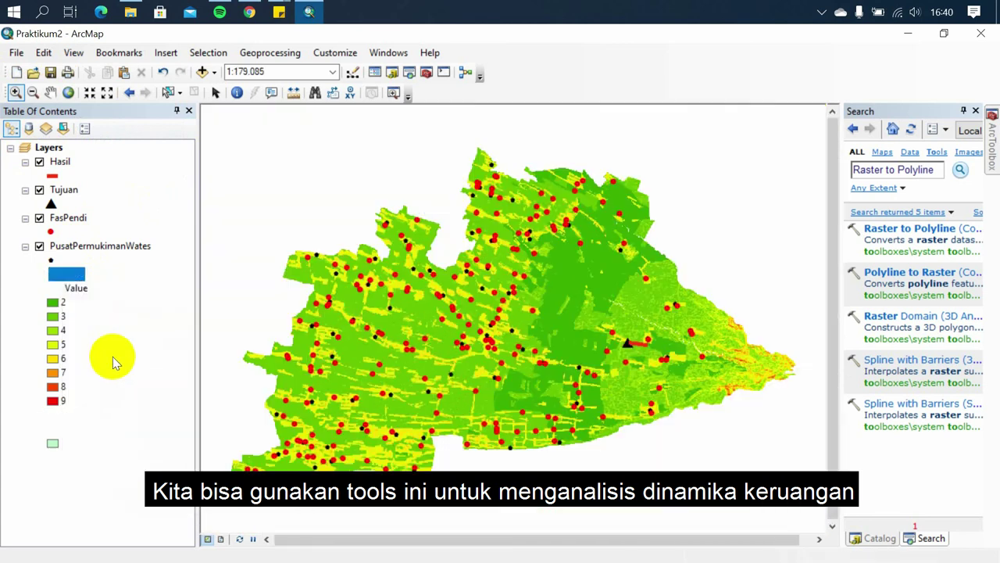
Turn on the weigh_1 layer with its legend expanded, and expand the legend of demprojected.
{"action": "left_click", "coordinate": [278, 13]}
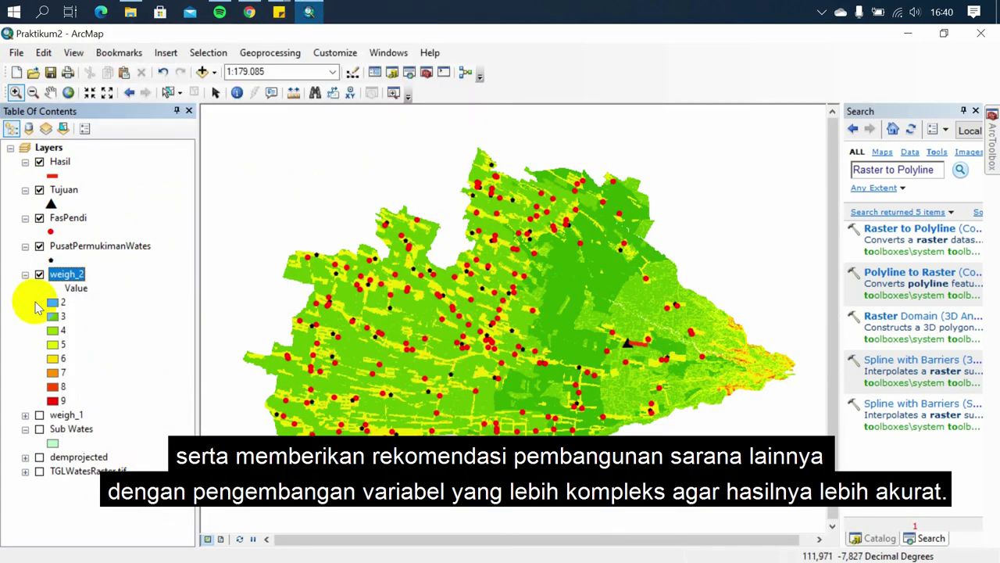
{"action": "left_click", "coordinate": [25, 415]}
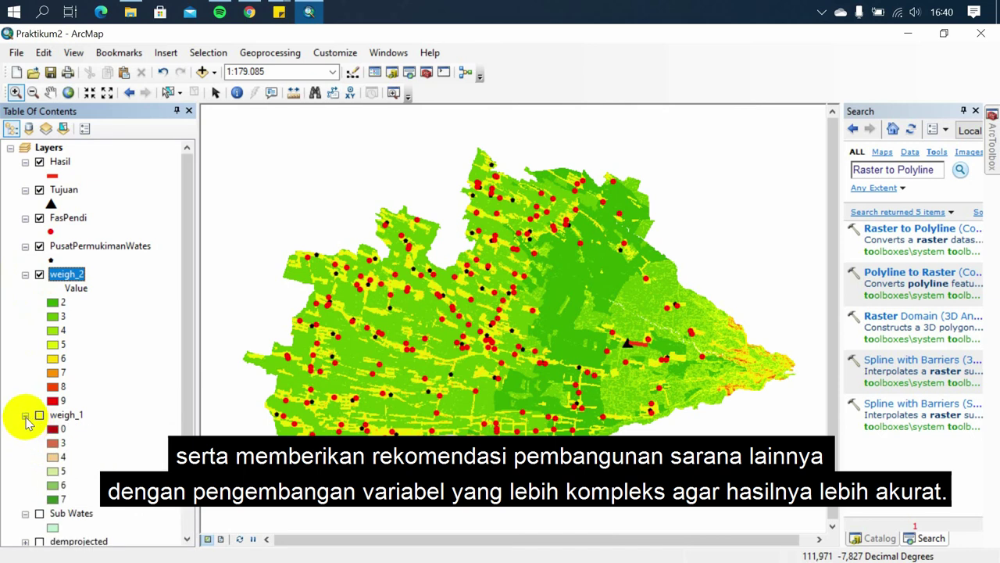
{"action": "left_click", "coordinate": [35, 418]}
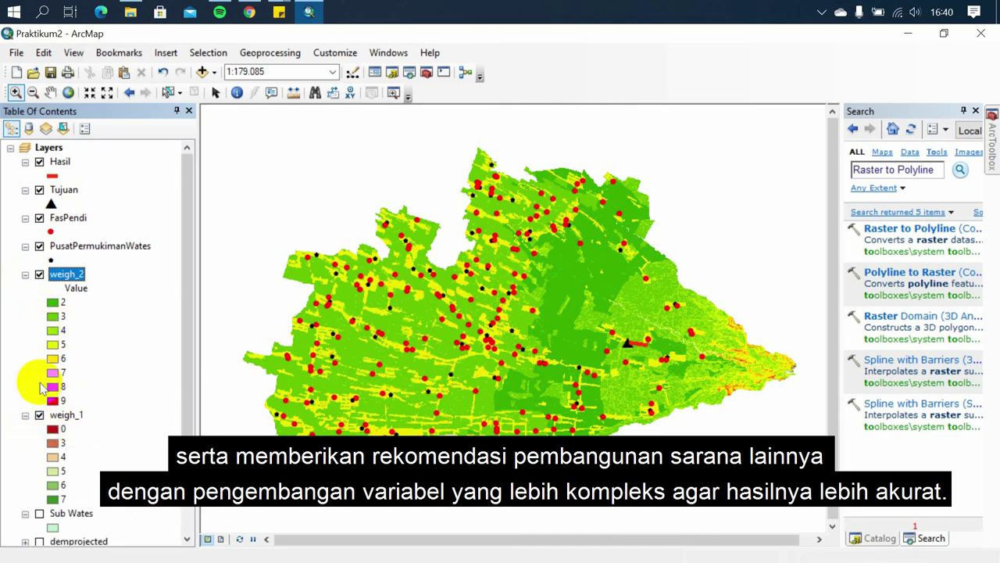
{"action": "left_click", "coordinate": [25, 513]}
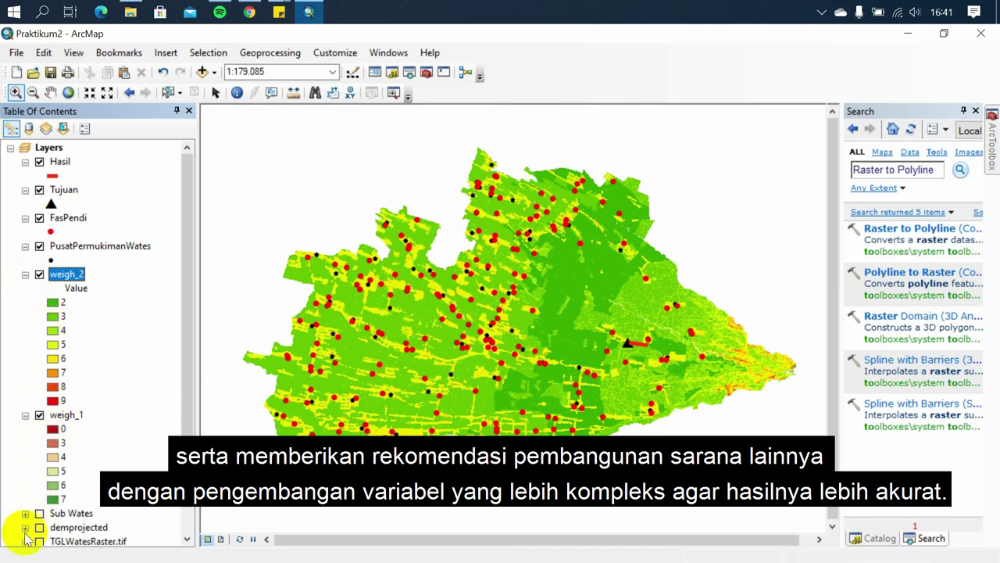
{"action": "left_click", "coordinate": [25, 528]}
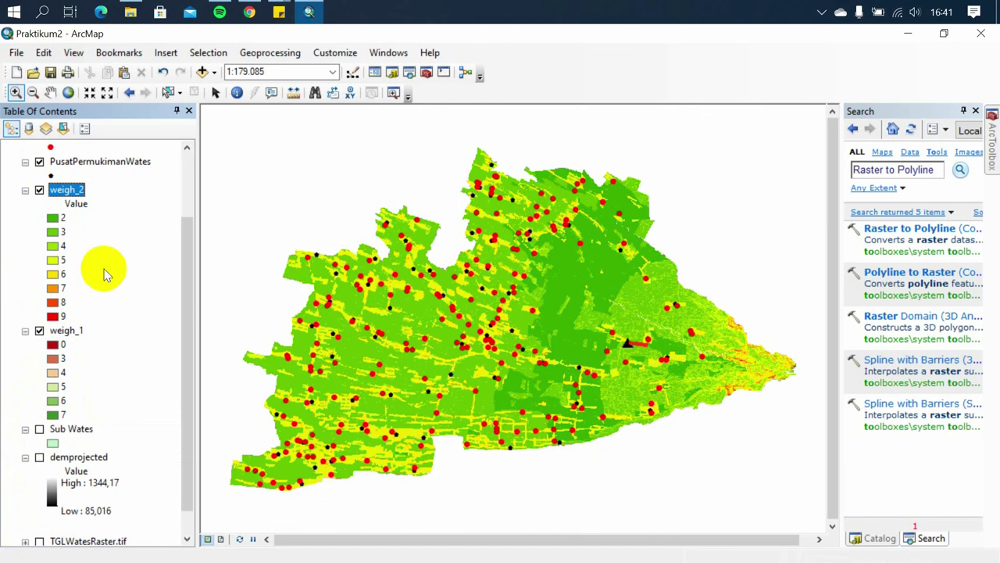
Switch to Sticky Notes to show the note with the Nama and NIM lines beside the map, and place the cursor in its Nama line.
{"action": "scroll", "coordinate": [90, 334], "scroll_direction": "up", "scroll_amount": 1}
{"action": "scroll", "coordinate": [90, 334], "scroll_direction": "up", "scroll_amount": 1}
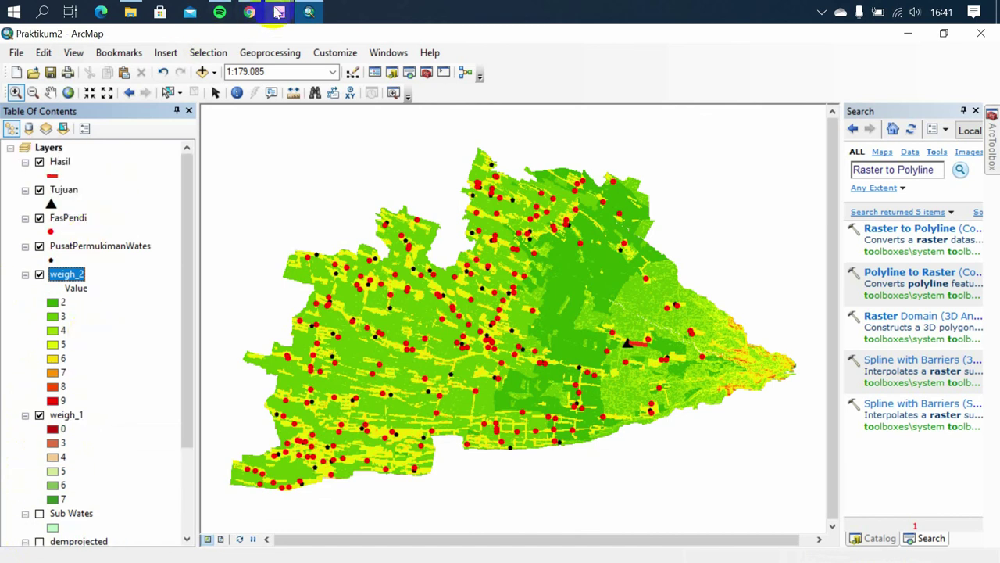
{"action": "mouse_move", "coordinate": [279, 11]}
{"action": "left_click", "coordinate": [321, 75]}
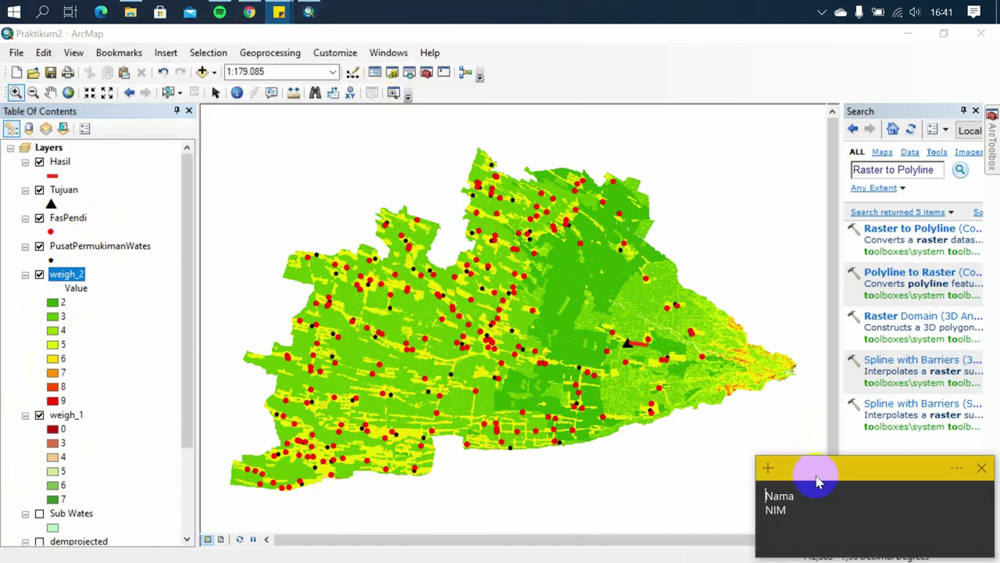
{"action": "left_click", "coordinate": [779, 494]}
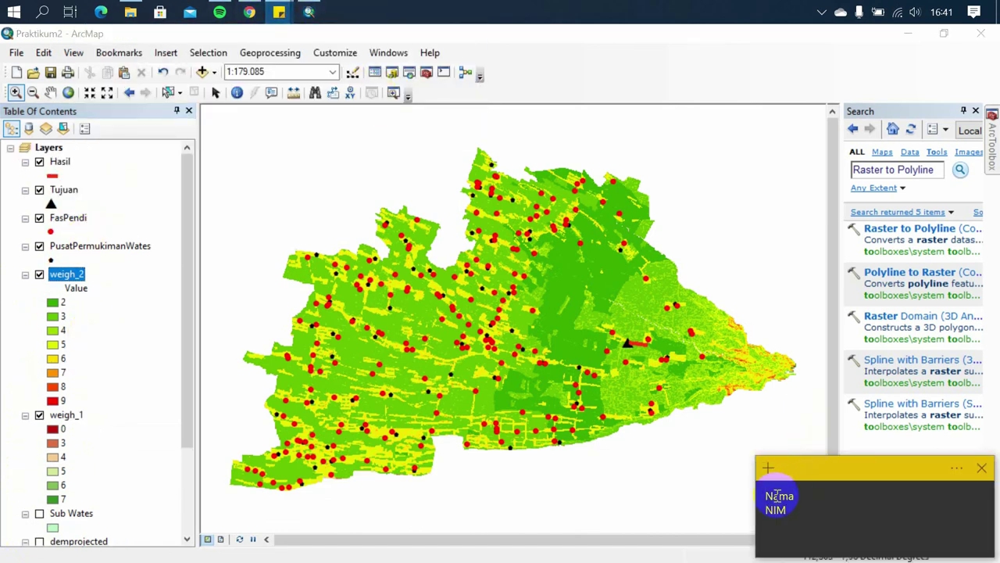